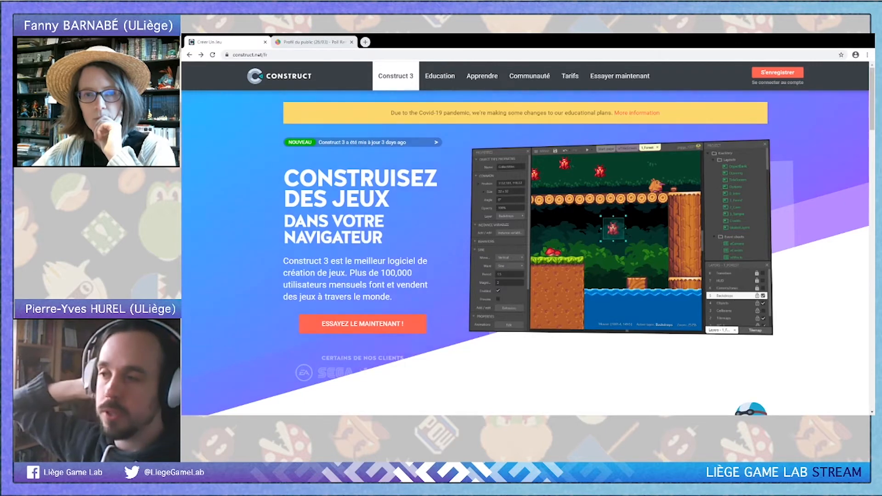
{"action": "left_click_drag", "start_coordinate": [585, 41], "coordinate": [402, 40]}
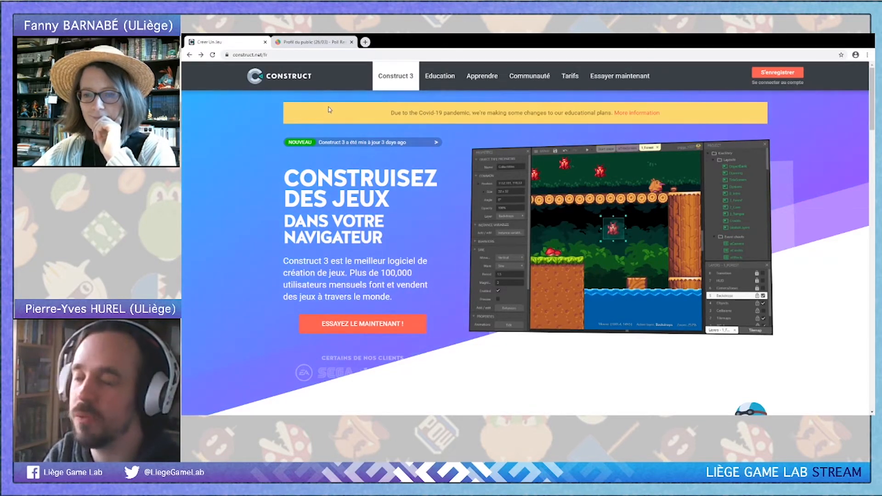
{"action": "left_click", "coordinate": [280, 55]}
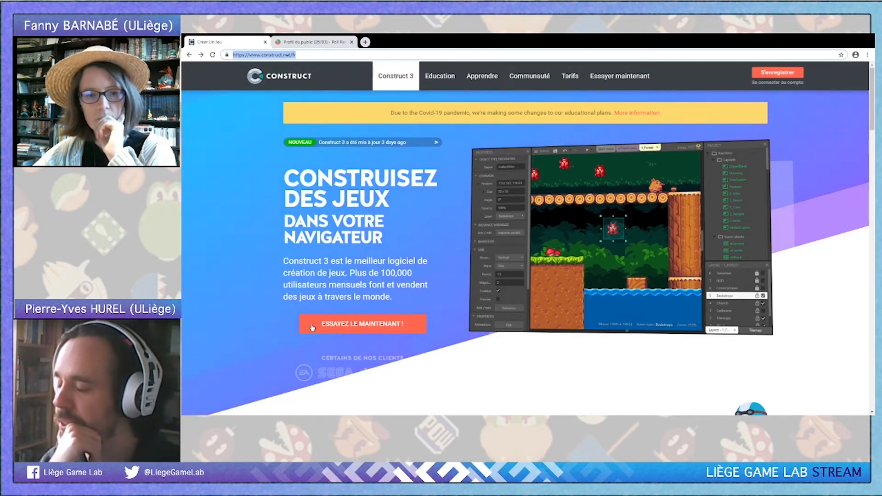
{"action": "left_click", "coordinate": [258, 258]}
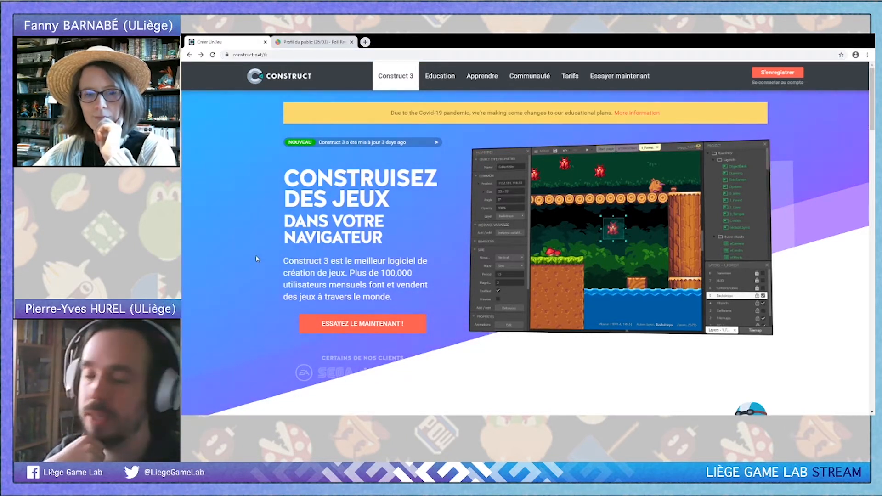
Open the Construct 3 free trial from the home page and launch the editor
{"action": "left_click", "coordinate": [349, 324]}
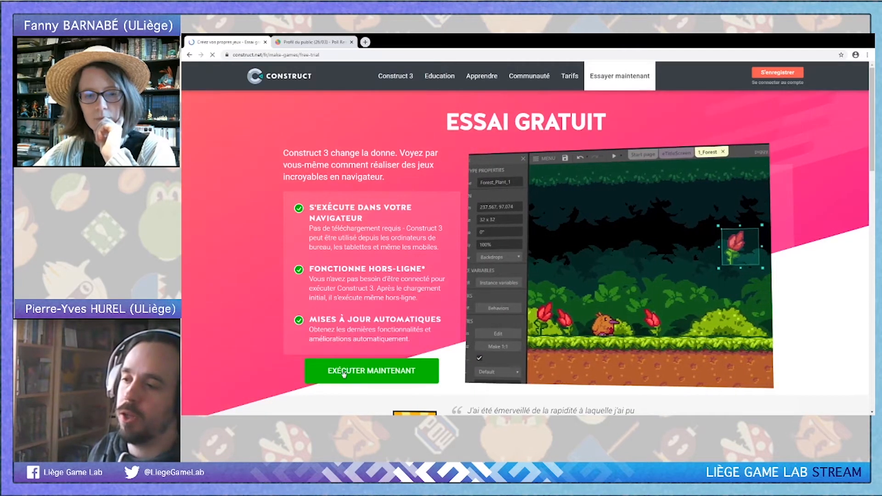
{"action": "left_click", "coordinate": [381, 377]}
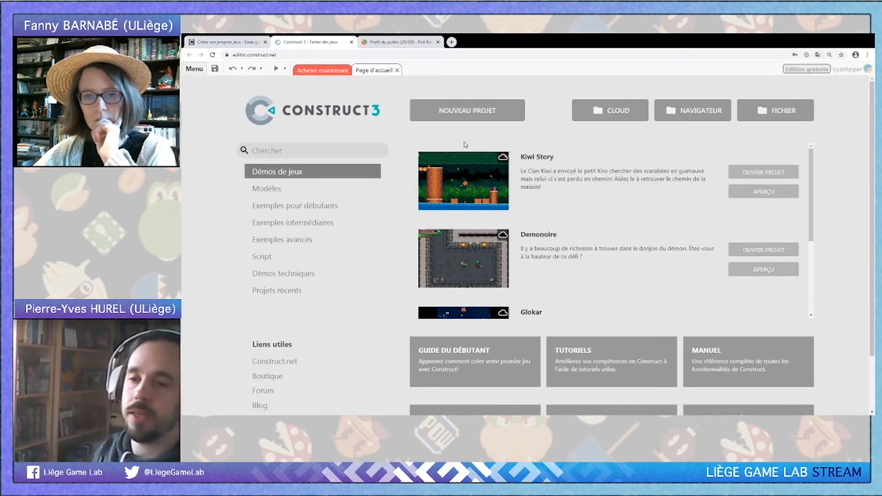
Create a new project named "Mon Super Projet" with the default SD landscape 16:9 preset
{"action": "left_click", "coordinate": [461, 114]}
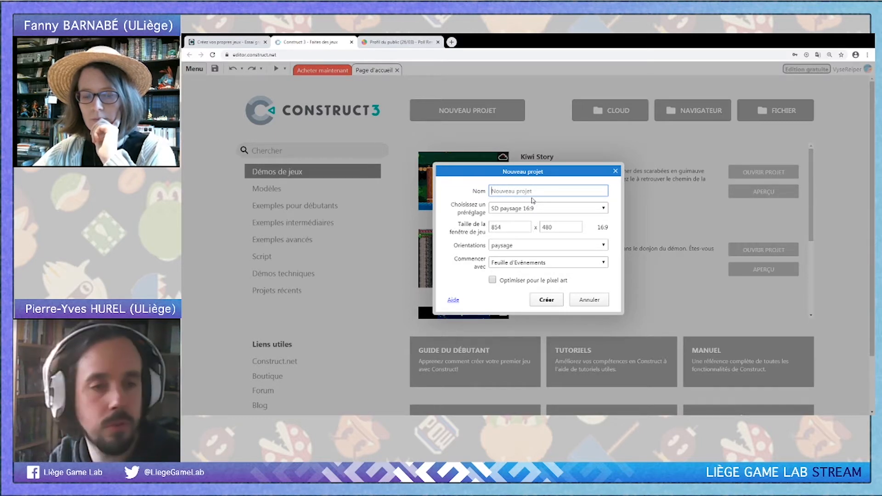
{"action": "type", "text": "Mon"}
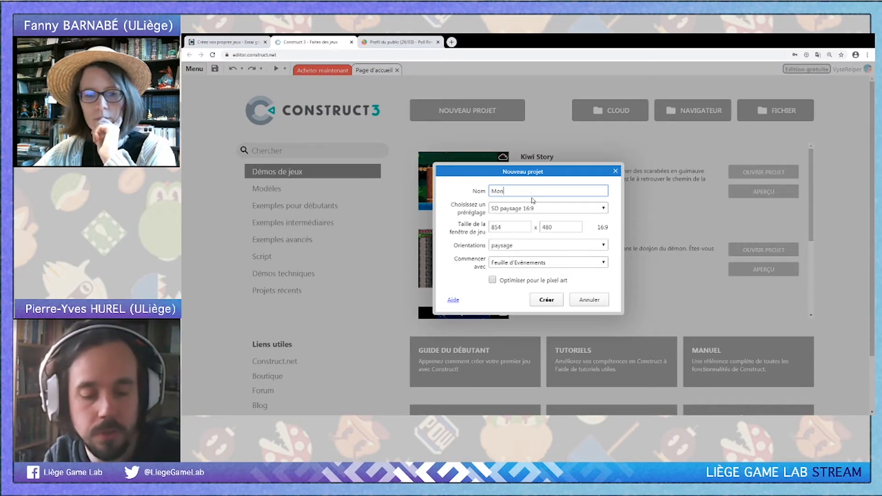
{"action": "type", "text": " Super Projet"}
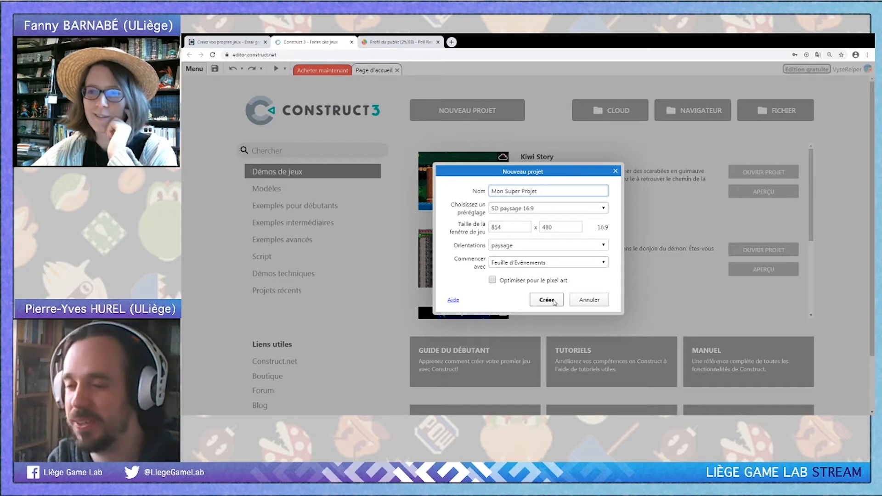
{"action": "left_click", "coordinate": [554, 302]}
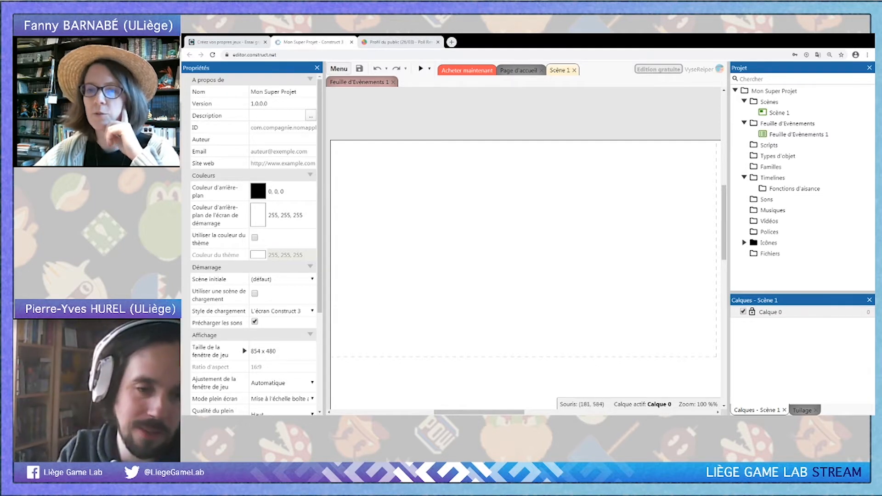
Insert a new Sprite object into Scène 1, placing it near the scene's upper-left corner at about 166, 99
{"action": "left_click", "coordinate": [407, 414]}
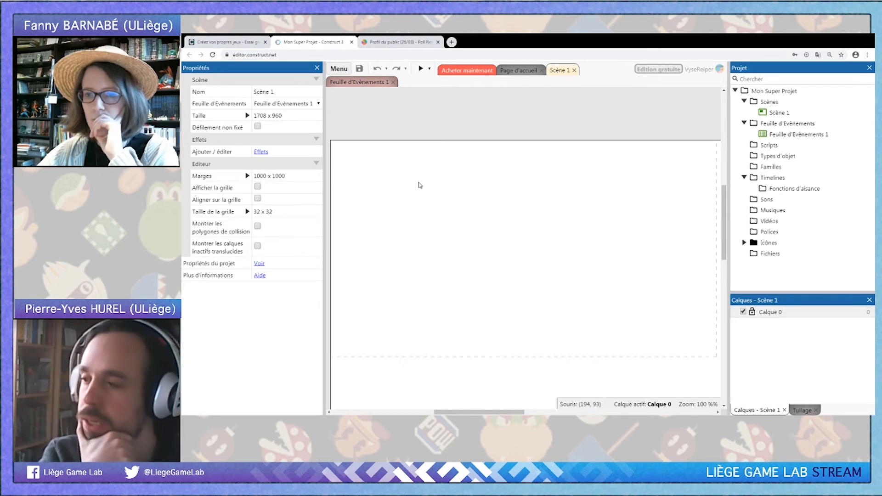
{"action": "right_click", "coordinate": [383, 159]}
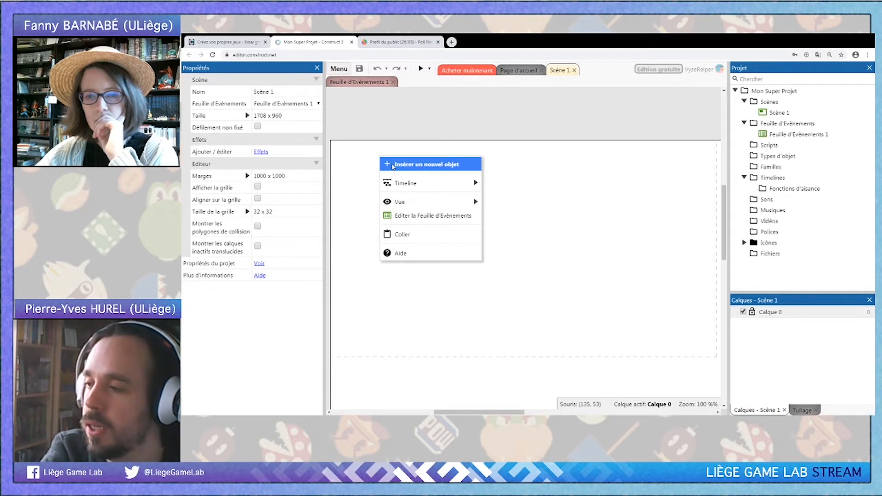
{"action": "left_click", "coordinate": [394, 166]}
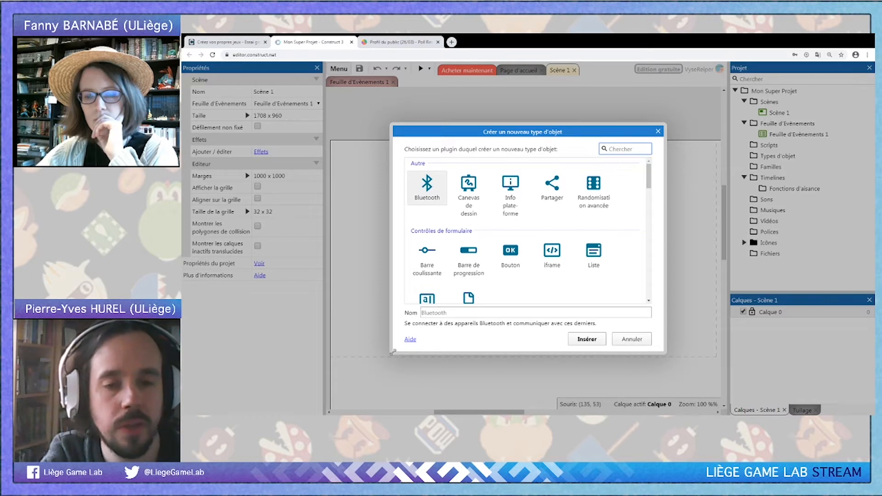
{"action": "left_click_drag", "start_coordinate": [393, 352], "coordinate": [210, 389]}
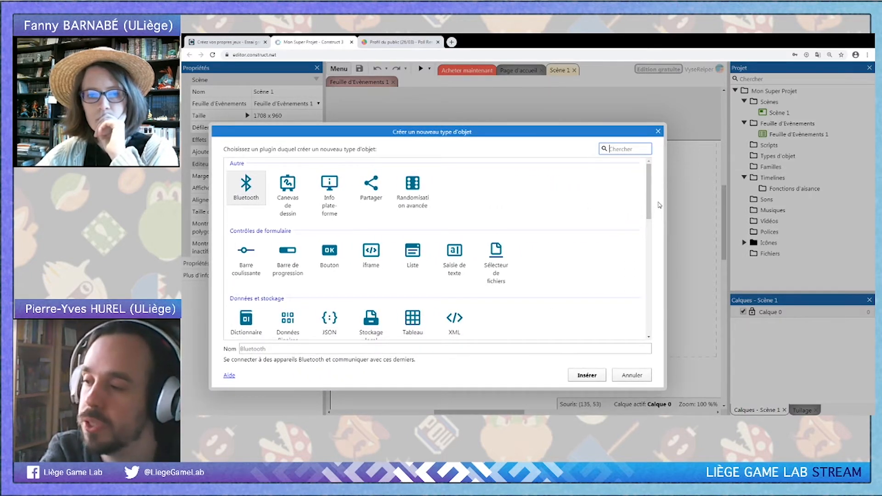
{"action": "left_click_drag", "start_coordinate": [650, 184], "coordinate": [655, 245]}
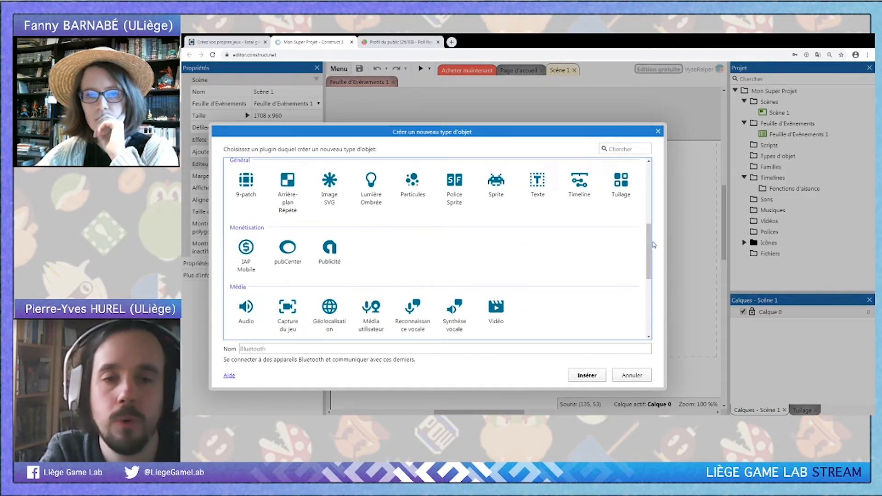
{"action": "left_click", "coordinate": [508, 180]}
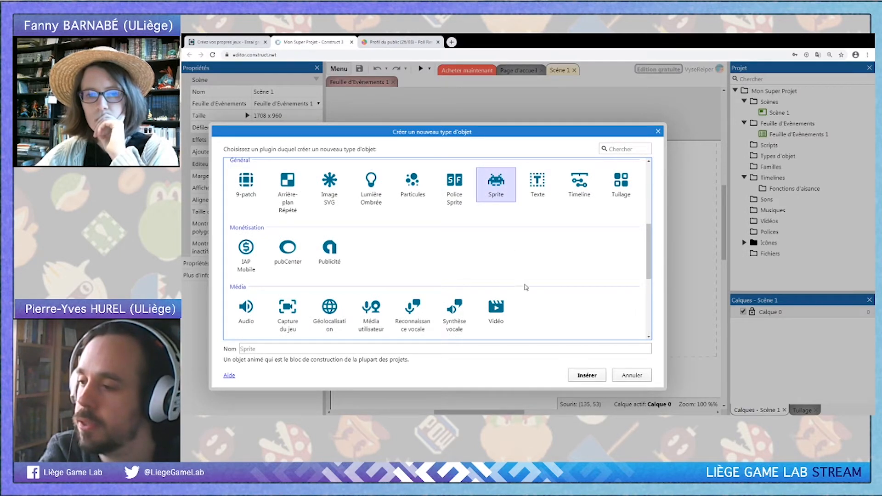
{"action": "left_click", "coordinate": [589, 376]}
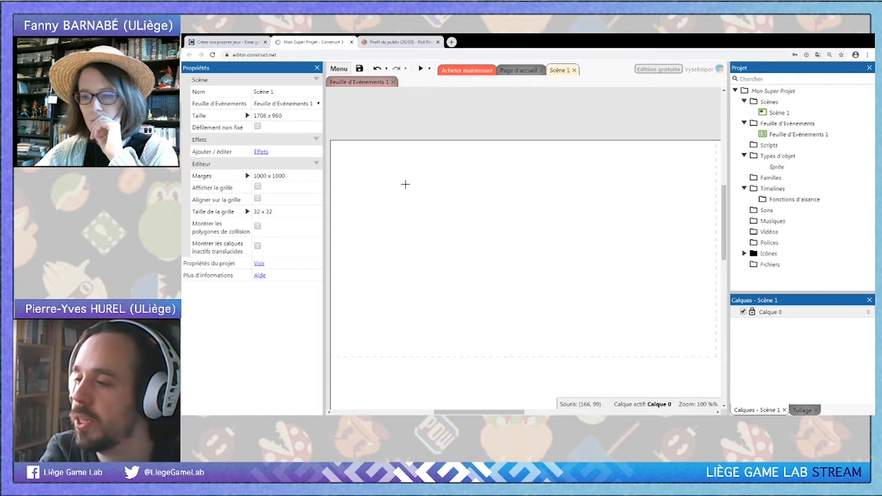
{"action": "left_click", "coordinate": [405, 184]}
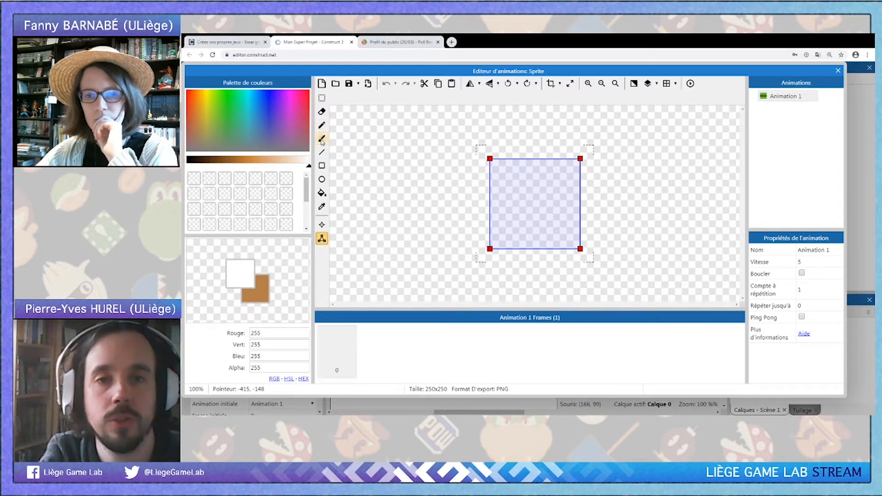
Fill the sprite's whole image with green (RGB 68, 172, 68) and close the animation editor
{"action": "left_click", "coordinate": [322, 167]}
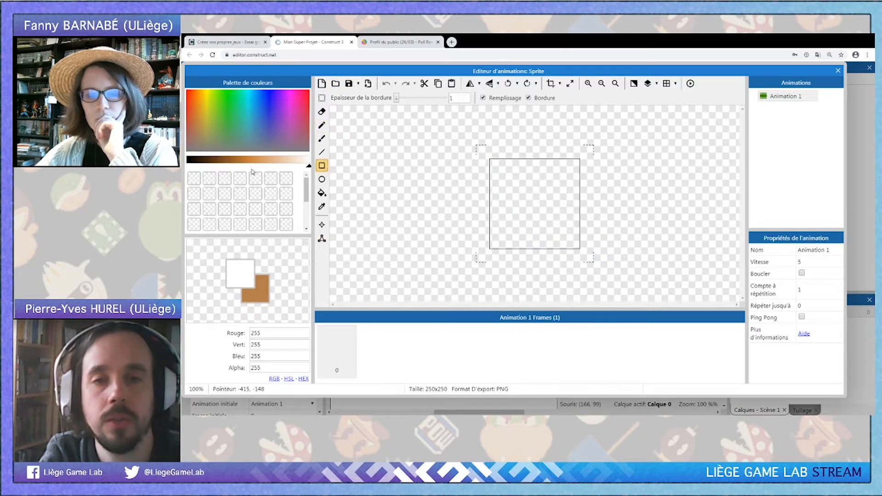
{"action": "left_click", "coordinate": [228, 125]}
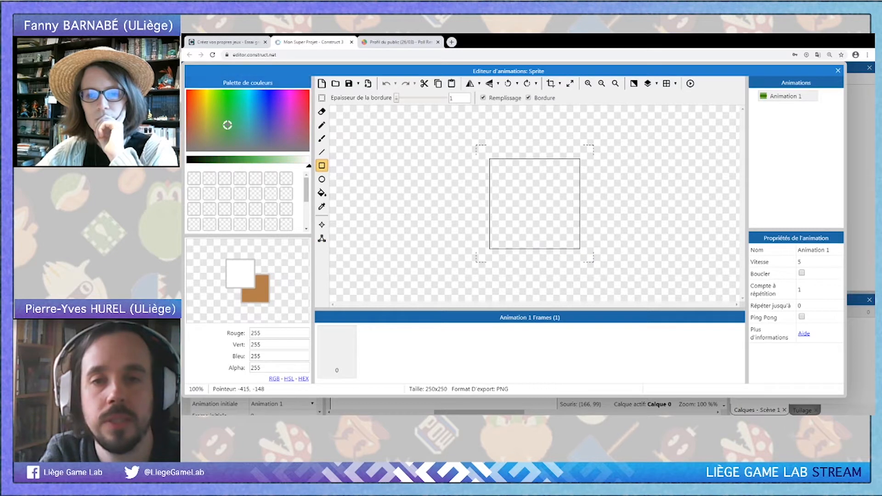
{"action": "left_click", "coordinate": [247, 160]}
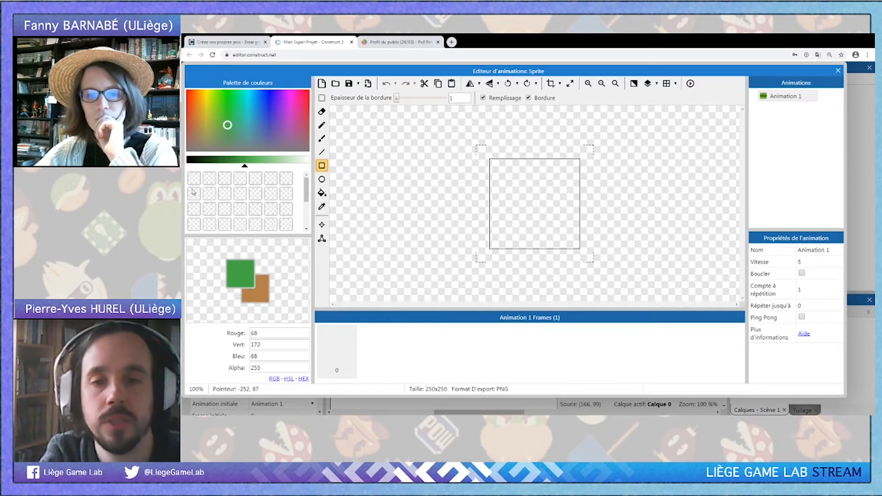
{"action": "left_click", "coordinate": [322, 193]}
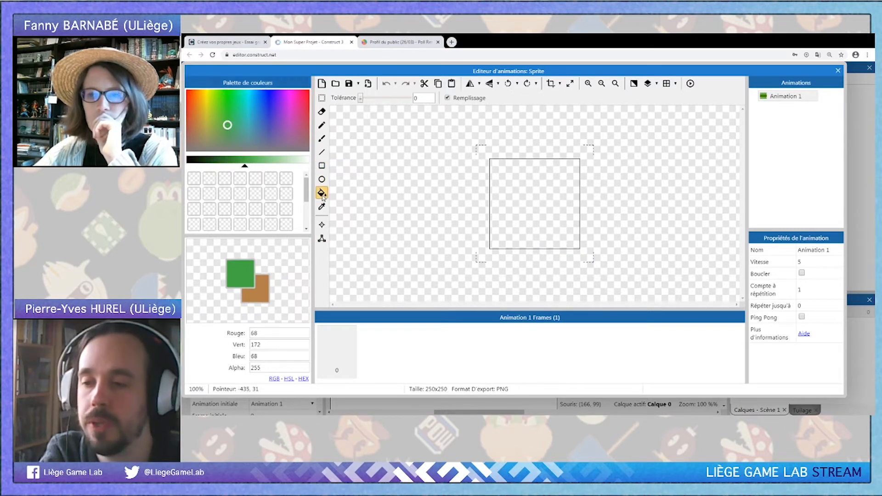
{"action": "left_click", "coordinate": [536, 202]}
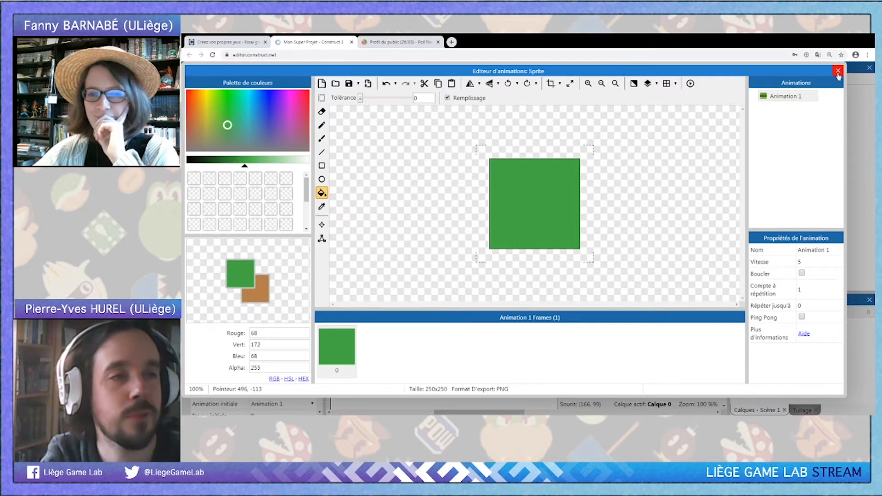
{"action": "left_click", "coordinate": [838, 72]}
Move the green square down and to the right so it lies entirely inside the dashed game window area
{"action": "left_click", "coordinate": [514, 243]}
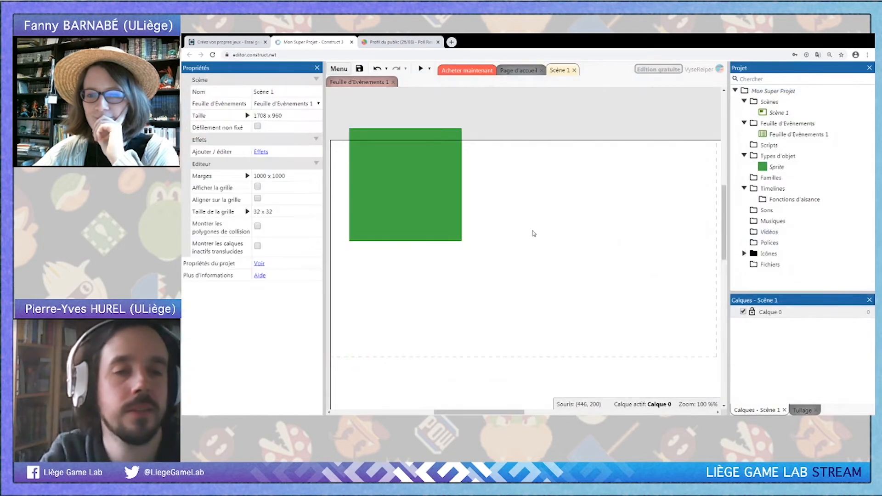
{"action": "left_click_drag", "start_coordinate": [419, 182], "coordinate": [486, 268]}
{"action": "left_click", "coordinate": [587, 270]}
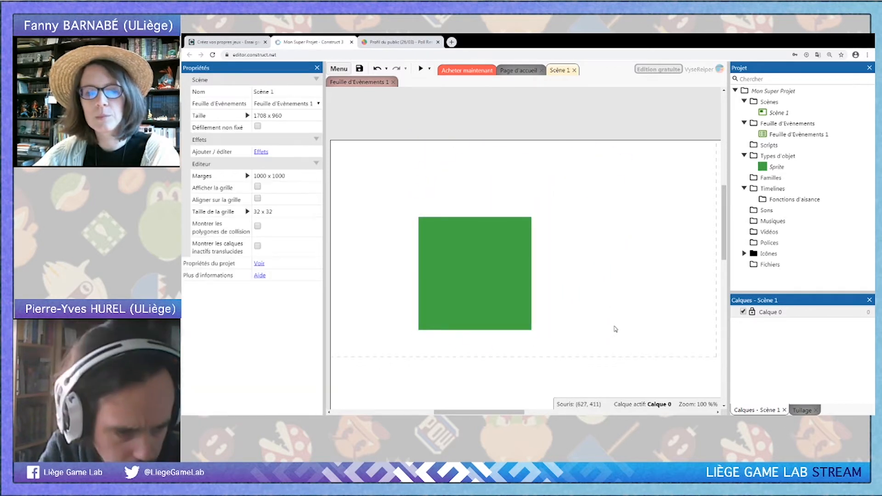
Move the green square to about 420, 257, near the centre of the dashed game window area, and deselect it
{"action": "scroll", "coordinate": [611, 327], "scroll_direction": "down", "scroll_amount": 1}
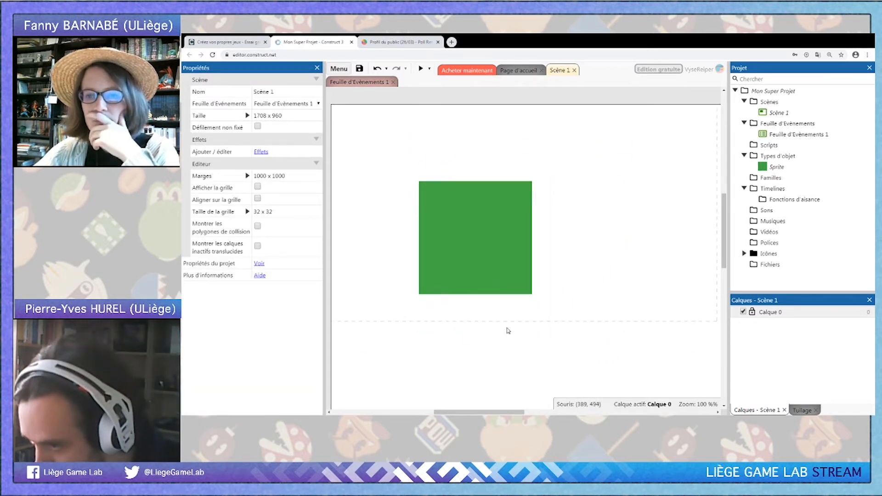
{"action": "scroll", "coordinate": [508, 329], "scroll_direction": "up", "scroll_amount": 3, "text": "ctrl"}
{"action": "scroll", "coordinate": [508, 330], "scroll_direction": "up", "scroll_amount": 8, "text": "ctrl"}
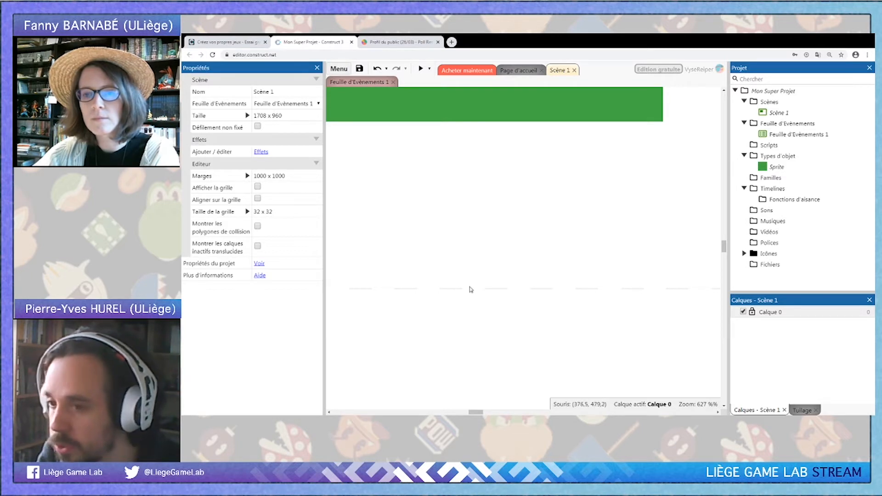
{"action": "scroll", "coordinate": [542, 289], "scroll_direction": "down", "scroll_amount": 3, "text": "ctrl"}
{"action": "scroll", "coordinate": [541, 287], "scroll_direction": "down", "scroll_amount": 4, "text": "ctrl"}
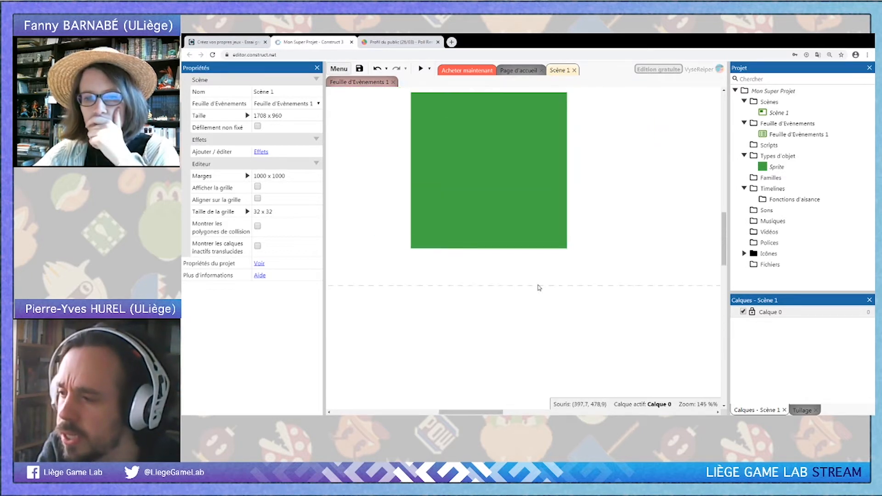
{"action": "scroll", "coordinate": [461, 296], "scroll_direction": "down", "scroll_amount": 2, "text": "ctrl"}
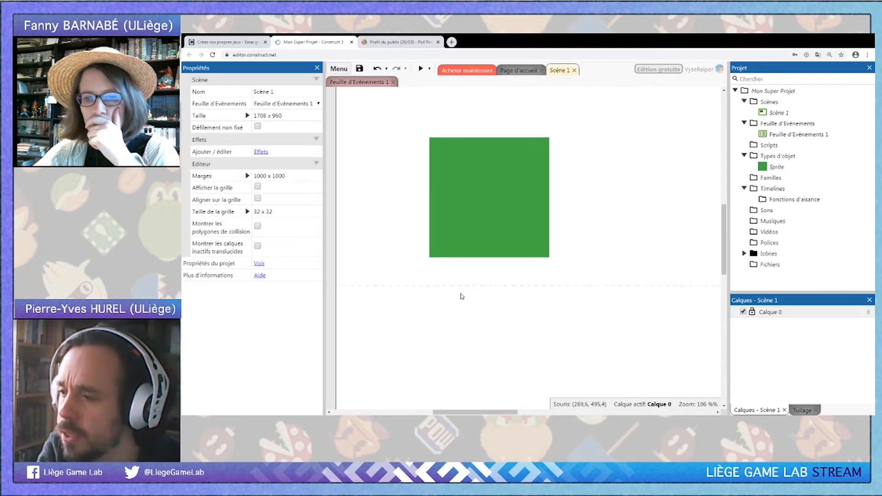
{"action": "scroll", "coordinate": [451, 293], "scroll_direction": "down", "scroll_amount": 1, "text": "ctrl"}
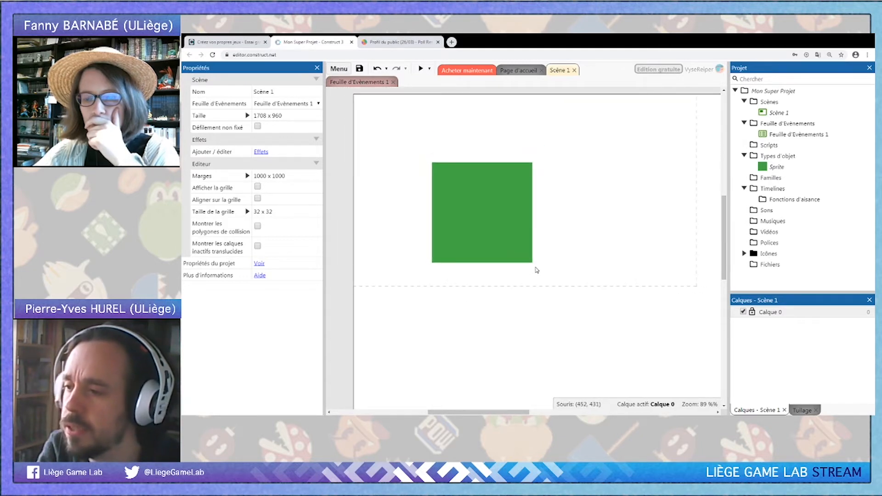
{"action": "left_click_drag", "start_coordinate": [486, 215], "coordinate": [525, 203]}
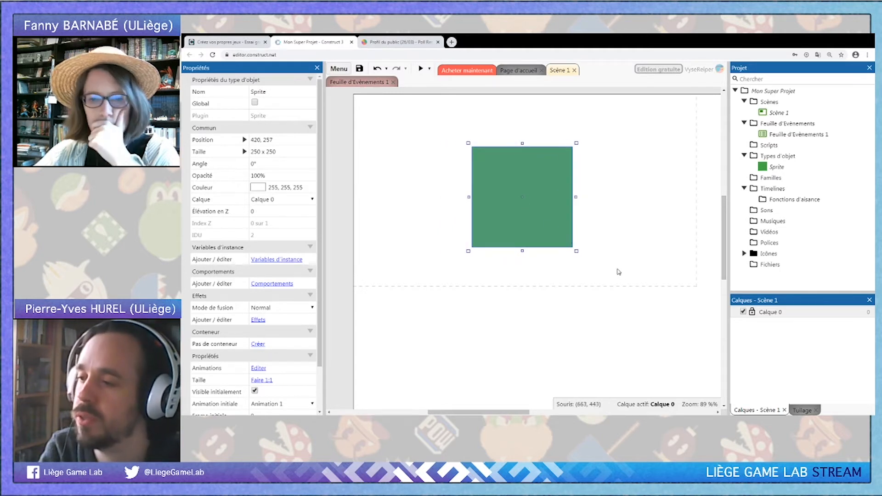
{"action": "left_click", "coordinate": [619, 275]}
Shift the green square slightly up and to the left within the dashed game window area, then deselect it
{"action": "scroll", "coordinate": [619, 280], "scroll_direction": "down", "scroll_amount": 5, "text": "ctrl"}
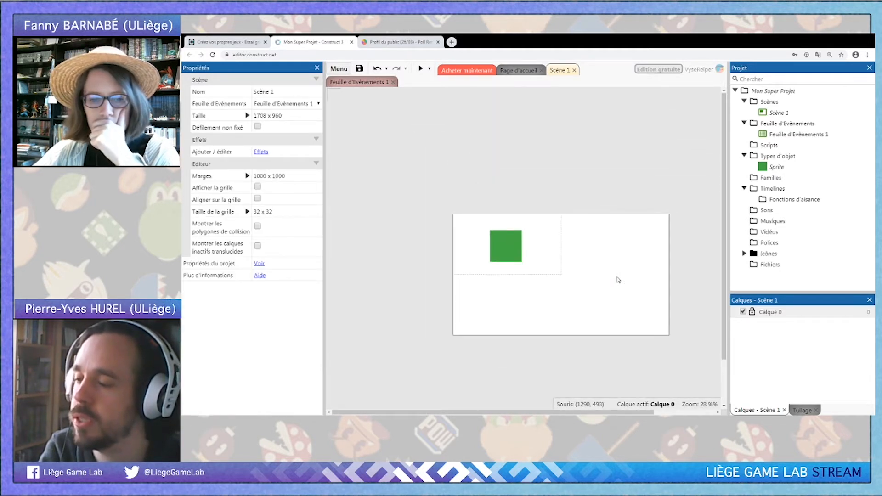
{"action": "scroll", "coordinate": [618, 280], "scroll_direction": "up", "scroll_amount": 3, "text": "ctrl"}
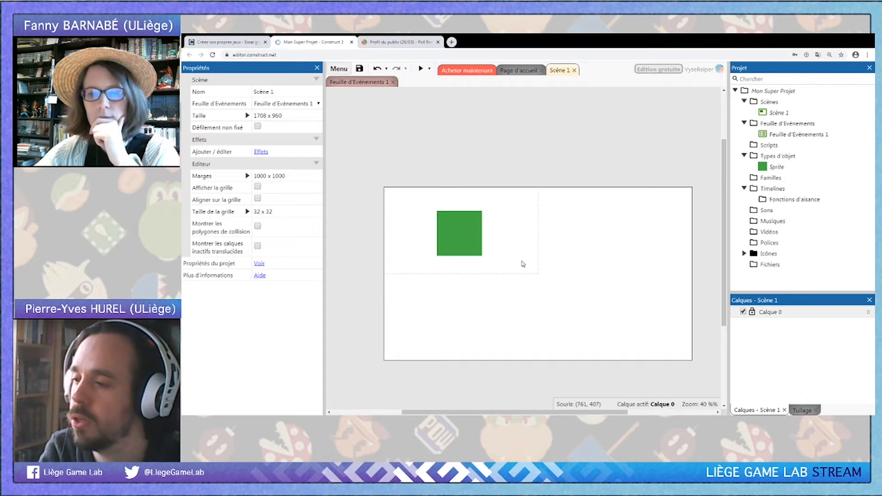
{"action": "scroll", "coordinate": [522, 264], "scroll_direction": "up", "scroll_amount": 10, "text": "ctrl"}
{"action": "scroll", "coordinate": [524, 289], "scroll_direction": "down", "scroll_amount": 3}
{"action": "scroll", "coordinate": [495, 385], "scroll_direction": "down", "scroll_amount": 1, "text": "ctrl"}
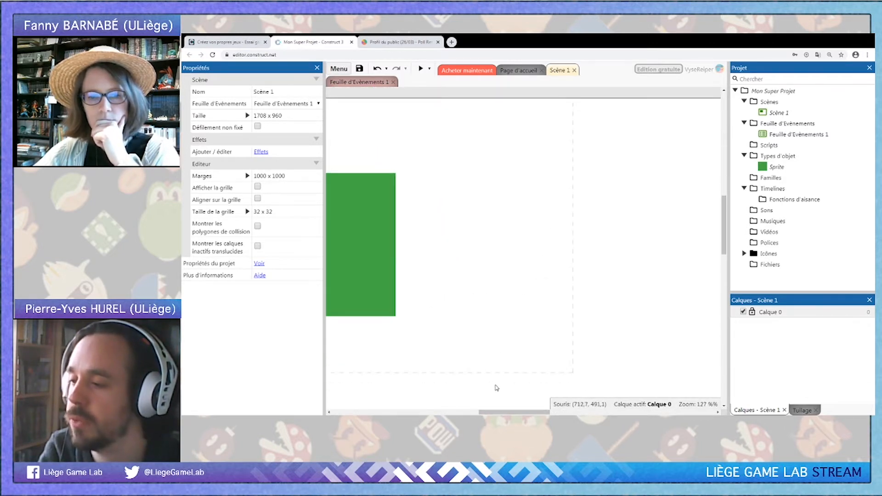
{"action": "left_click_drag", "start_coordinate": [491, 412], "coordinate": [446, 410]}
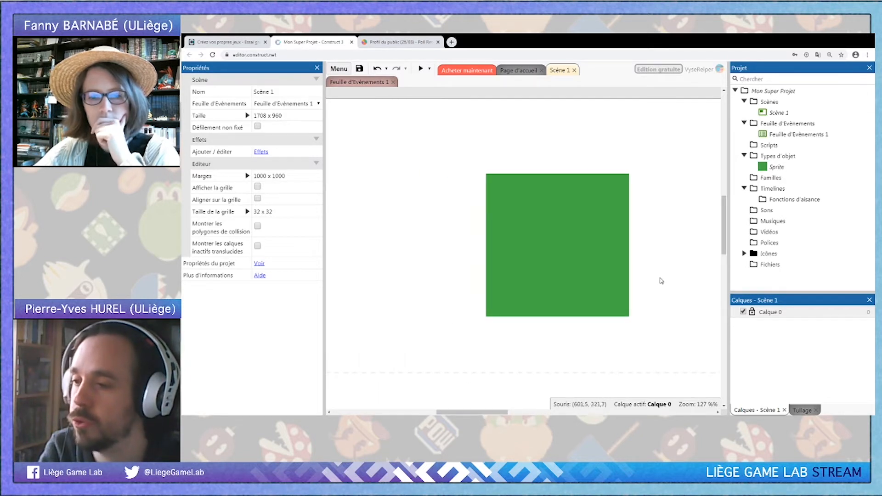
{"action": "scroll", "coordinate": [662, 271], "scroll_direction": "down", "scroll_amount": 1, "text": "ctrl"}
{"action": "left_click_drag", "start_coordinate": [621, 263], "coordinate": [613, 239]}
{"action": "left_click", "coordinate": [651, 240]}
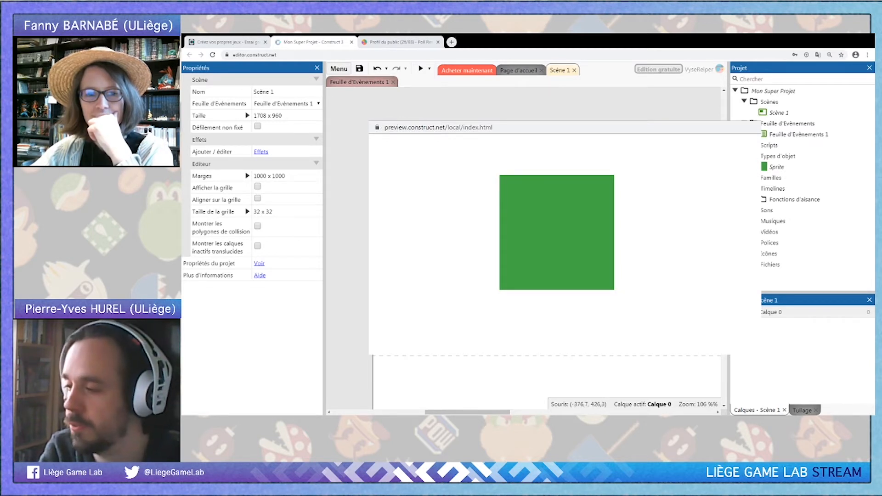
Move the green square down to about 411, 486 so it straddles the dashed window boundary, and preview the scene
{"action": "left_click", "coordinate": [193, 330]}
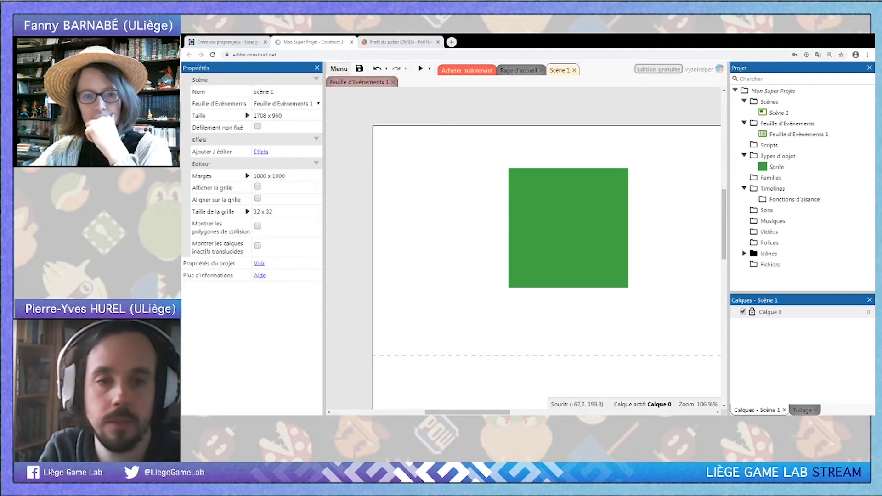
{"action": "left_click_drag", "start_coordinate": [569, 227], "coordinate": [569, 357]}
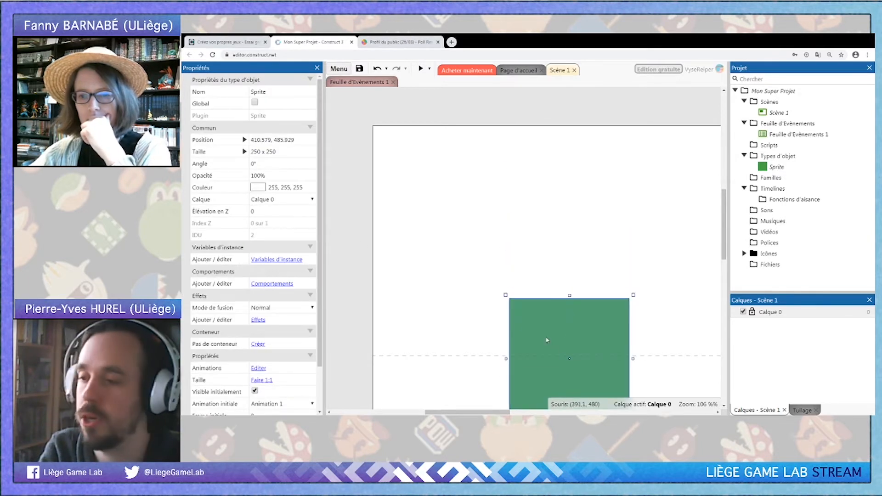
{"action": "left_click", "coordinate": [499, 220]}
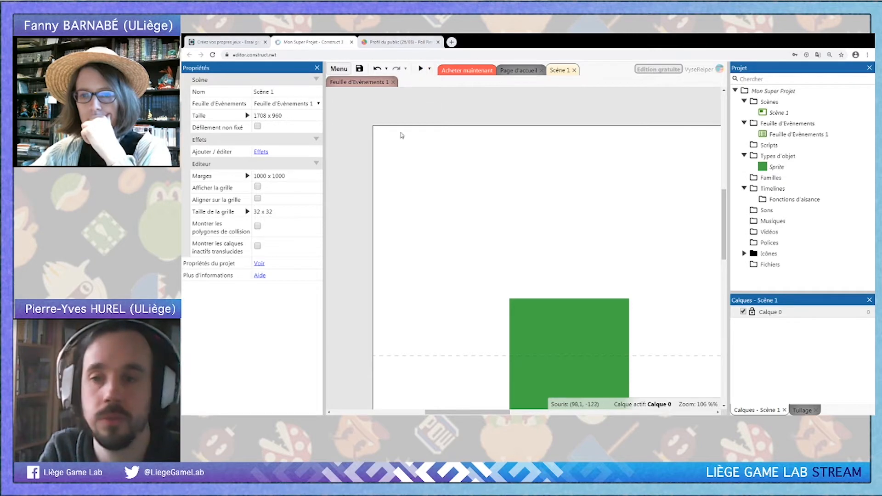
{"action": "key", "text": "F5"}
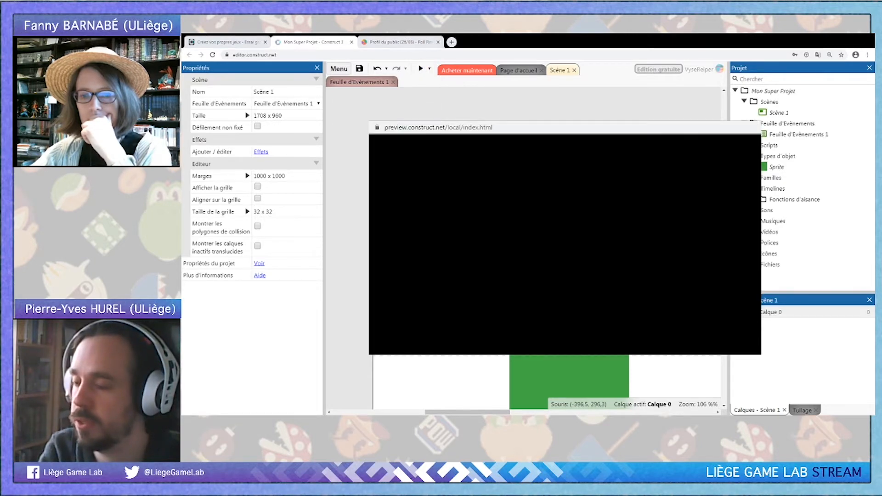
{"action": "key", "text": "alt+F4"}
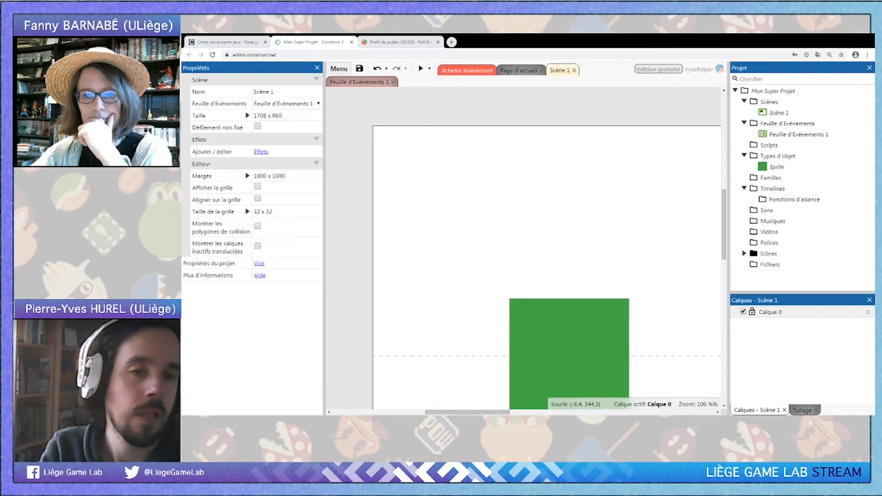
Reshape the green square into a floor strip about 879 x 63, centred near 430, 456 along the lower dashed boundary, and deselect it
{"action": "left_click", "coordinate": [568, 363]}
{"action": "left_click_drag", "start_coordinate": [568, 364], "coordinate": [446, 306]}
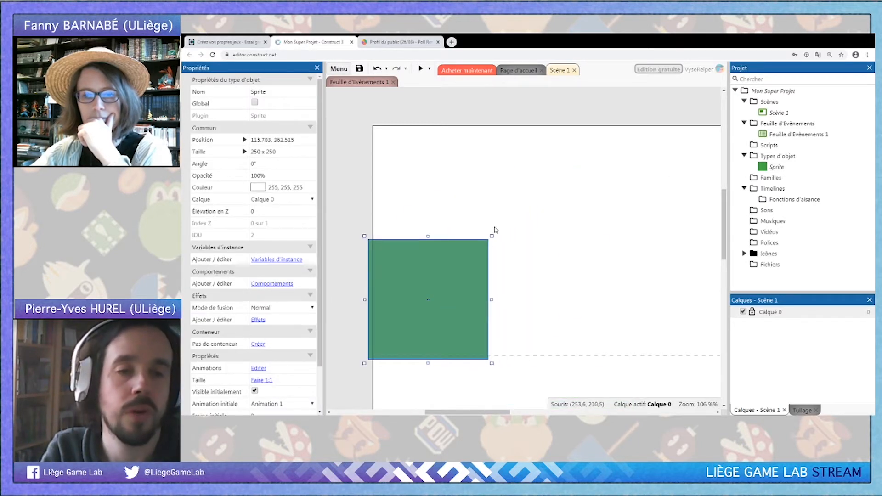
{"action": "left_click_drag", "start_coordinate": [493, 235], "coordinate": [636, 326]}
{"action": "left_click", "coordinate": [588, 306]}
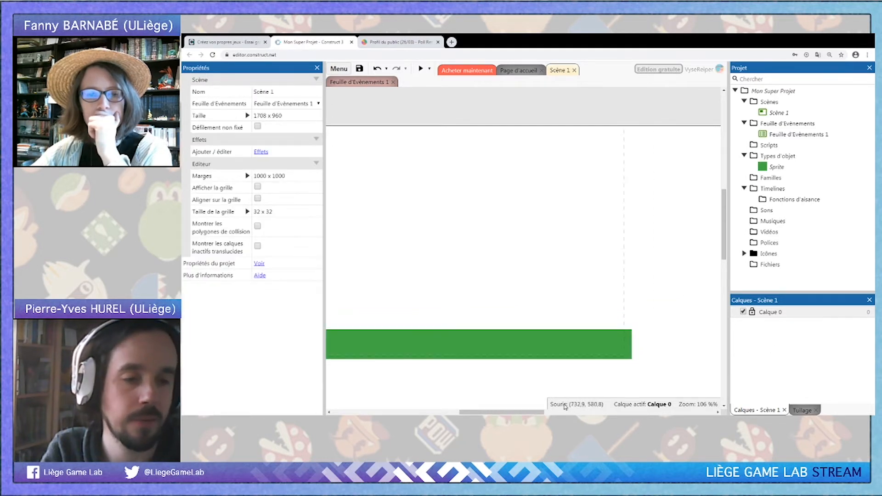
{"action": "scroll", "coordinate": [533, 368], "scroll_direction": "down", "scroll_amount": 3, "text": "ctrl"}
{"action": "left_click_drag", "start_coordinate": [507, 413], "coordinate": [494, 413]}
{"action": "left_click", "coordinate": [505, 352]}
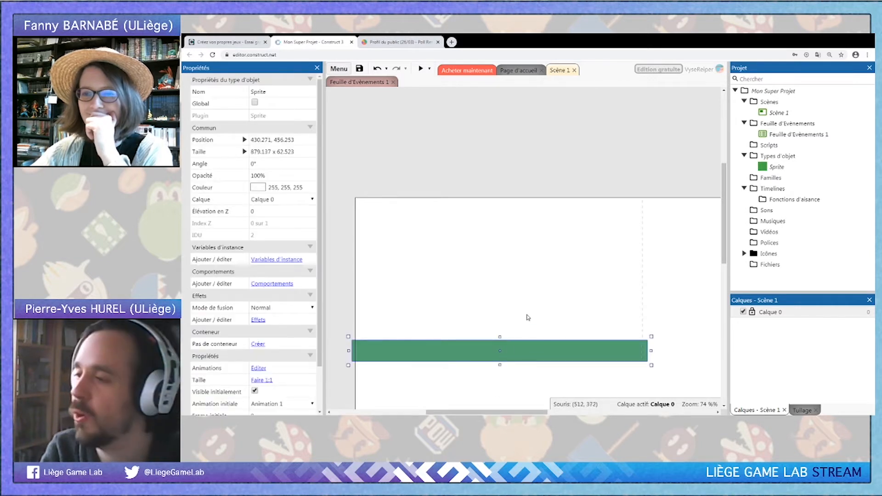
{"action": "left_click", "coordinate": [434, 330]}
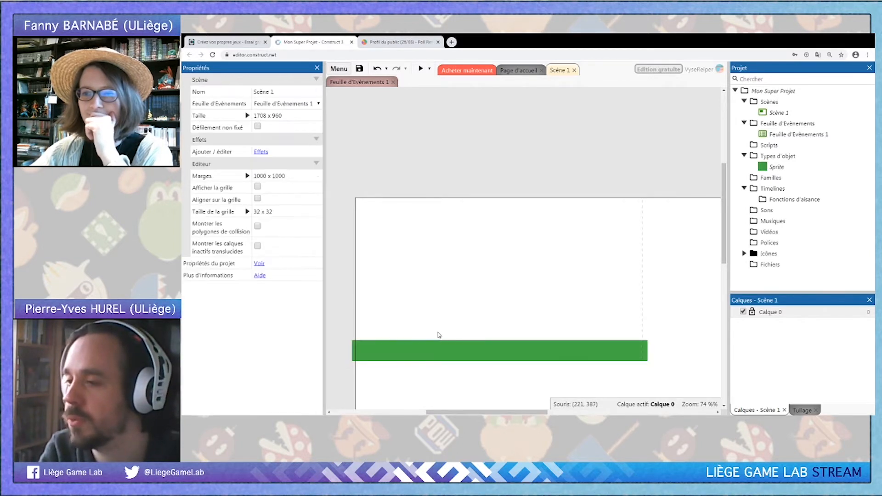
Add the Solide behaviour to the green floor sprite and deselect it
{"action": "left_click", "coordinate": [442, 351]}
{"action": "left_click", "coordinate": [469, 319]}
{"action": "left_click", "coordinate": [451, 353]}
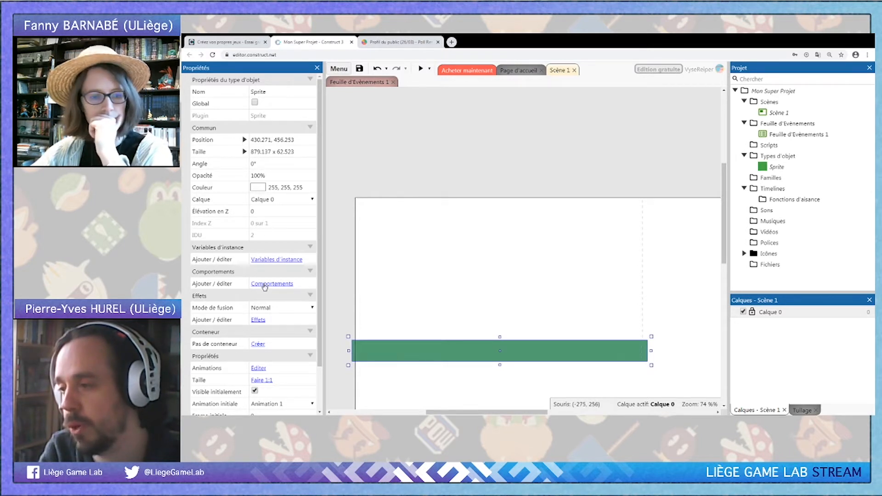
{"action": "left_click", "coordinate": [265, 284]}
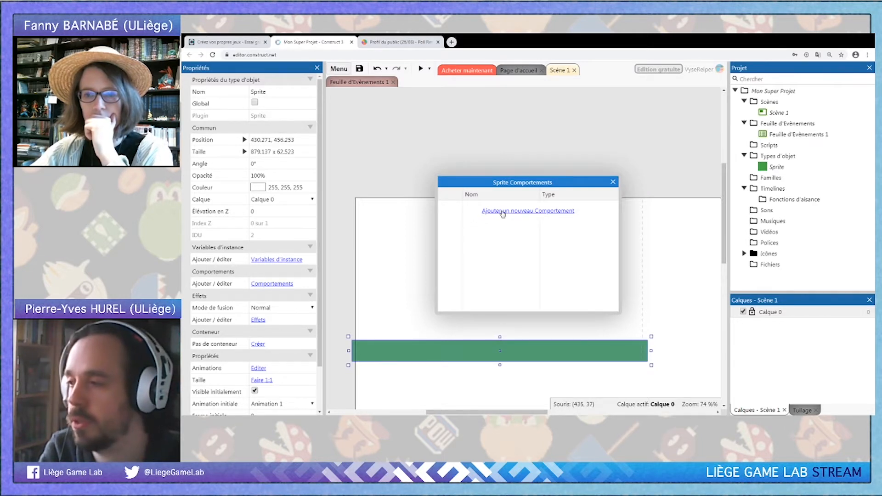
{"action": "left_click", "coordinate": [503, 212]}
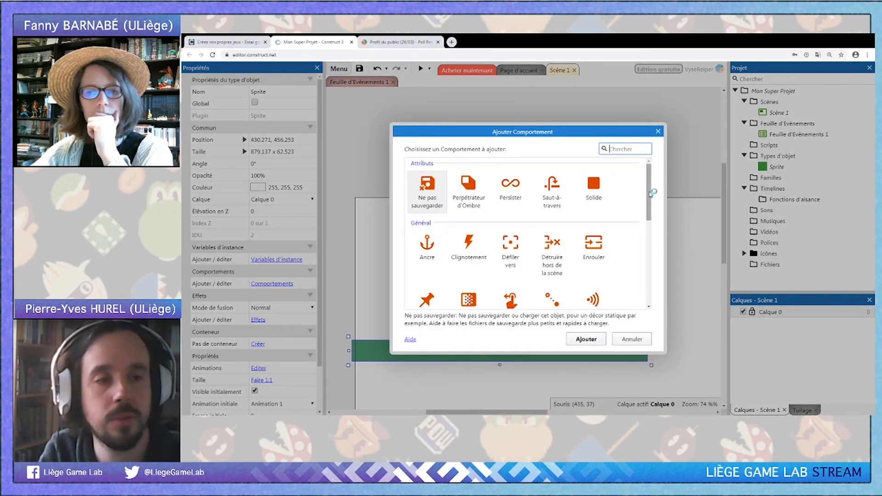
{"action": "left_click_drag", "start_coordinate": [651, 195], "coordinate": [650, 196]}
{"action": "left_click", "coordinate": [597, 183]}
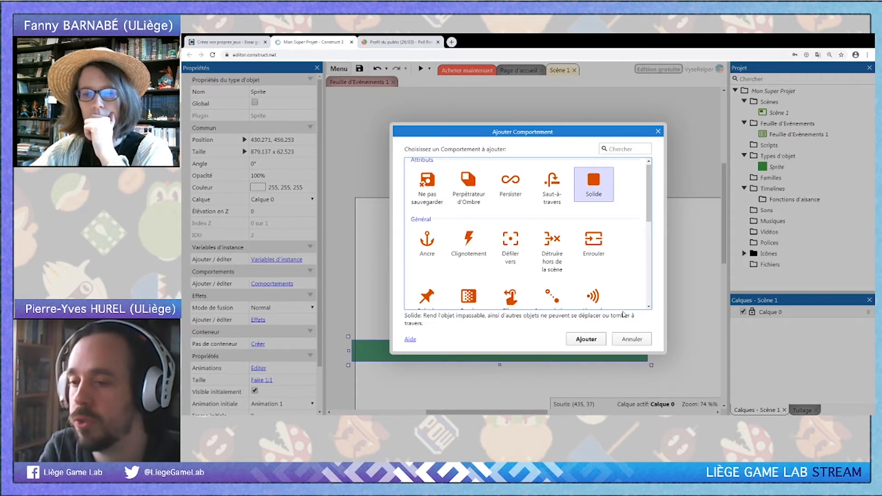
{"action": "left_click", "coordinate": [587, 340]}
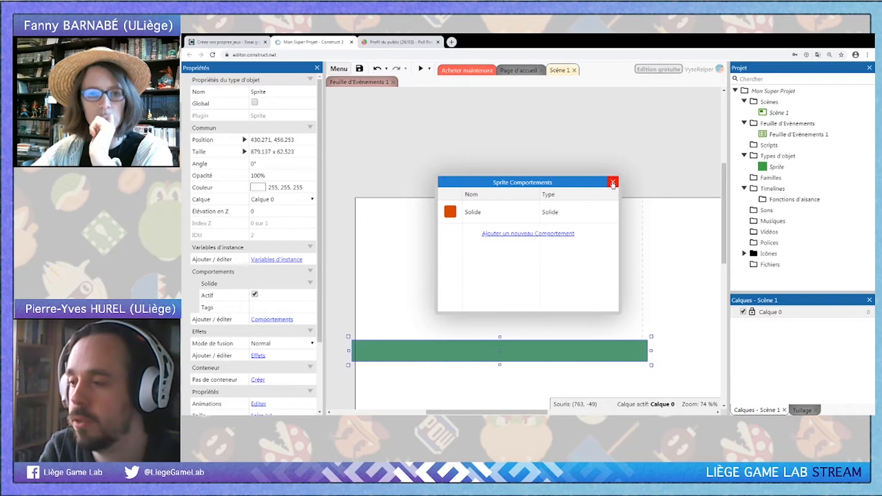
{"action": "left_click", "coordinate": [614, 182]}
{"action": "left_click", "coordinate": [506, 243]}
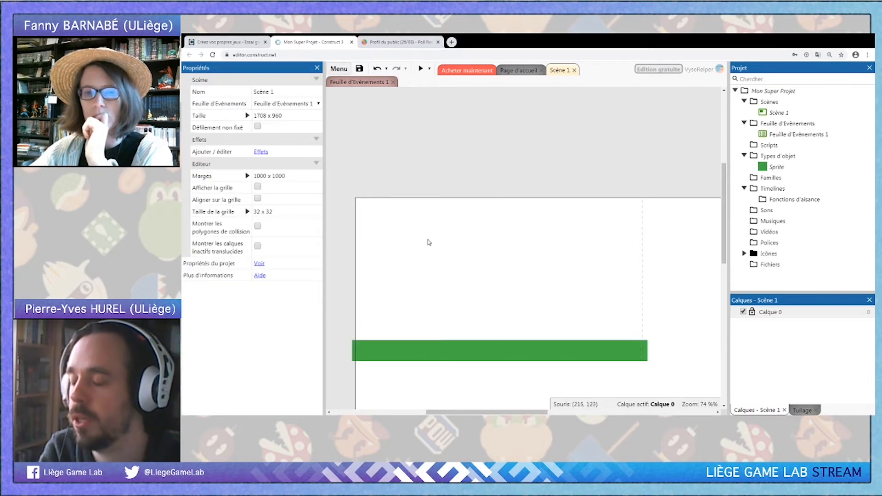
Insert a new Sprite object above the floor at about 89, 75 in the scene
{"action": "right_click", "coordinate": [409, 233]}
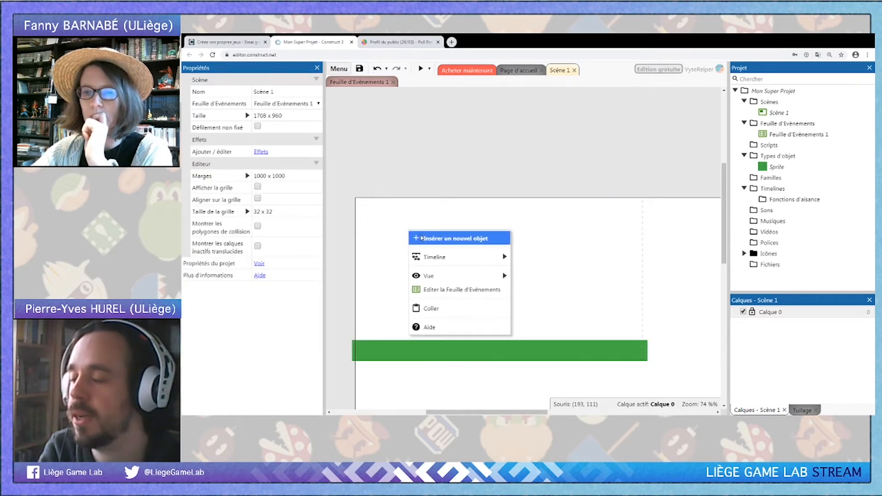
{"action": "left_click", "coordinate": [421, 238]}
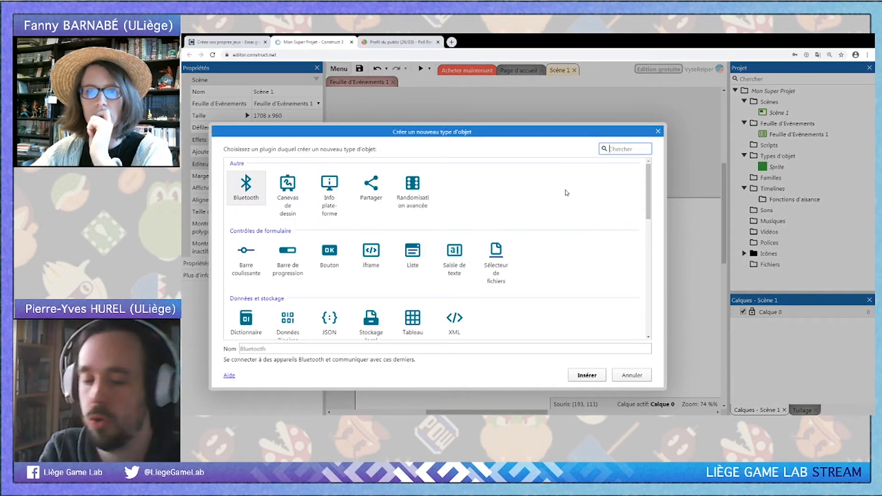
{"action": "type", "text": "sprit"}
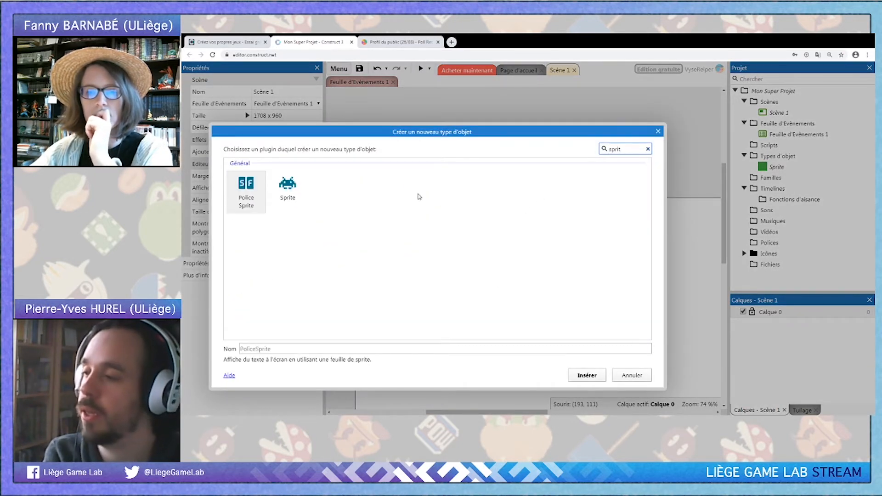
{"action": "left_click", "coordinate": [287, 186]}
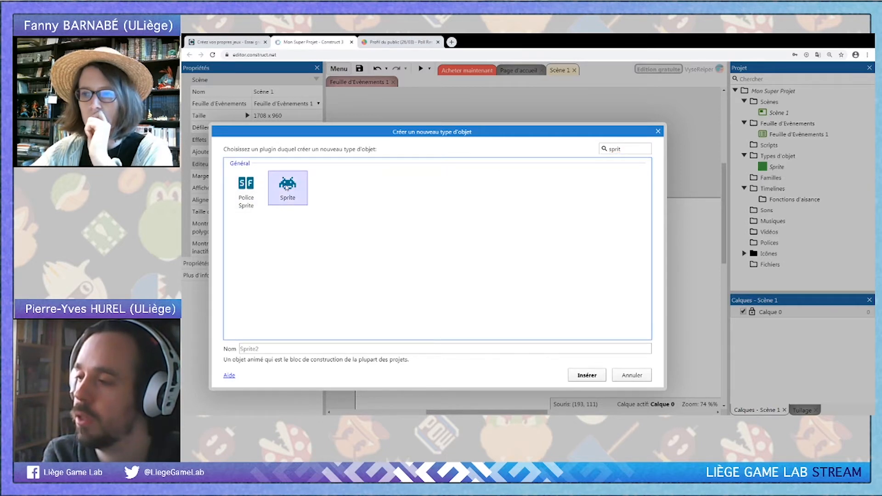
{"action": "key", "text": "Return"}
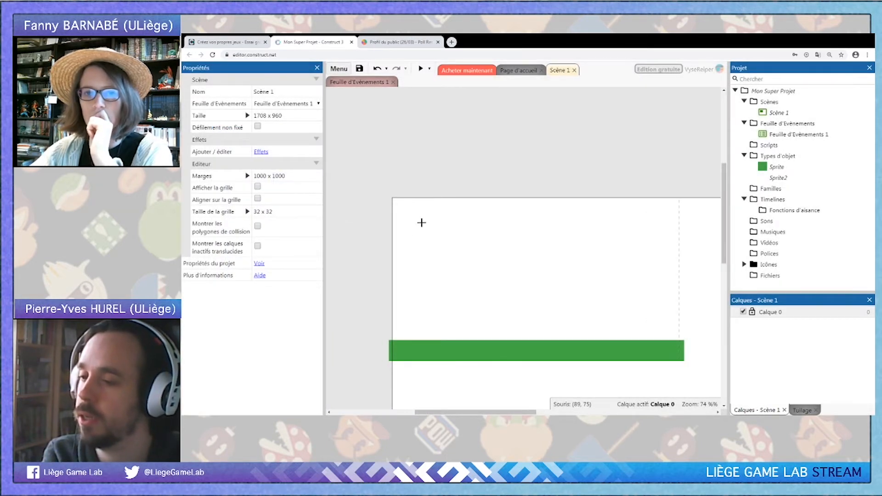
{"action": "left_click", "coordinate": [421, 222]}
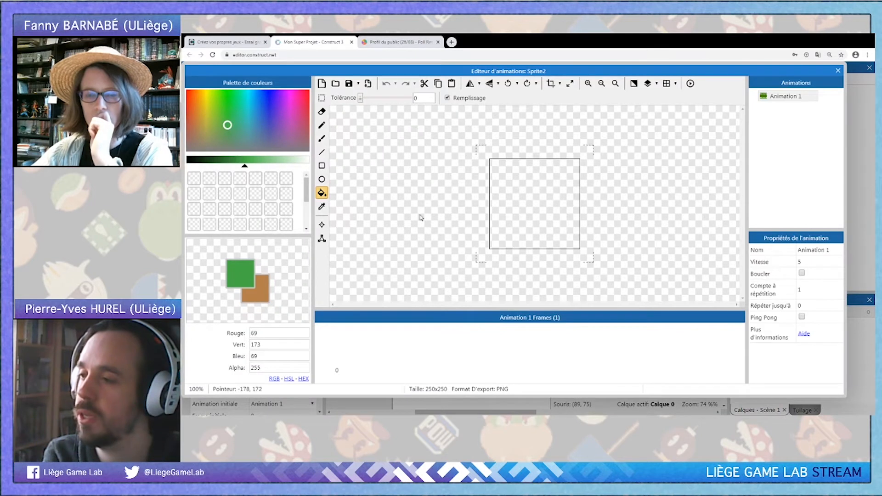
Paint a smiling stick figure with the brush in blue (RGB 83, 112, 157), crop the image to it, and close the animation editor
{"action": "left_click", "coordinate": [321, 138]}
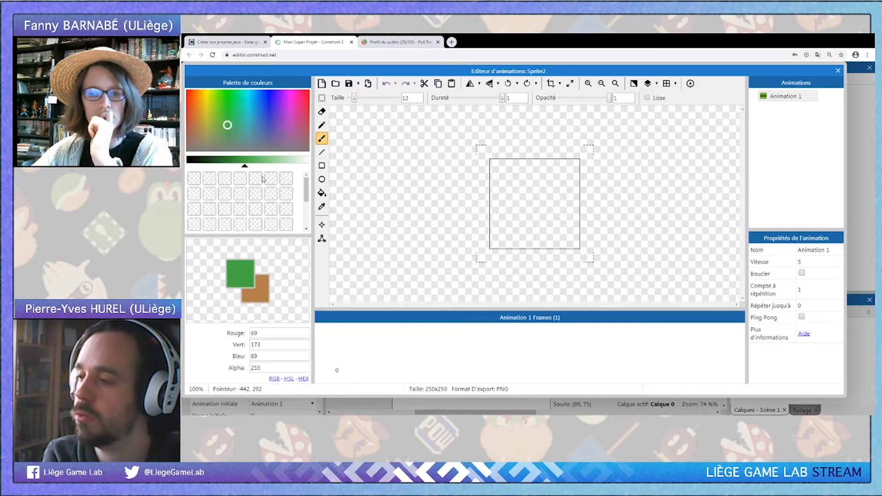
{"action": "left_click", "coordinate": [261, 132]}
{"action": "left_click", "coordinate": [534, 170]}
{"action": "mouse_move", "coordinate": [532, 171]}
{"action": "left_mouse_down"}
{"action": "mouse_move", "coordinate": [515, 190]}
{"action": "mouse_move", "coordinate": [551, 191]}
{"action": "mouse_move", "coordinate": [543, 176]}
{"action": "left_mouse_up"}
{"action": "left_click", "coordinate": [530, 179]}
{"action": "left_click", "coordinate": [537, 182]}
{"action": "mouse_move", "coordinate": [535, 194]}
{"action": "left_mouse_down"}
{"action": "mouse_move", "coordinate": [523, 244]}
{"action": "mouse_move", "coordinate": [508, 210]}
{"action": "mouse_move", "coordinate": [547, 210]}
{"action": "left_mouse_up"}
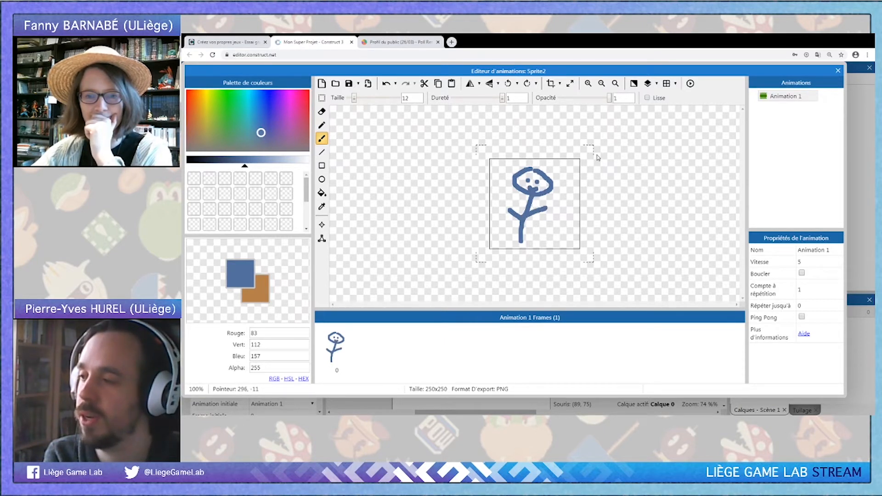
{"action": "left_click", "coordinate": [551, 83]}
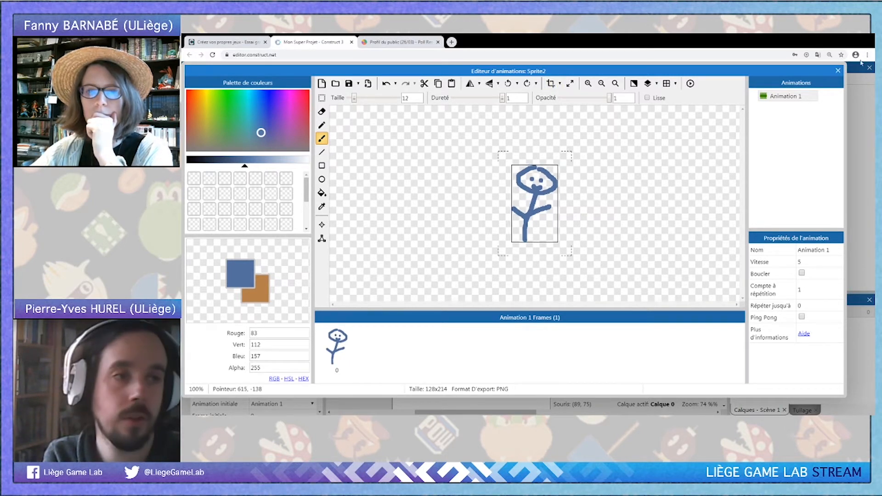
{"action": "left_click", "coordinate": [839, 71]}
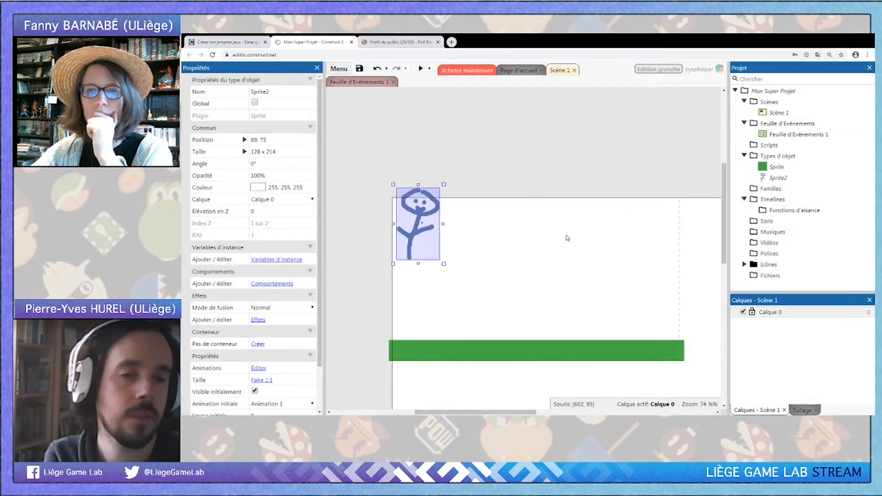
Move the stick figure to about 253, 278, just above the green floor, and deselect it
{"action": "left_click_drag", "start_coordinate": [419, 238], "coordinate": [486, 294]}
{"action": "left_click", "coordinate": [504, 290]}
{"action": "left_click", "coordinate": [550, 288]}
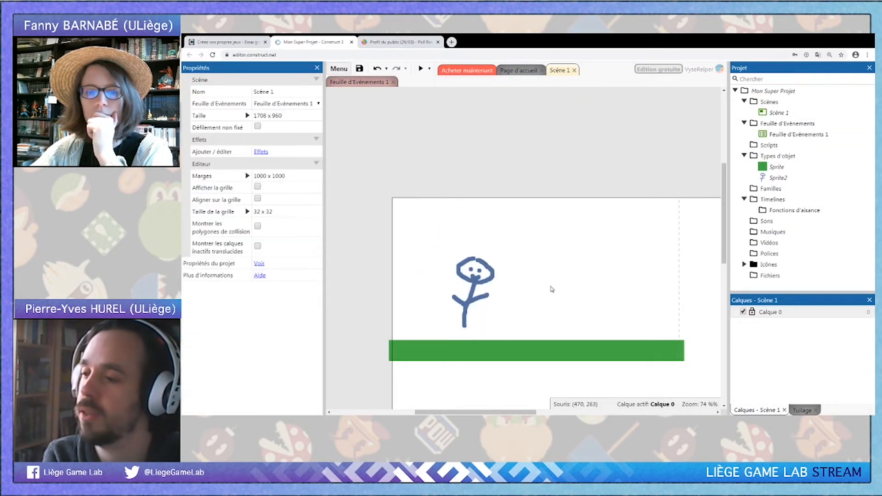
{"action": "left_click", "coordinate": [467, 287]}
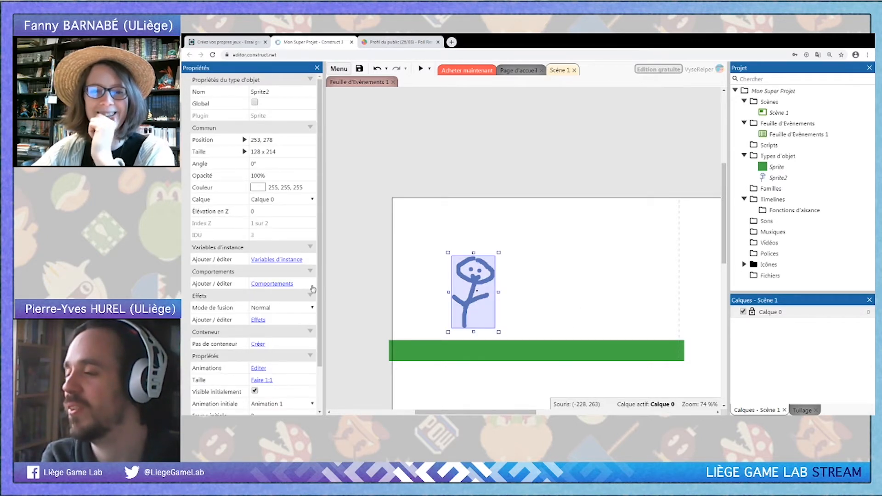
{"action": "left_click", "coordinate": [286, 284]}
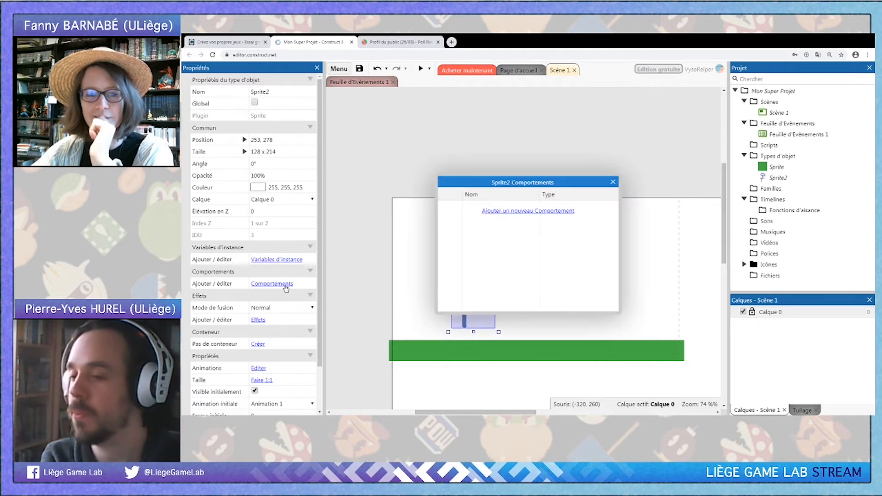
{"action": "left_click", "coordinate": [613, 182]}
{"action": "left_click", "coordinate": [543, 252]}
Add the Plate-forme movement behaviour to the stick figure sprite
{"action": "left_click", "coordinate": [486, 275]}
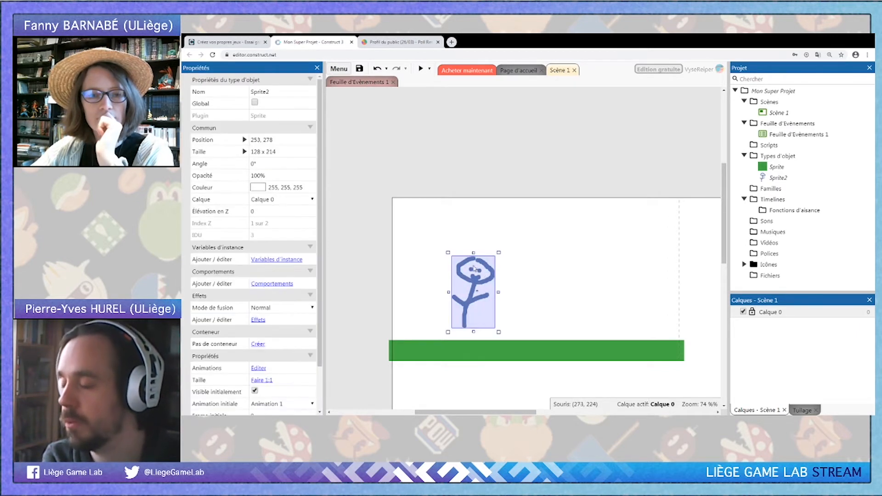
{"action": "left_click", "coordinate": [274, 284]}
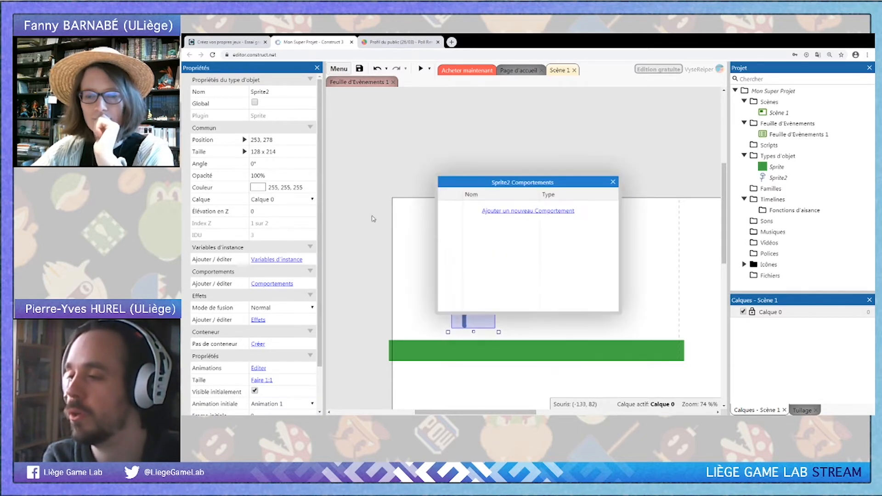
{"action": "left_click", "coordinate": [507, 212]}
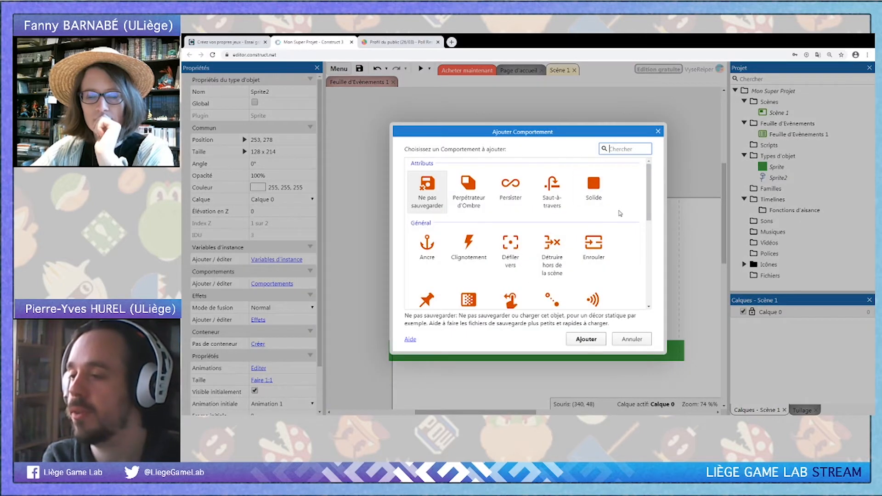
{"action": "left_click_drag", "start_coordinate": [649, 191], "coordinate": [661, 271]}
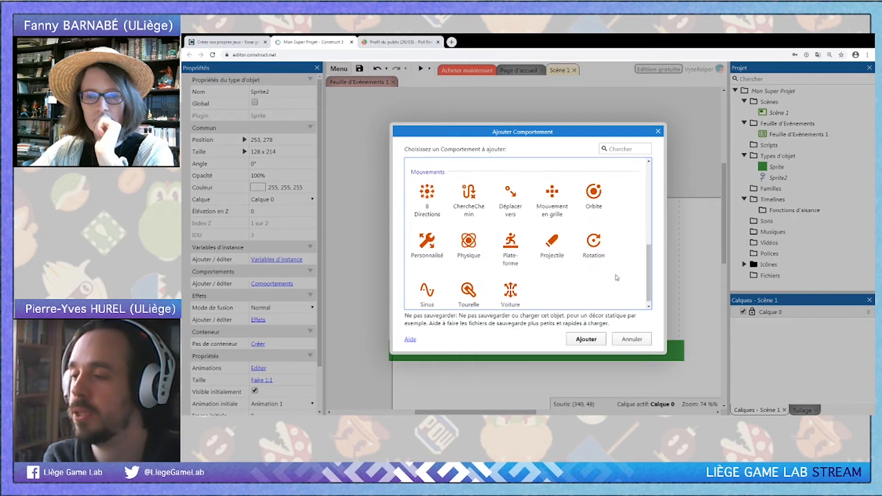
{"action": "left_click", "coordinate": [528, 250]}
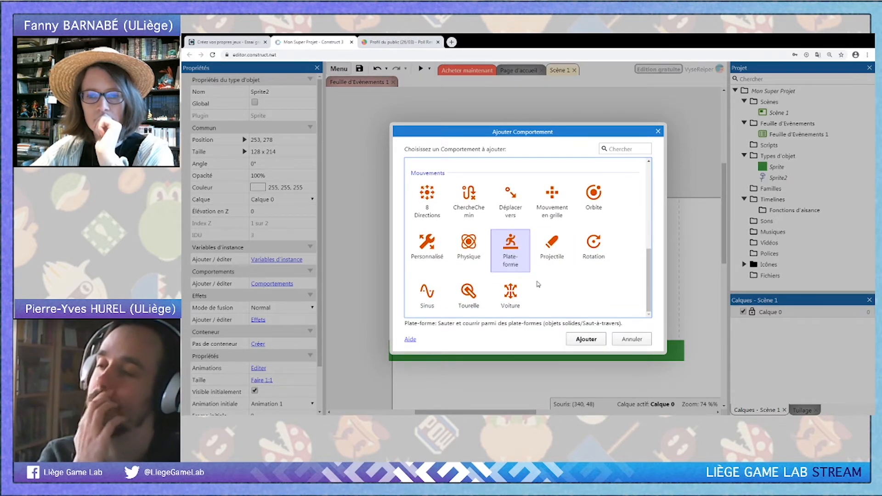
{"action": "left_click", "coordinate": [581, 340]}
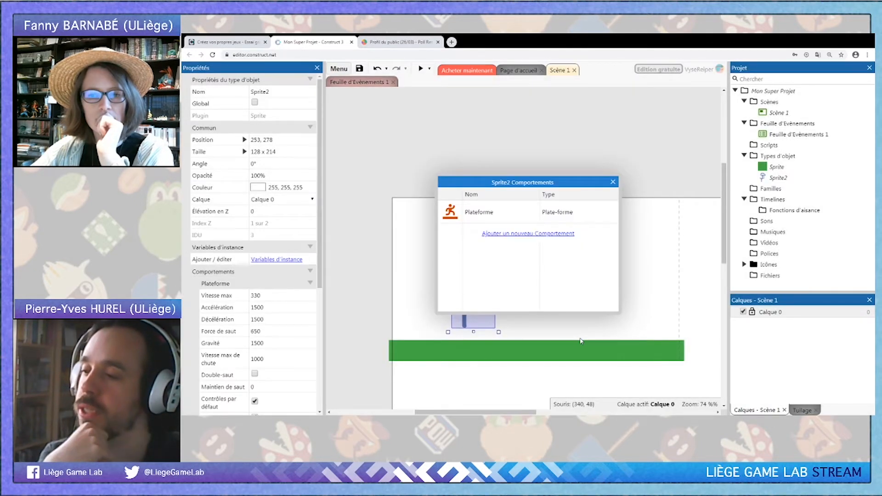
{"action": "left_click", "coordinate": [613, 182]}
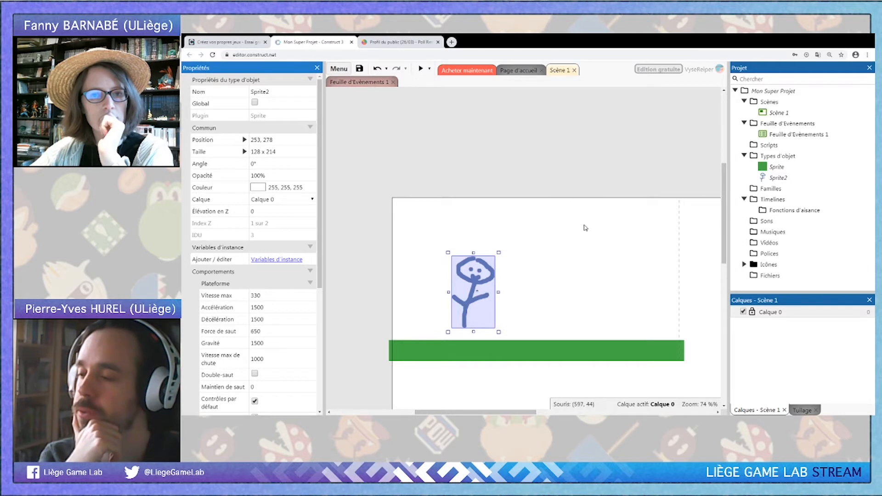
Preview the scene, test the stick figure's walking and jumping on the green floor, and close the preview
{"action": "left_click", "coordinate": [520, 282]}
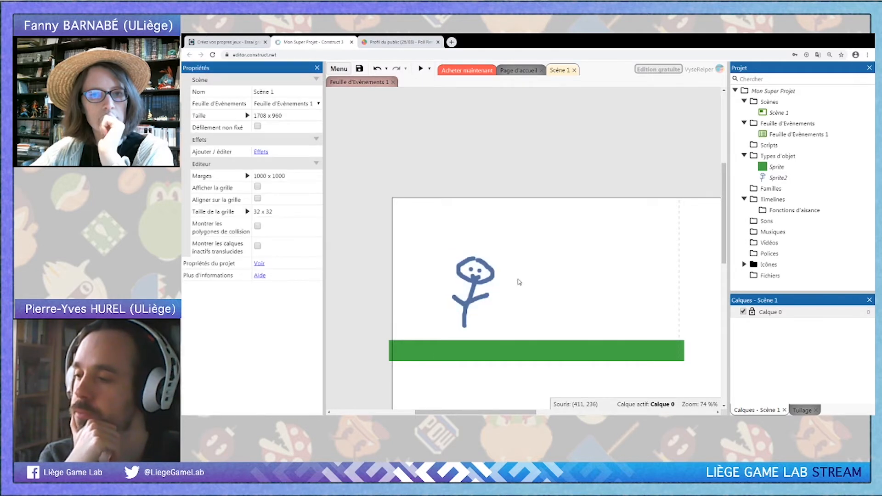
{"action": "left_click", "coordinate": [421, 69]}
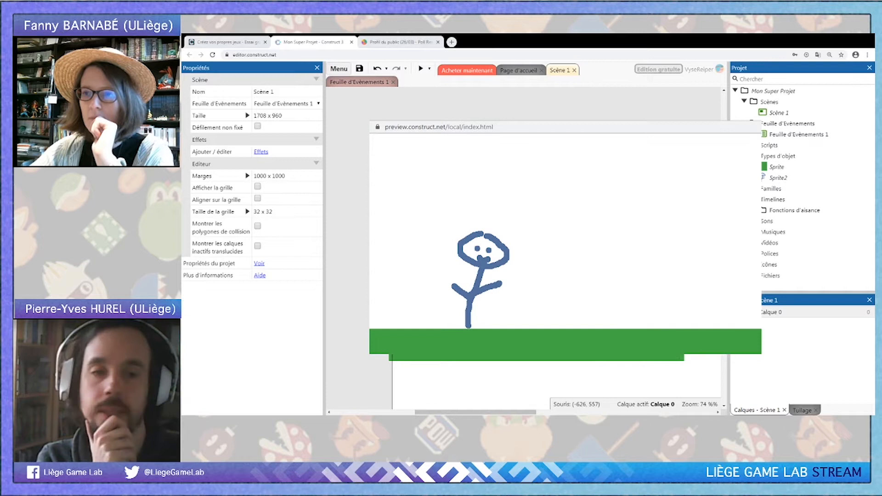
{"action": "key", "text": "Up"}
{"action": "key", "text": "Right"}
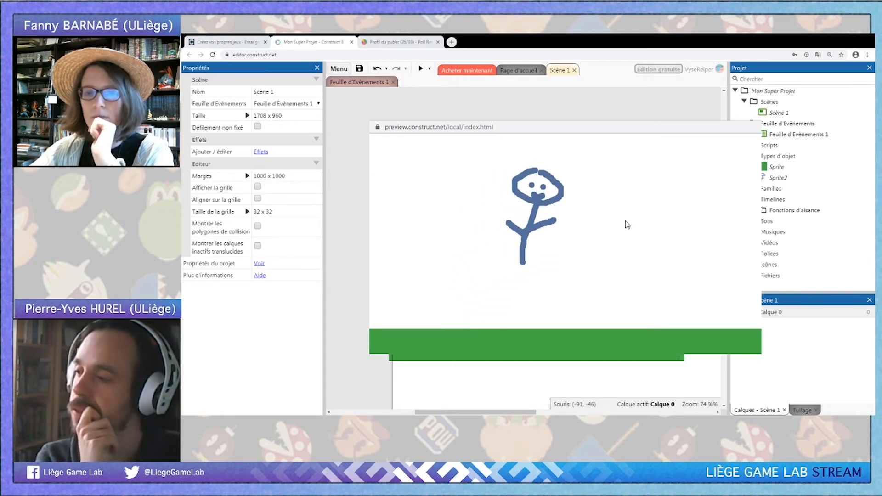
{"action": "key", "text": "Up"}
{"action": "key", "text": "Left"}
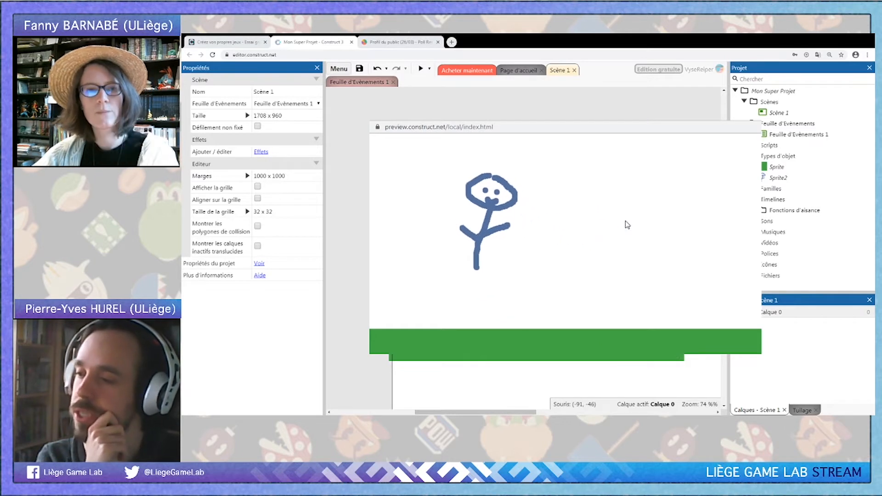
{"action": "key", "text": "Right"}
{"action": "key", "text": "Up"}
{"action": "key", "text": "Left"}
{"action": "key", "text": "Up"}
{"action": "key", "text": "Left"}
{"action": "key", "text": "Right"}
{"action": "key", "text": "Up"}
{"action": "key", "text": "Up"}
{"action": "key", "text": "Left"}
{"action": "key", "text": "Up"}
{"action": "key", "text": "Right"}
{"action": "key", "text": "Up"}
{"action": "key", "text": "Left"}
{"action": "key", "text": "Up"}
{"action": "key", "text": "Right"}
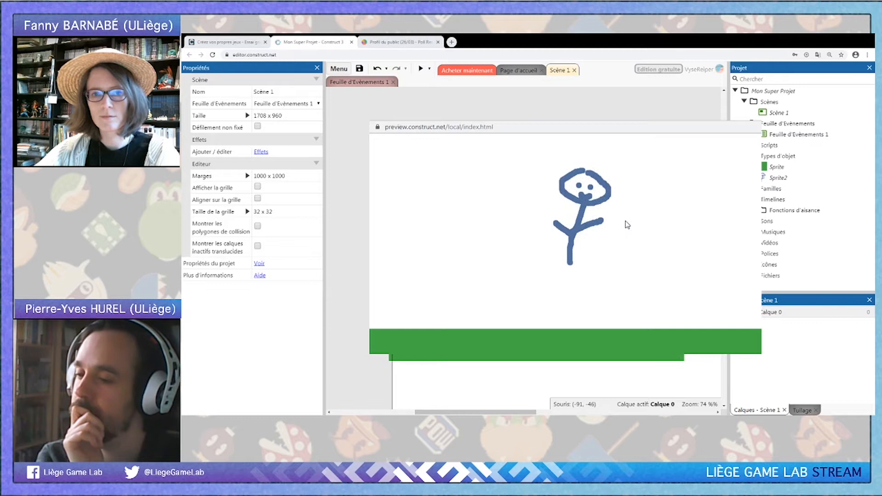
{"action": "key", "text": "Left"}
{"action": "key", "text": "Up"}
{"action": "key", "text": "Right"}
{"action": "key", "text": "Up"}
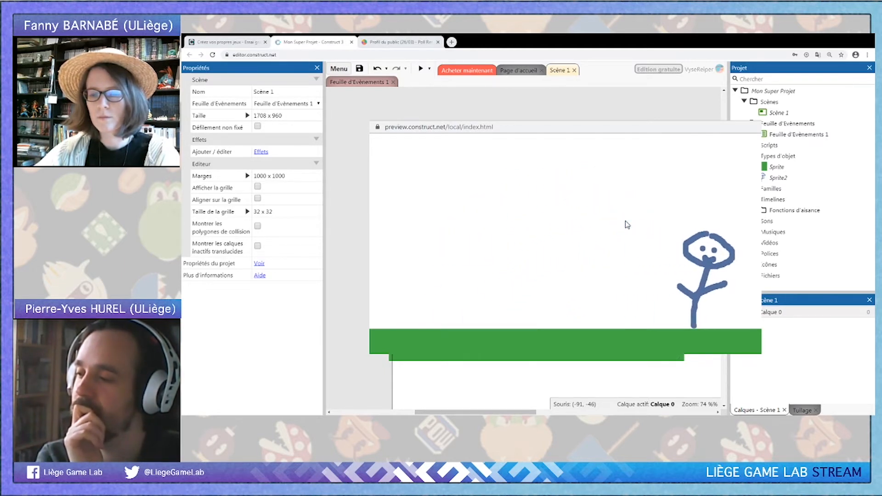
{"action": "key", "text": "Left"}
{"action": "key", "text": "Up"}
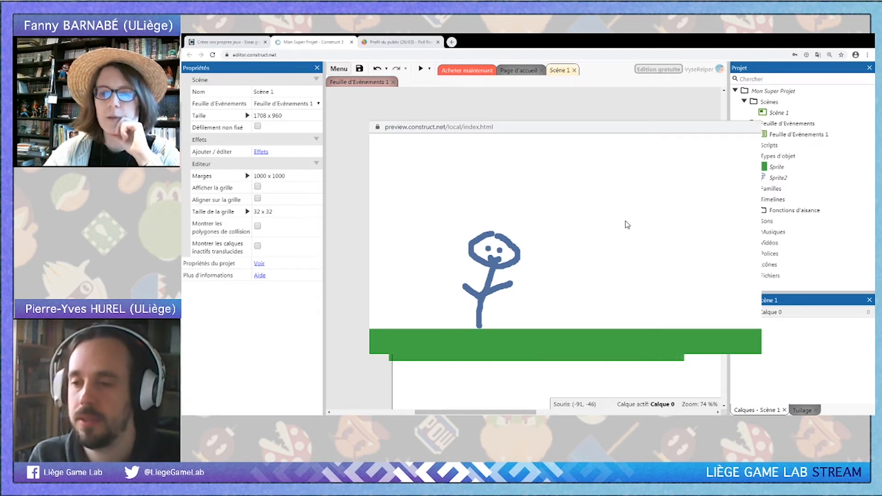
{"action": "key", "text": "Right"}
{"action": "key", "text": "Up"}
{"action": "key", "text": "Left"}
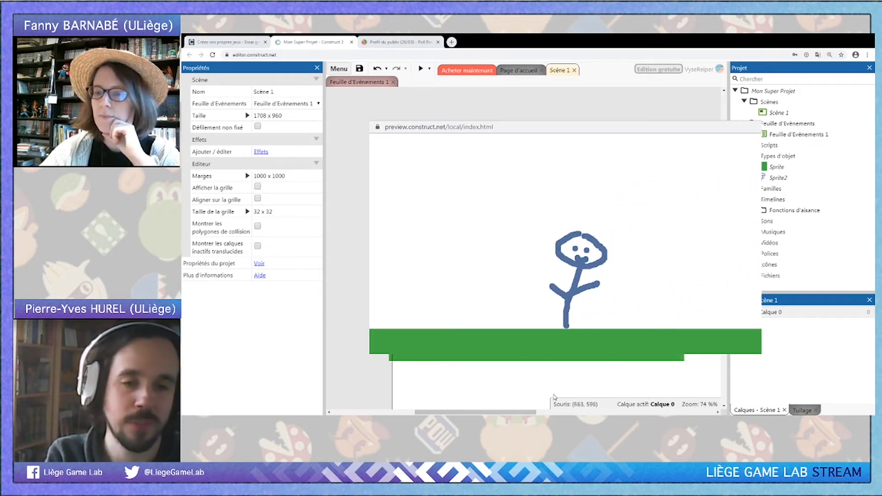
{"action": "left_click", "coordinate": [416, 358]}
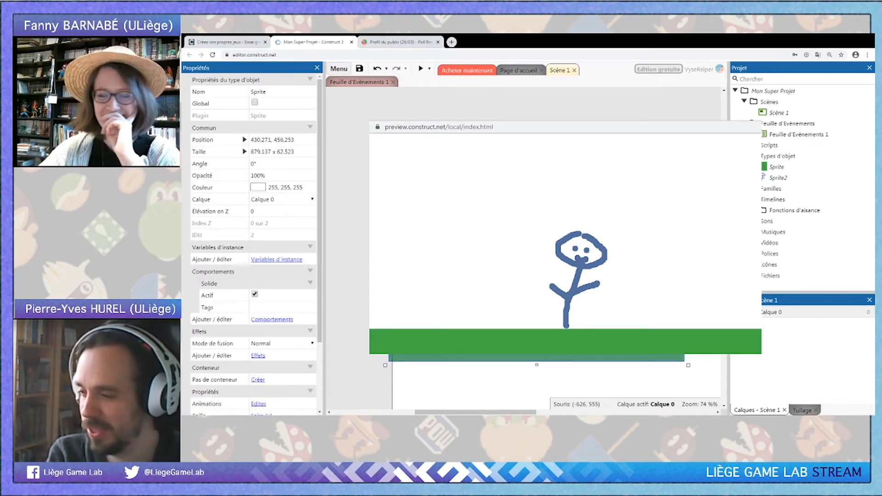
{"action": "key", "text": "alt+F4"}
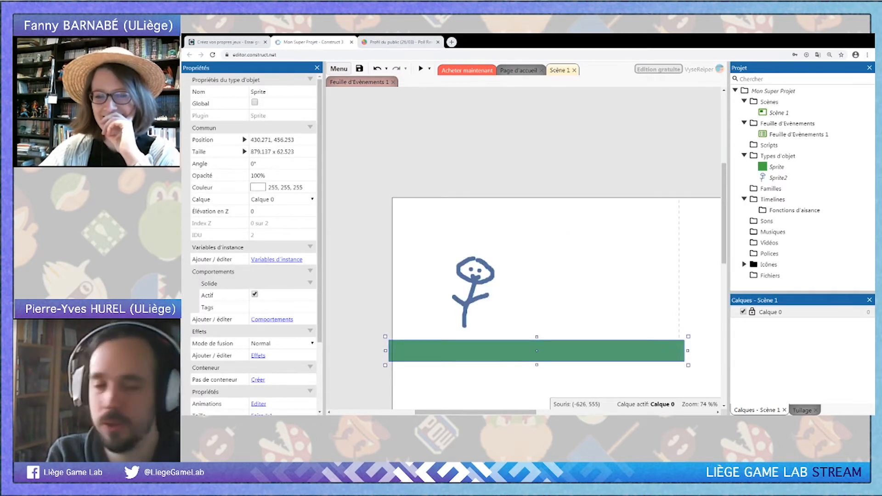
{"action": "left_click", "coordinate": [371, 252]}
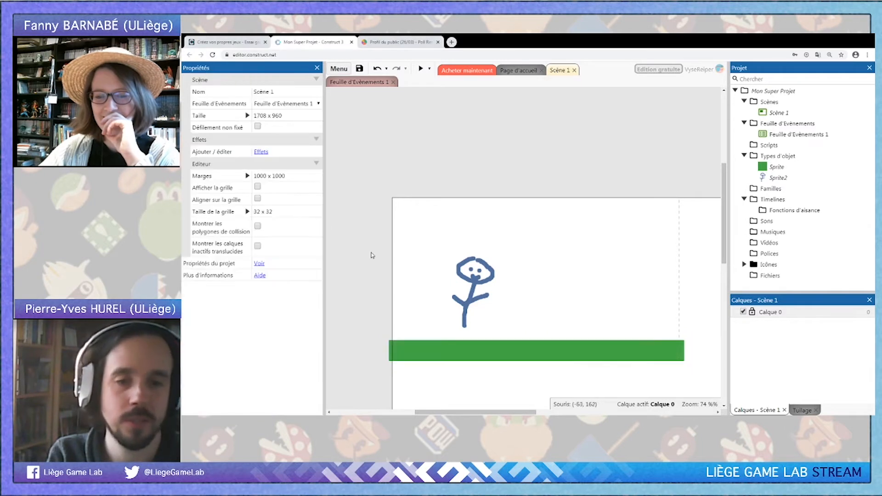
Shorten the green floor from its right end to about 418 wide, keeping its left end in place
{"action": "left_click", "coordinate": [534, 361]}
{"action": "left_click_drag", "start_coordinate": [688, 351], "coordinate": [531, 355]}
{"action": "left_click", "coordinate": [534, 382]}
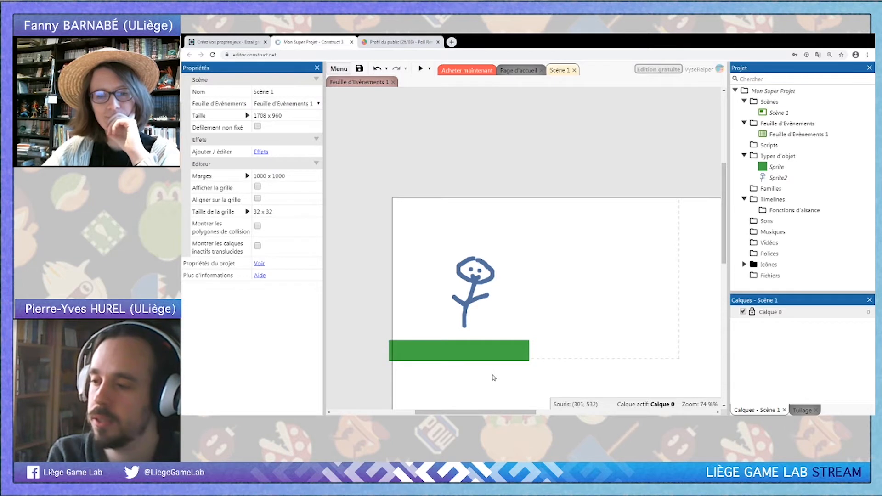
Duplicate the shortened green floor to its right at the same height, leaving a gap between the two platforms
{"action": "left_click", "coordinate": [481, 354]}
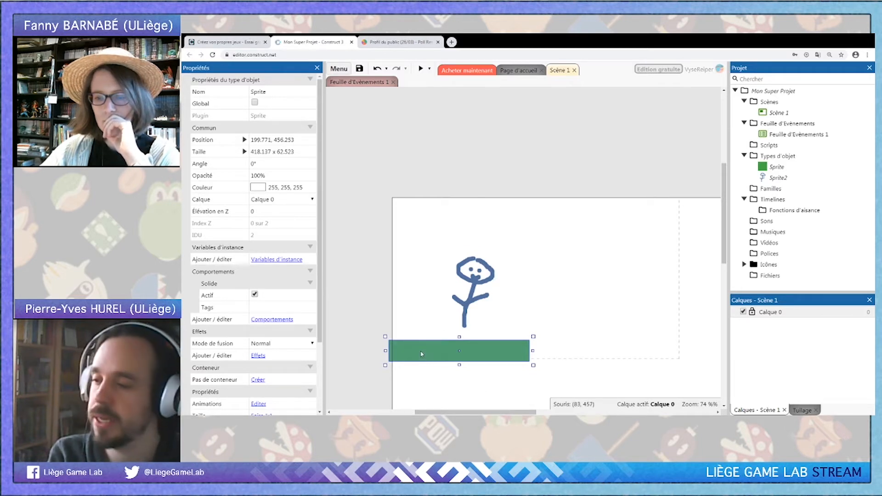
{"action": "left_click_drag", "start_coordinate": [424, 353], "coordinate": [626, 355], "text": "ctrl"}
{"action": "left_click", "coordinate": [616, 315]}
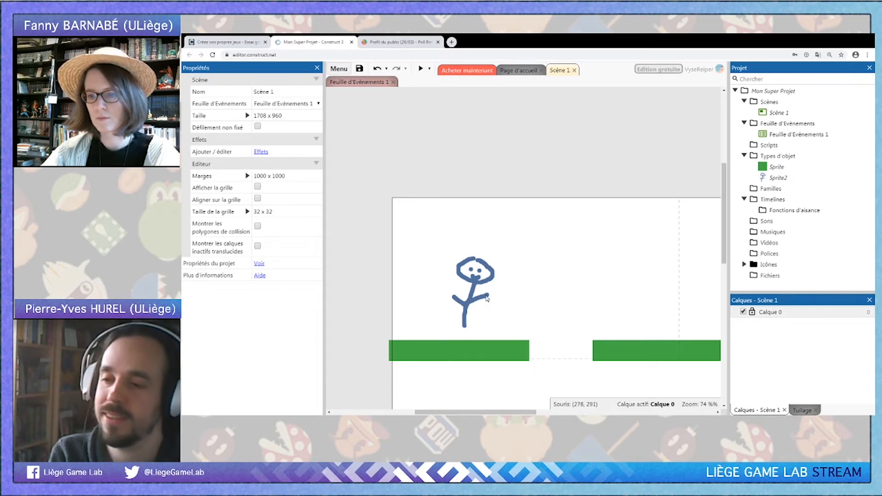
Add the Défiler vers behaviour to the stick figure sprite and close its behaviours list
{"action": "left_click", "coordinate": [479, 289]}
{"action": "left_click", "coordinate": [539, 303]}
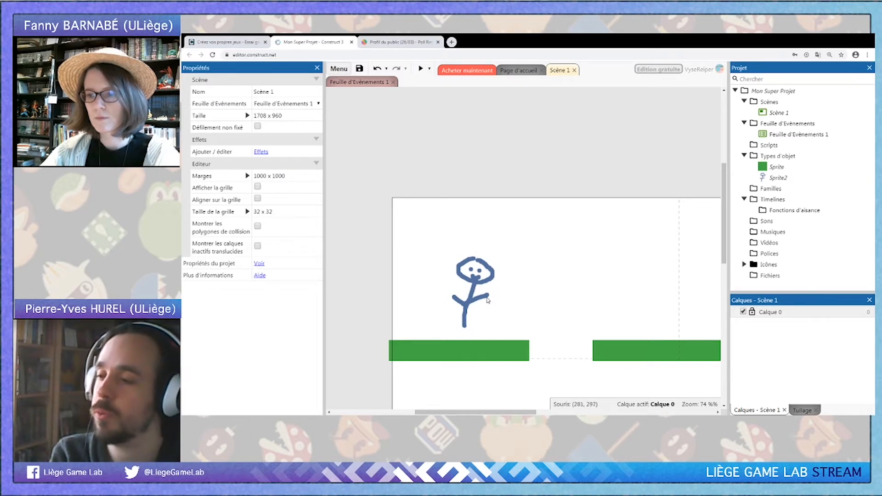
{"action": "left_click", "coordinate": [476, 288]}
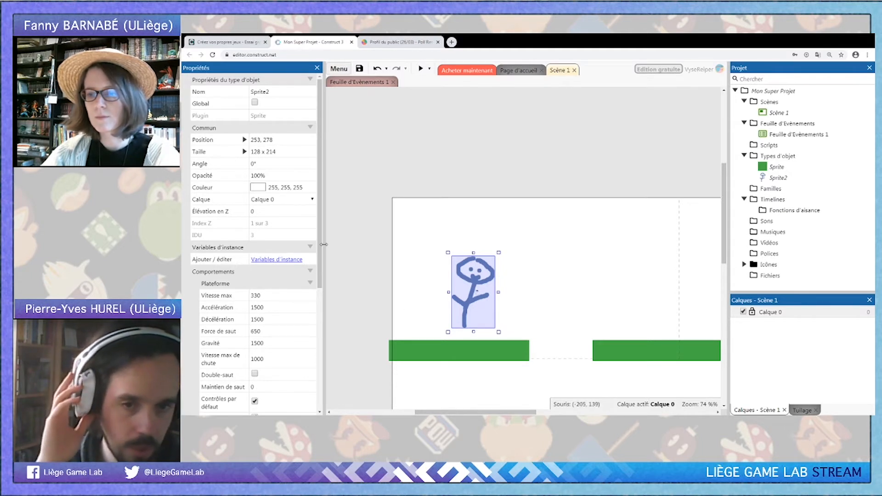
{"action": "left_click_drag", "start_coordinate": [320, 247], "coordinate": [329, 355]}
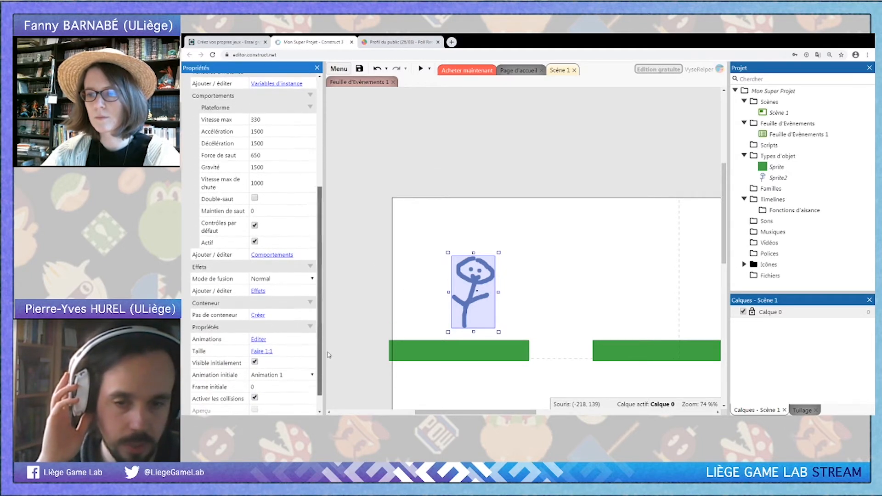
{"action": "left_click", "coordinate": [272, 256]}
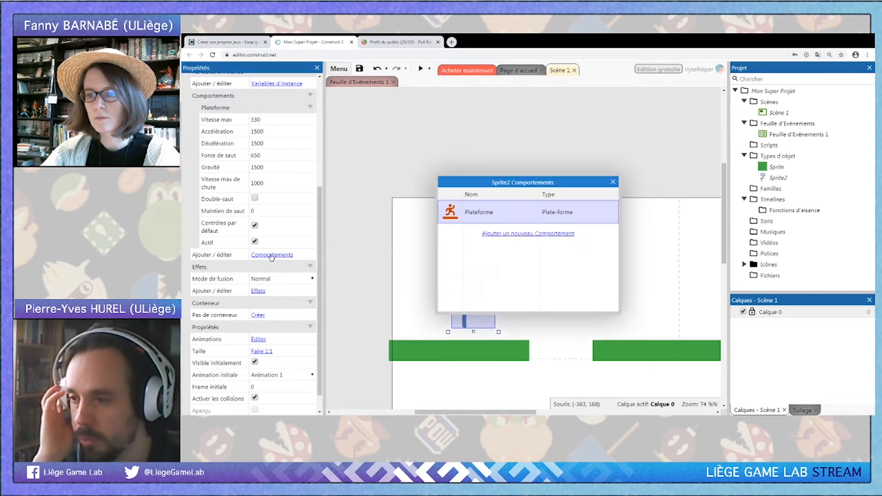
{"action": "left_click", "coordinate": [519, 235]}
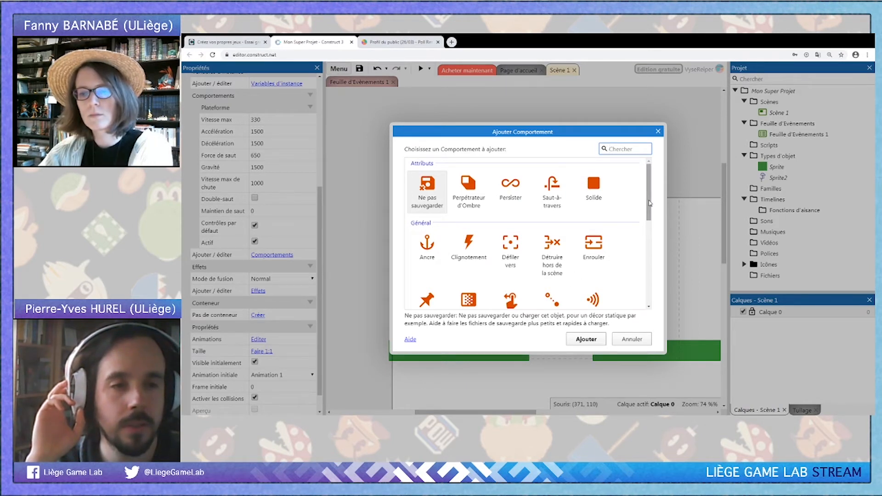
{"action": "left_click", "coordinate": [512, 266]}
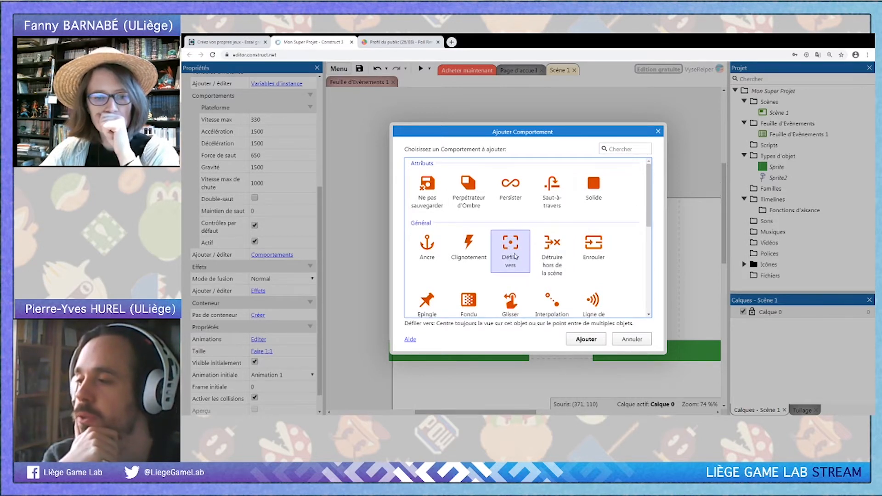
{"action": "left_click", "coordinate": [585, 338]}
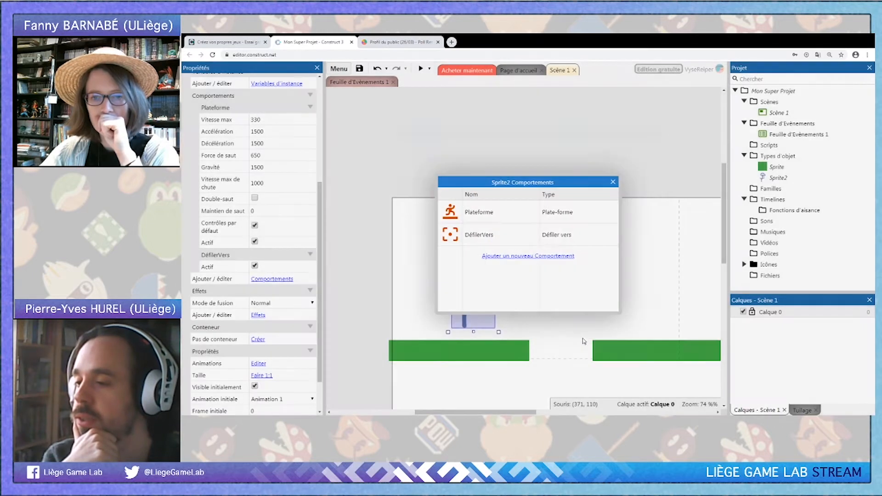
{"action": "left_click", "coordinate": [613, 182]}
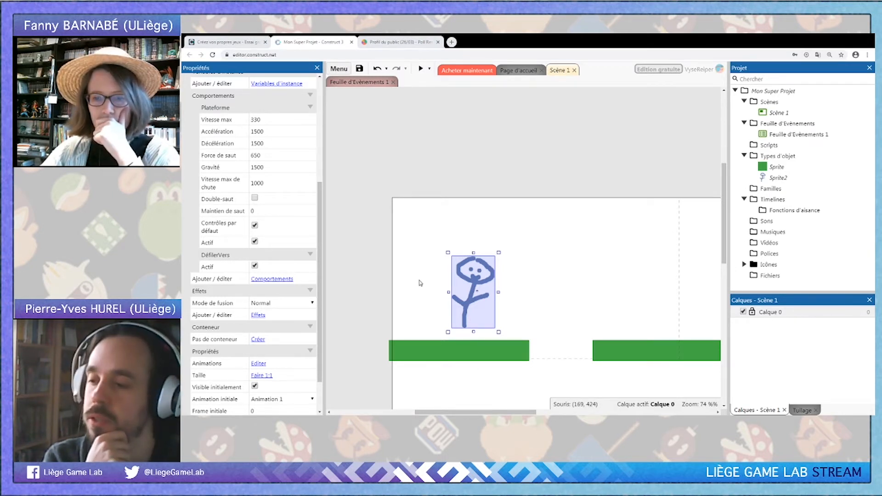
Preview the scene to test the camera following the stick figure across and into the gap, and close the preview
{"action": "key", "text": "alt+Tab"}
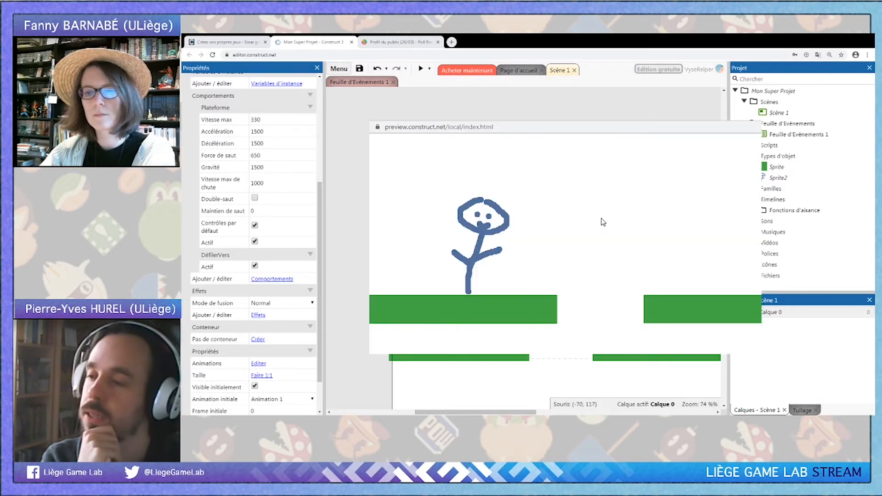
{"action": "key", "text": "Up"}
{"action": "key", "text": "Left"}
{"action": "key", "text": "Right"}
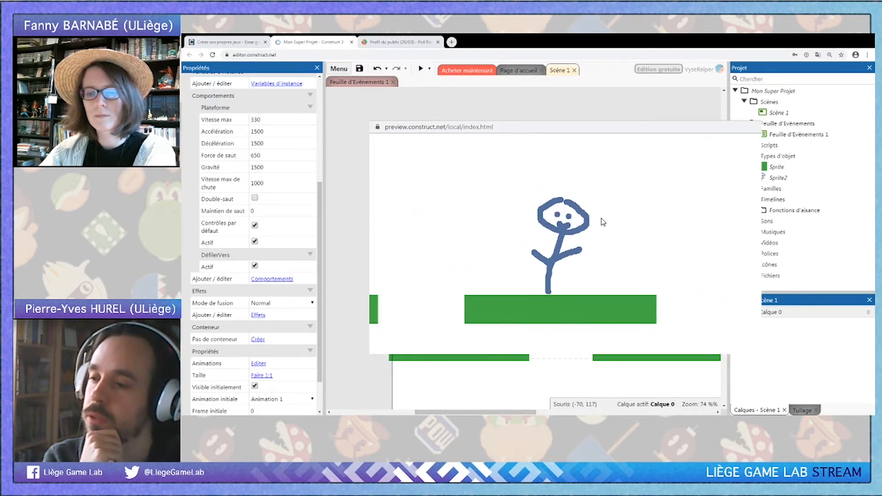
{"action": "key", "text": "Right"}
{"action": "key", "text": "Left"}
{"action": "key", "text": "Up"}
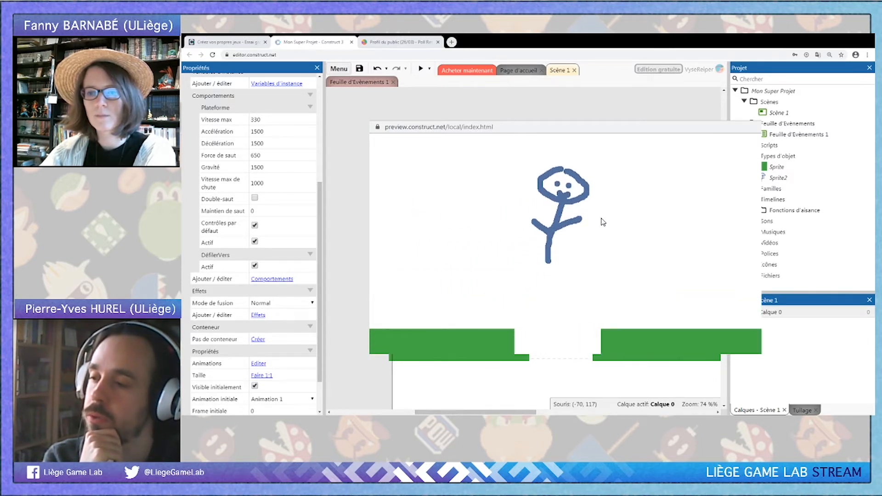
{"action": "key", "text": "Left"}
{"action": "key", "text": "Right"}
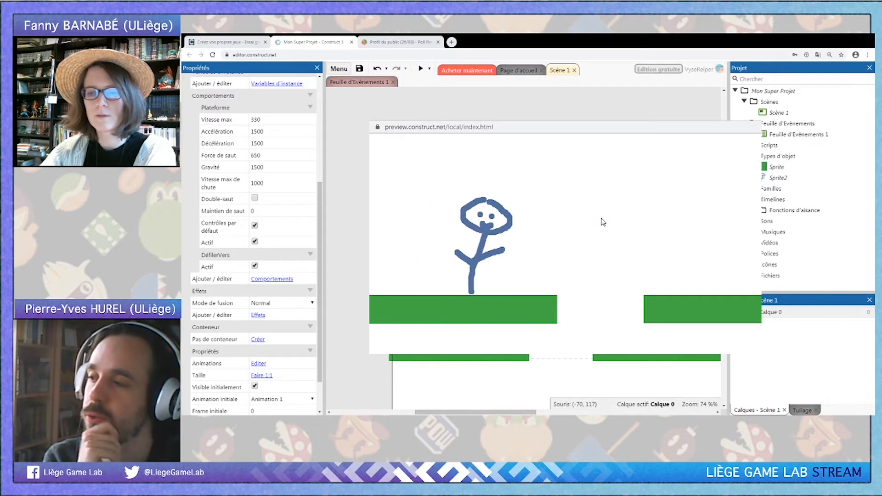
{"action": "key", "text": "Right"}
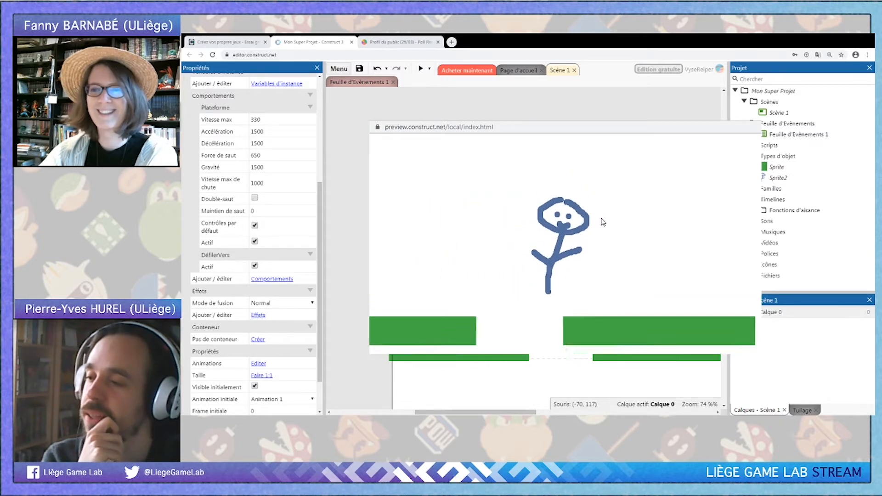
{"action": "key", "text": "Left"}
{"action": "key", "text": "Up"}
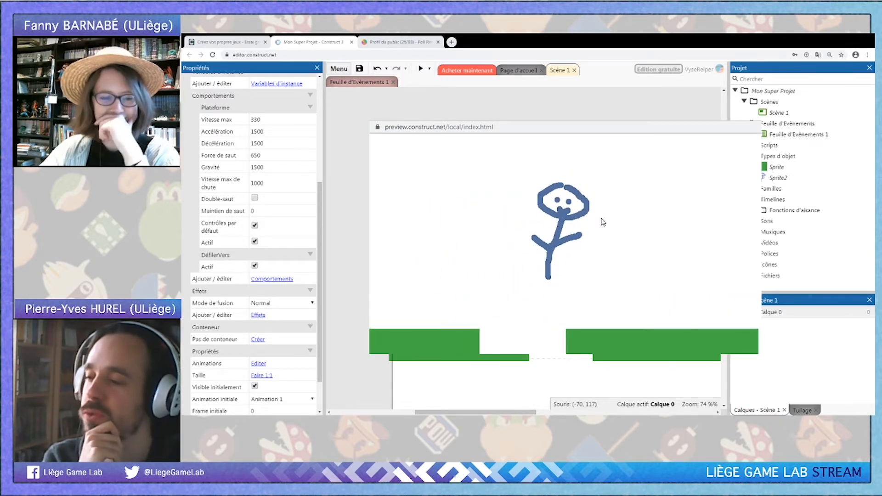
{"action": "key", "text": "Right"}
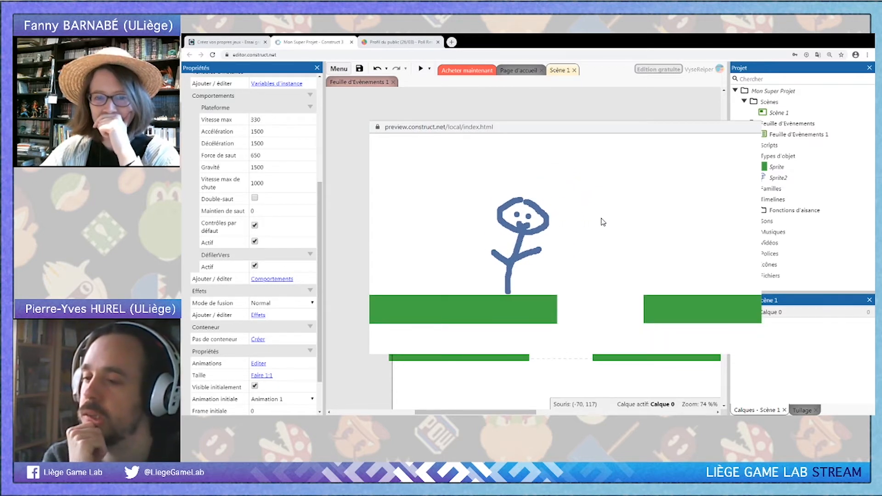
{"action": "key", "text": "Up"}
{"action": "key", "text": "Right"}
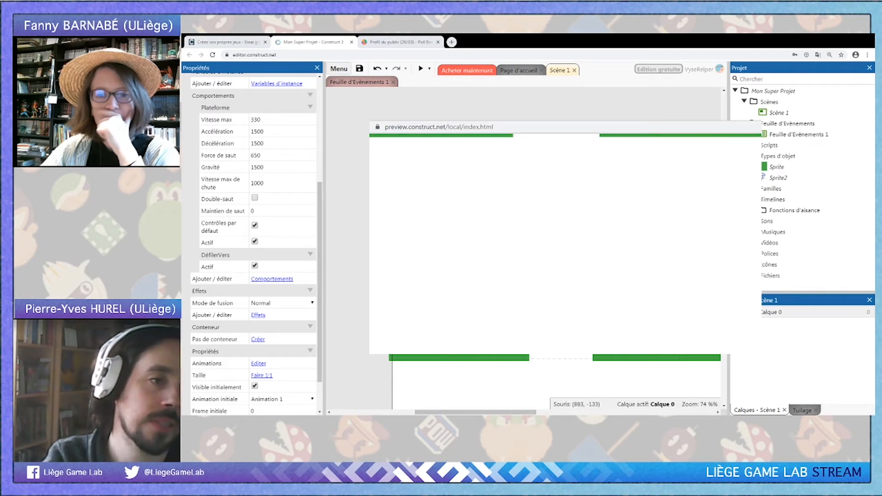
{"action": "key", "text": "alt+F4"}
{"action": "left_click", "coordinate": [829, 329]}
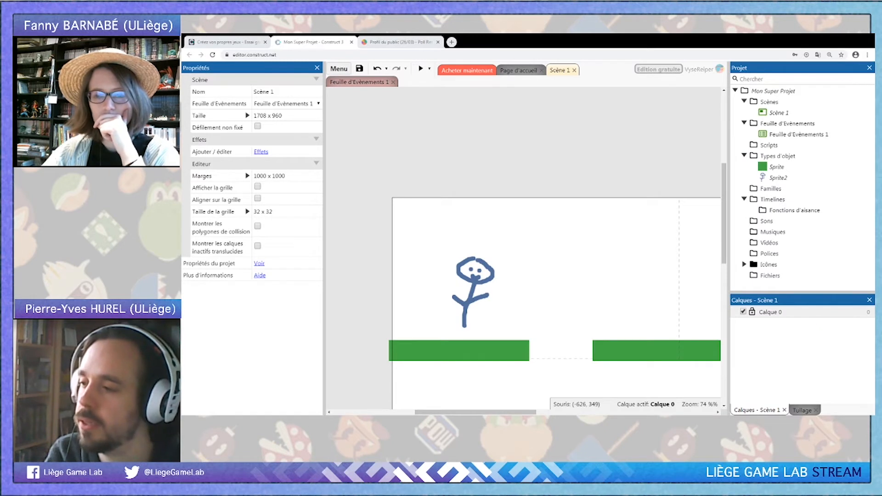
Open Feuille d'Evènements 1 for editing from the project tree
{"action": "left_click", "coordinate": [478, 288]}
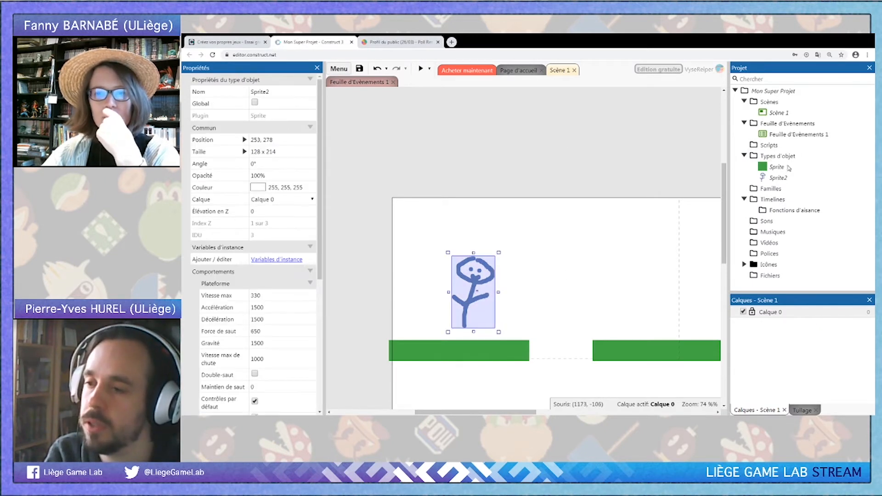
{"action": "left_click", "coordinate": [779, 135]}
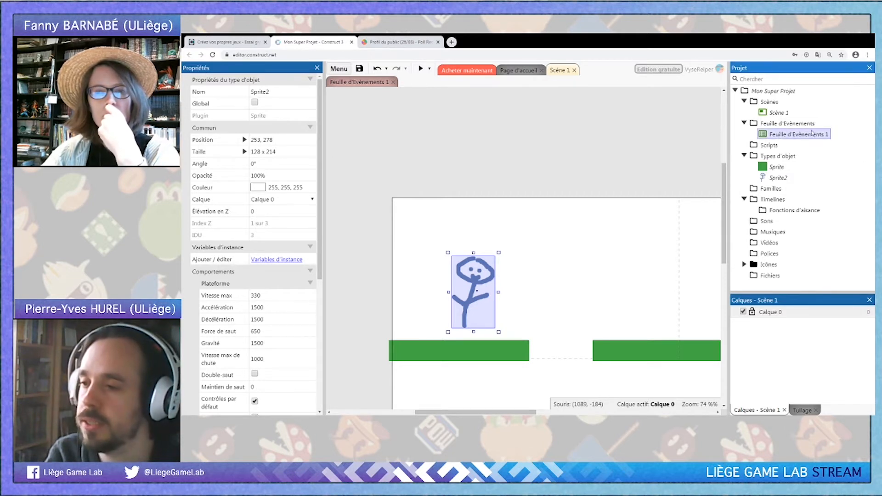
{"action": "double_click", "coordinate": [797, 136]}
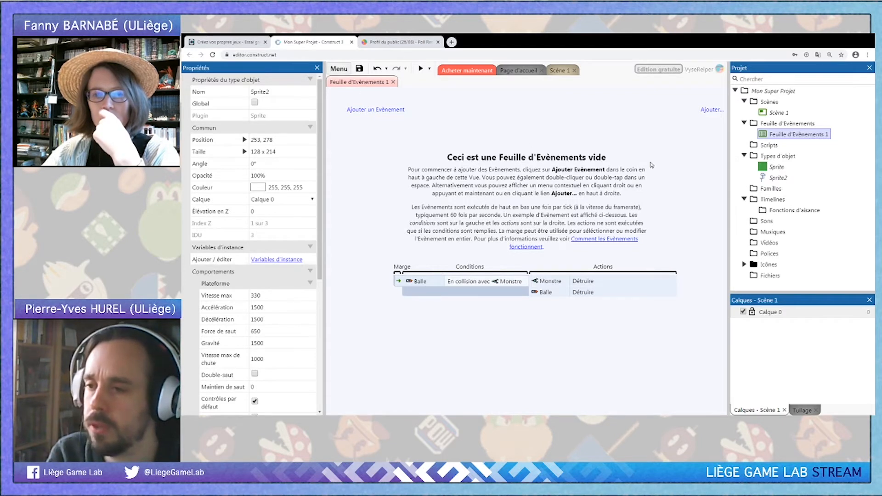
Start a new event for the stick figure (Sprite2) and select the condition "Est à l'extérieur de la scène"
{"action": "left_click", "coordinate": [378, 110]}
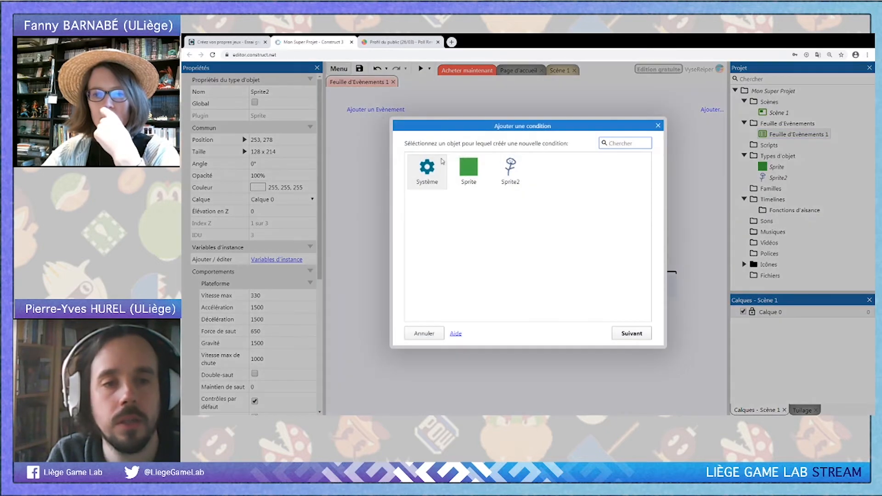
{"action": "left_click", "coordinate": [511, 174]}
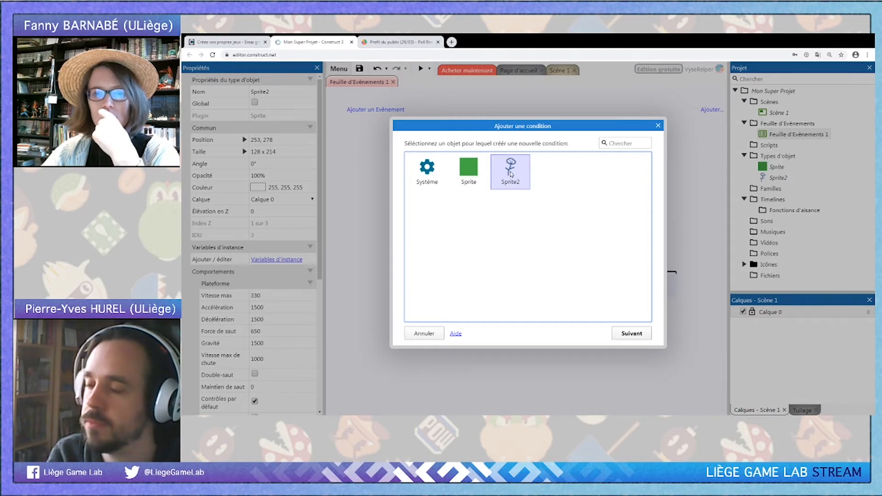
{"action": "double_click", "coordinate": [511, 174]}
{"action": "mouse_move", "coordinate": [649, 193]}
{"action": "left_mouse_down"}
{"action": "mouse_move", "coordinate": [648, 305]}
{"action": "mouse_move", "coordinate": [653, 206]}
{"action": "left_mouse_up"}
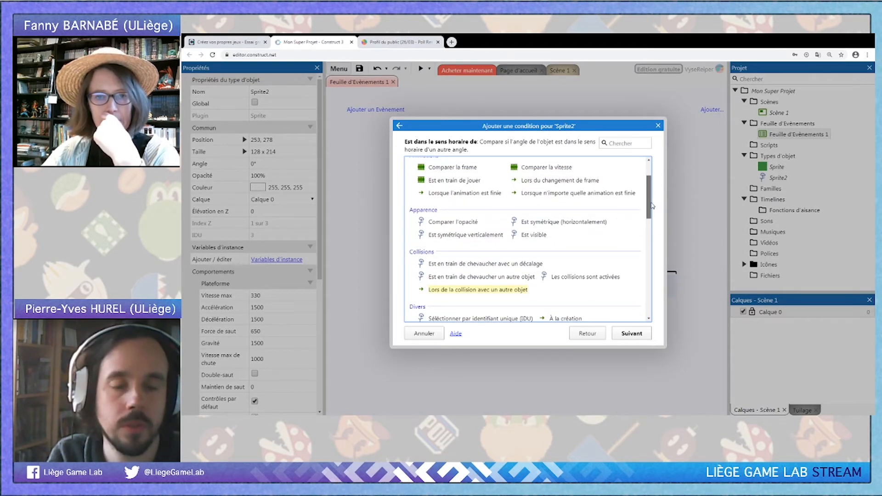
{"action": "scroll", "coordinate": [652, 204], "scroll_direction": "up", "scroll_amount": 1}
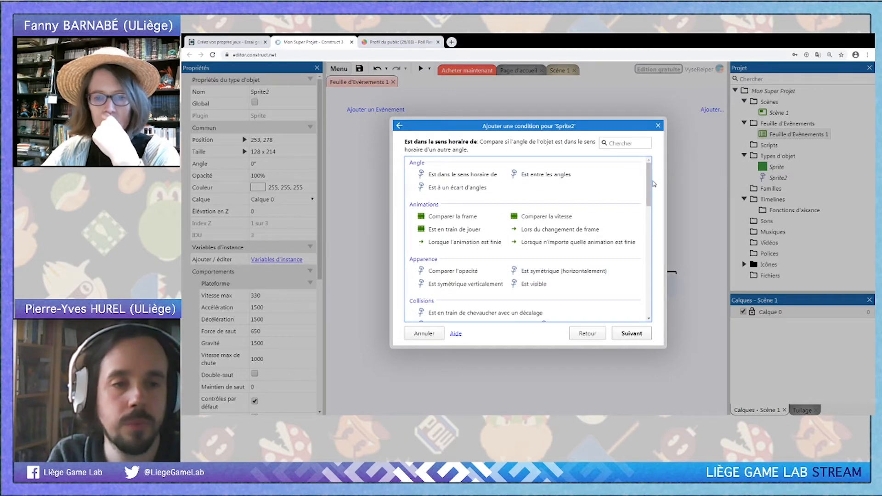
{"action": "left_click_drag", "start_coordinate": [655, 184], "coordinate": [661, 296]}
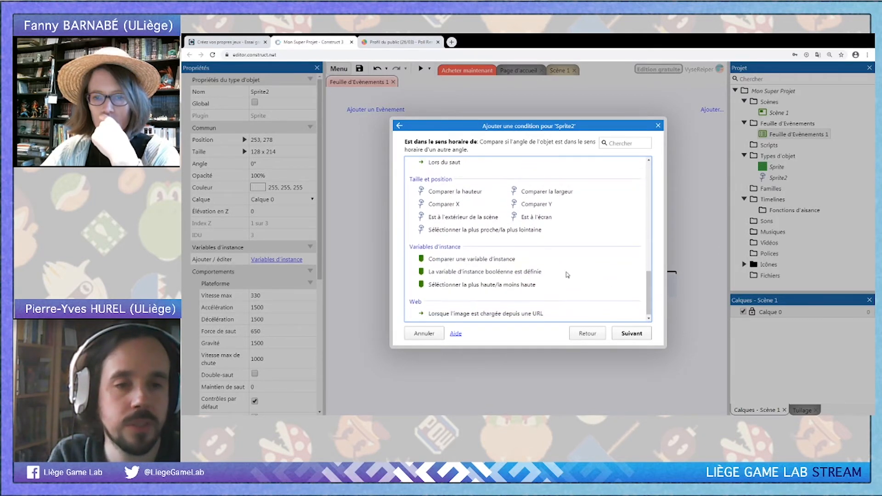
{"action": "left_click", "coordinate": [442, 219]}
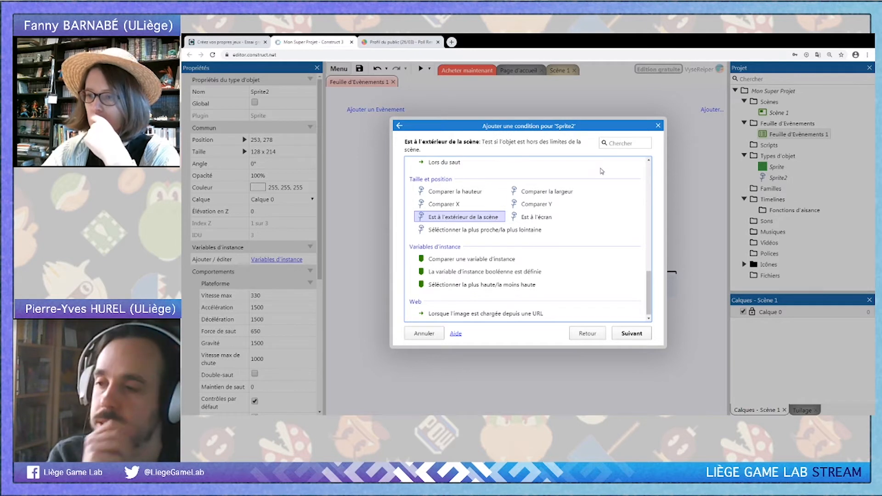
{"action": "left_click", "coordinate": [631, 143]}
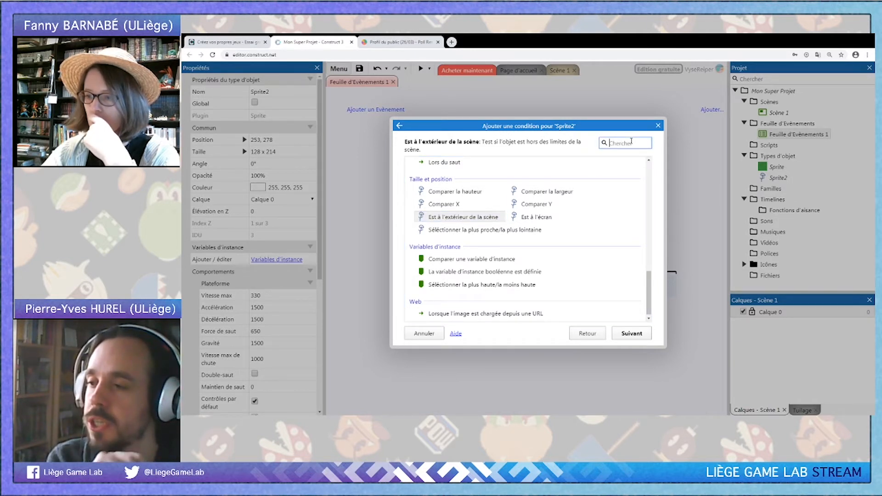
{"action": "type", "text": "est en deh"}
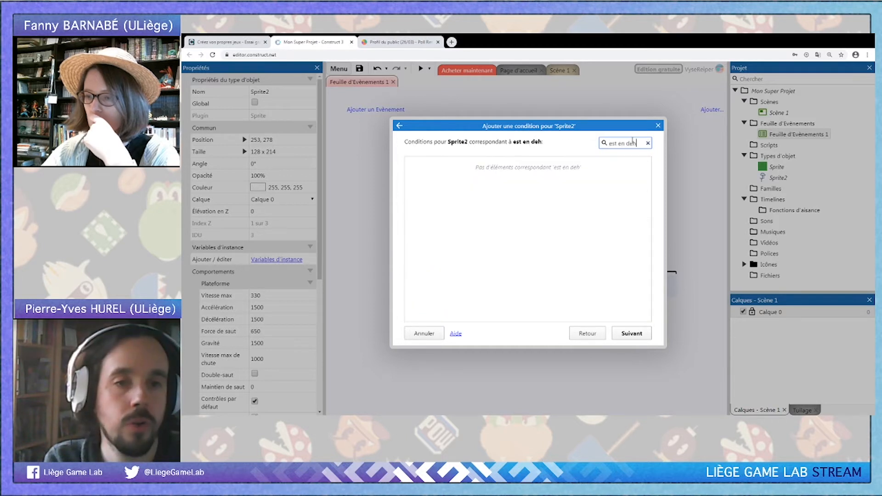
{"action": "key", "text": "BackSpace"}
{"action": "key", "text": "BackSpace"}
{"action": "key", "text": "BackSpace"}
{"action": "key", "text": "BackSpace"}
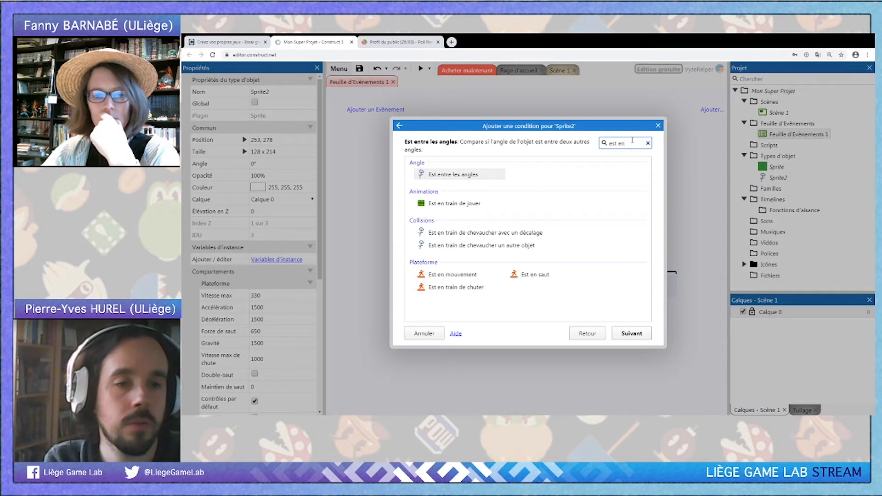
{"action": "key", "text": "BackSpace"}
{"action": "key", "text": "BackSpace"}
{"action": "key", "text": "BackSpace"}
{"action": "key", "text": "BackSpace"}
{"action": "key", "text": "BackSpace"}
{"action": "key", "text": "BackSpace"}
Search the Sprite2 conditions for "scène" and add "Est à l'extérieur de la scène" to the event
{"action": "type", "text": "scène"}
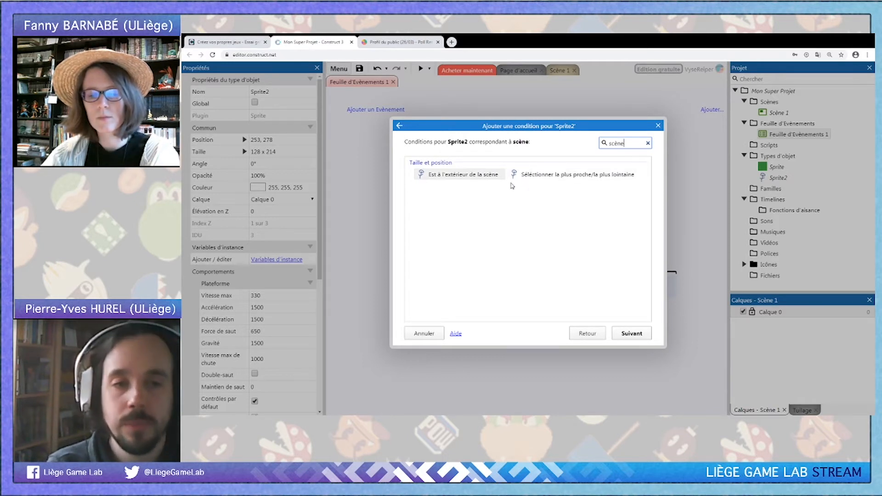
{"action": "left_click", "coordinate": [479, 175]}
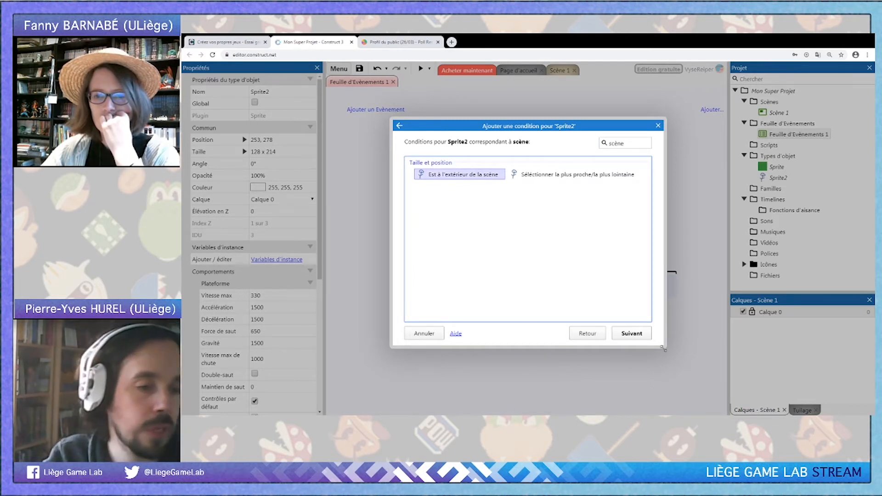
{"action": "left_click", "coordinate": [632, 333]}
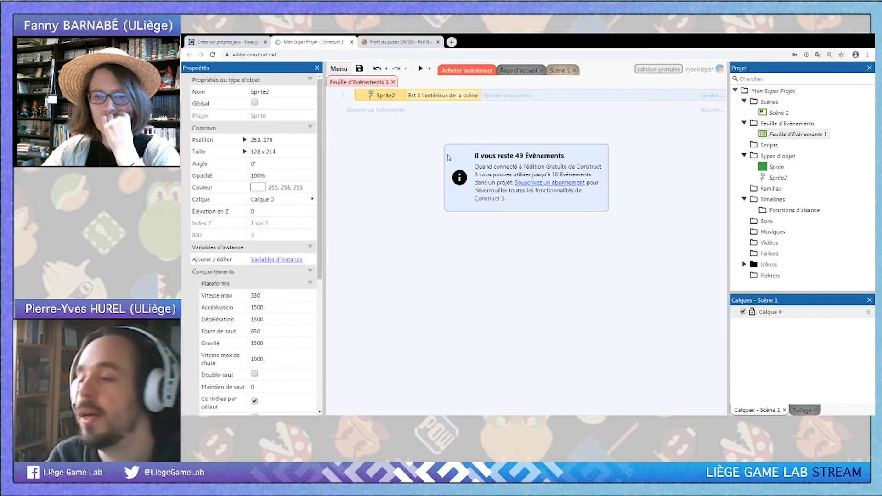
Add the Système action "Redémarrer la scène" to the stick figure's out-of-scene event
{"action": "left_click", "coordinate": [503, 96]}
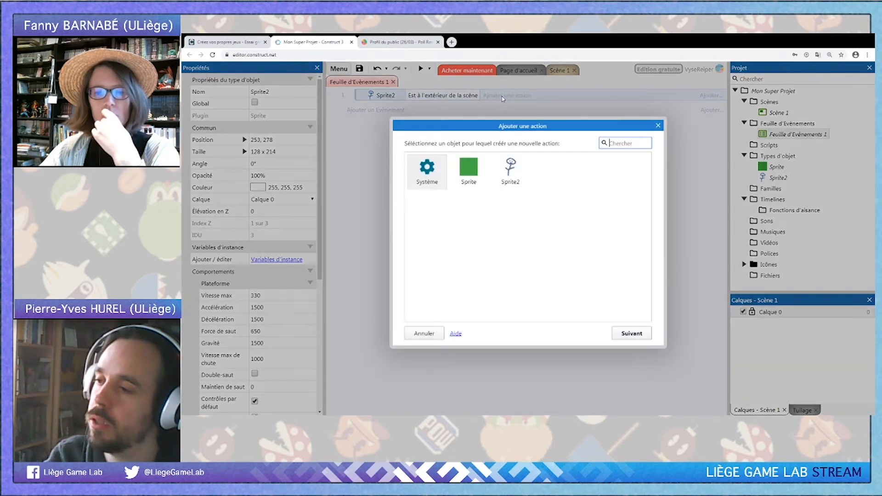
{"action": "double_click", "coordinate": [429, 174]}
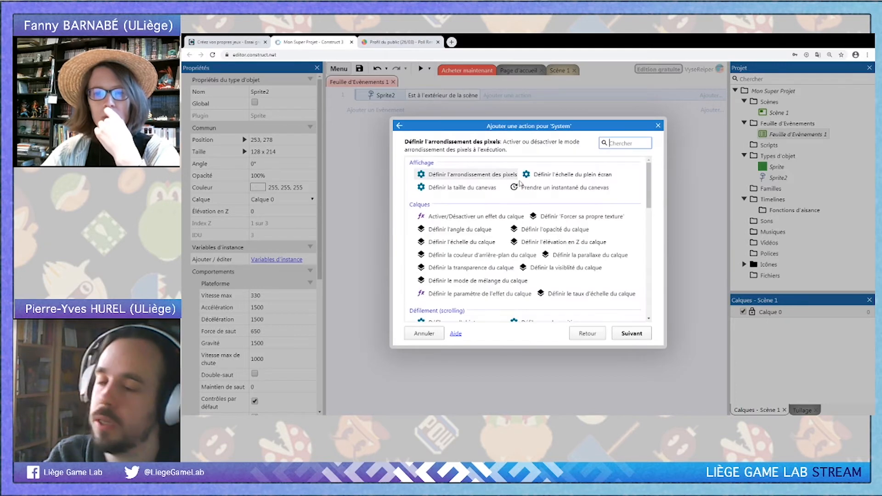
{"action": "left_click_drag", "start_coordinate": [647, 175], "coordinate": [646, 231]}
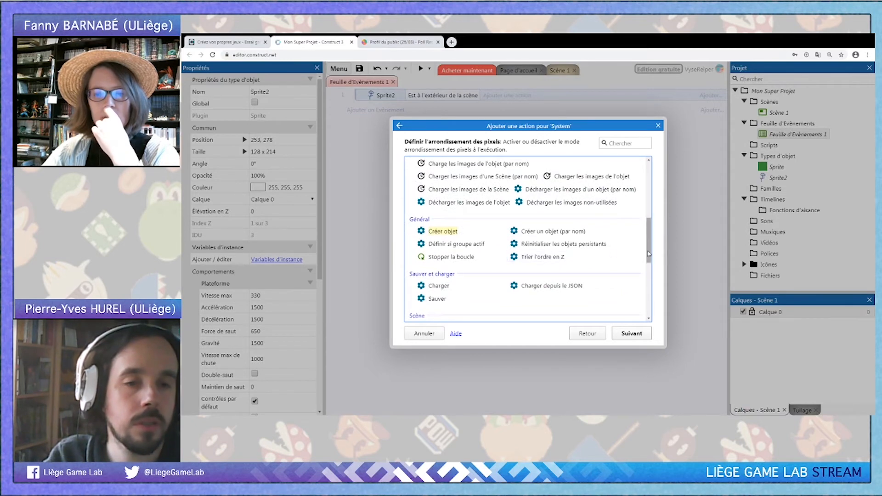
{"action": "scroll", "coordinate": [651, 245], "scroll_direction": "down", "scroll_amount": 1}
{"action": "left_click_drag", "start_coordinate": [651, 246], "coordinate": [649, 293]}
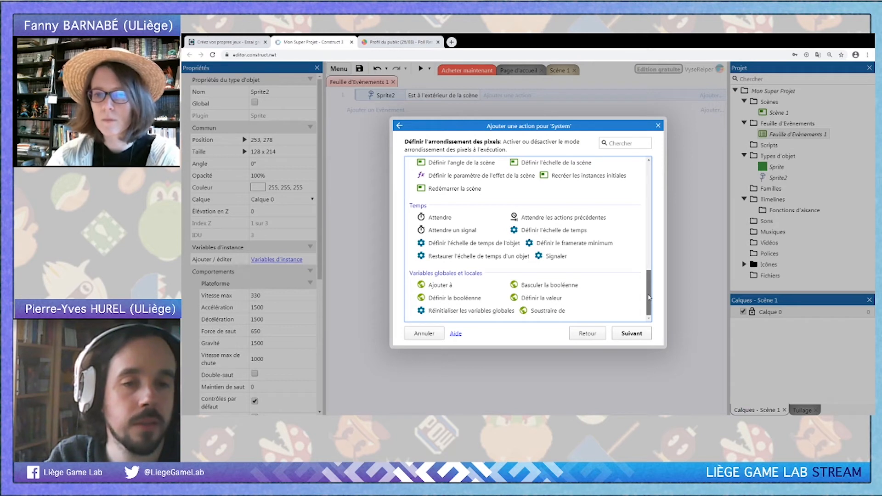
{"action": "left_click_drag", "start_coordinate": [651, 289], "coordinate": [652, 282]}
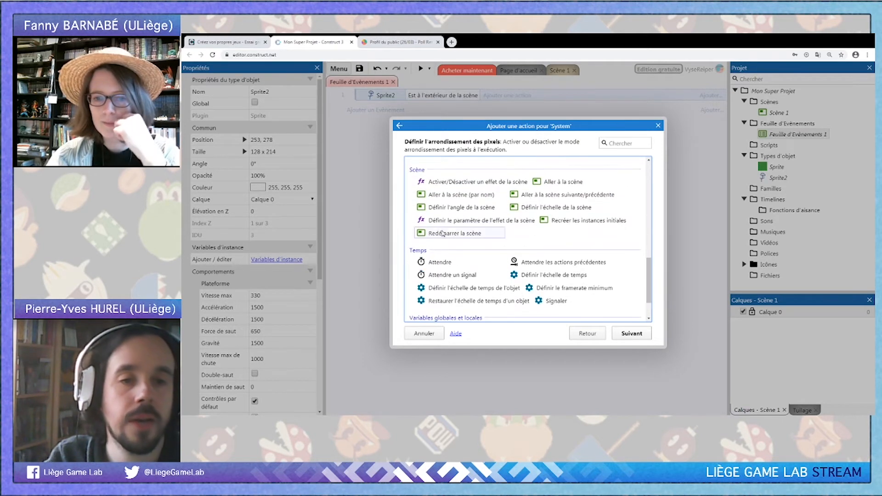
{"action": "left_click", "coordinate": [442, 234]}
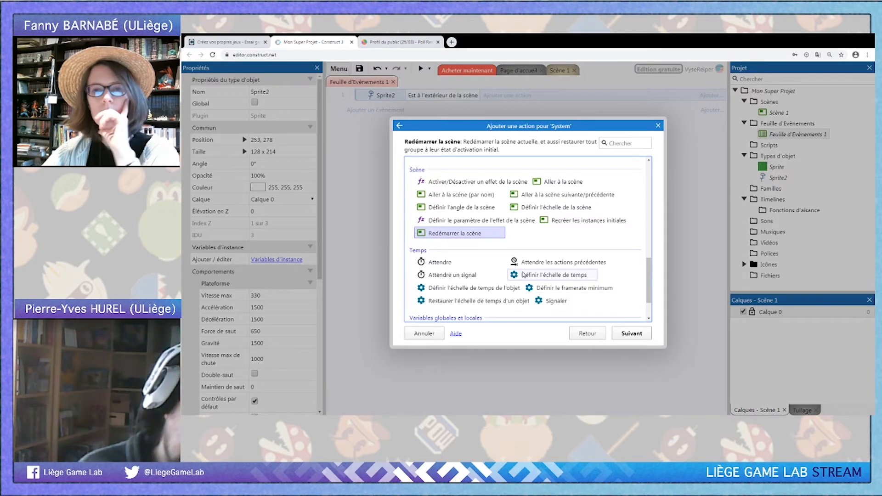
{"action": "left_click", "coordinate": [635, 335]}
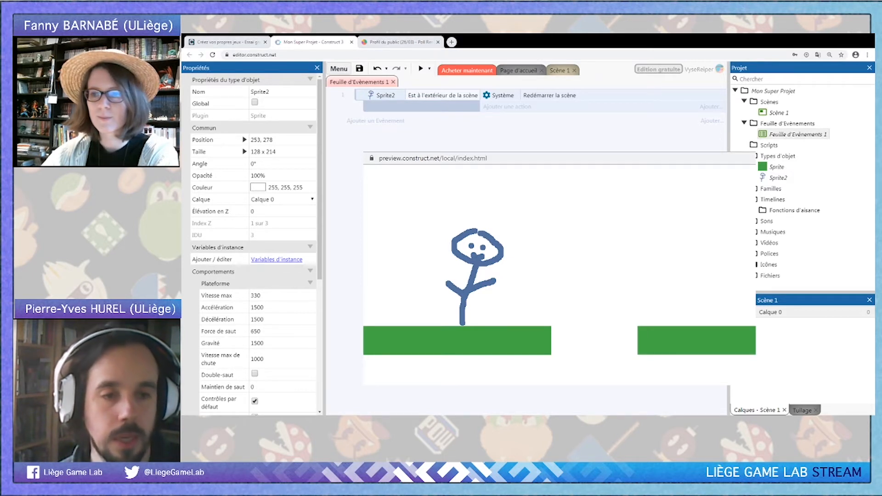
Test the scene restart in the preview by moving and jumping the stick figure around the gap, and return to Scène 1 with the preview closed
{"action": "key", "text": "Right"}
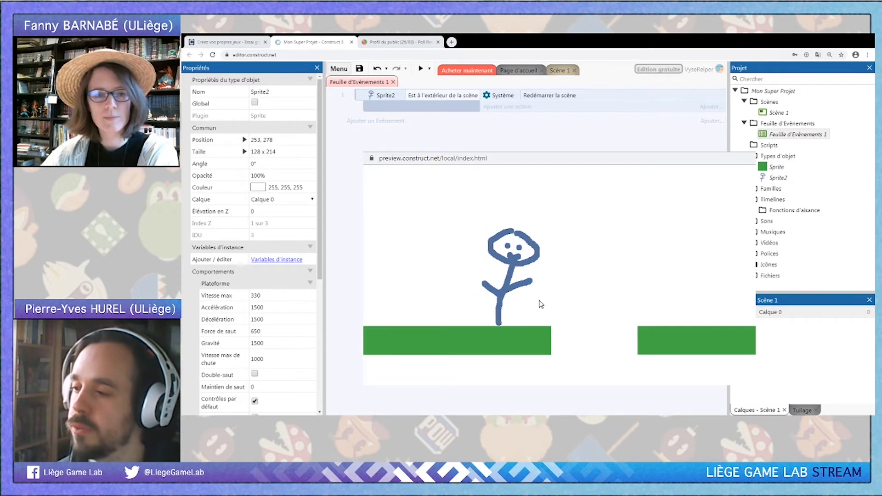
{"action": "key", "text": "Up"}
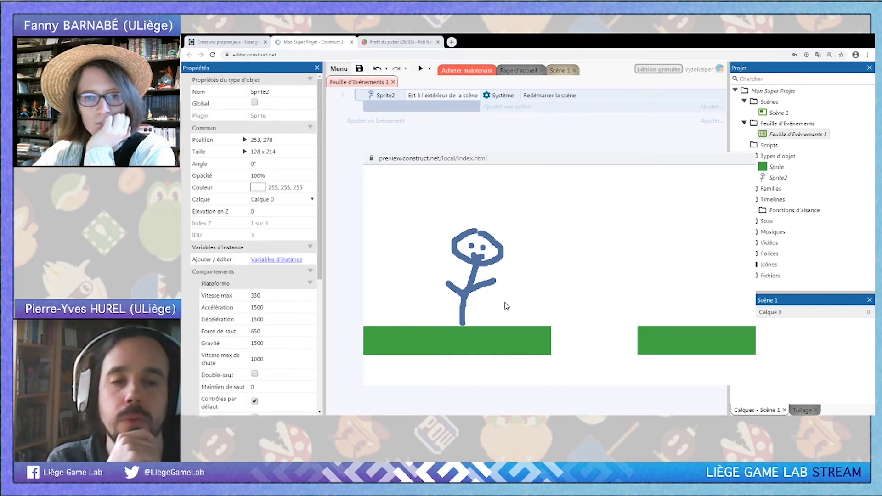
{"action": "key", "text": "Up"}
{"action": "key", "text": "Right"}
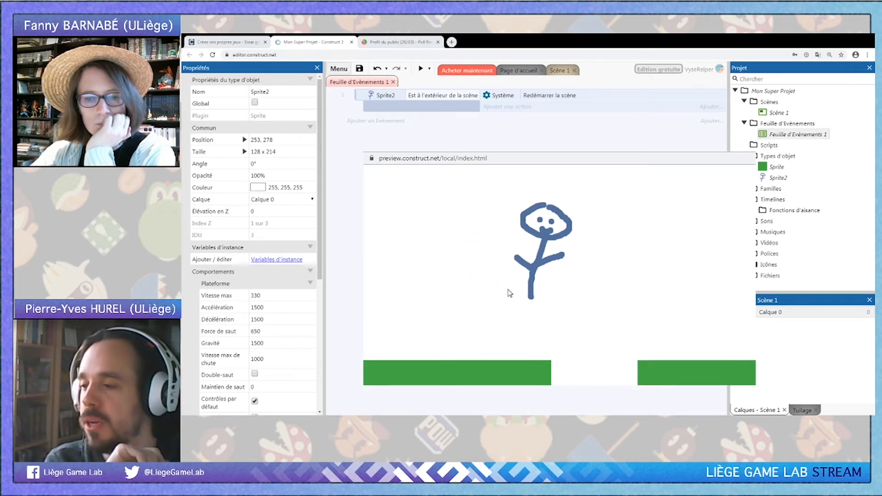
{"action": "key", "text": "Left"}
{"action": "key", "text": "Right"}
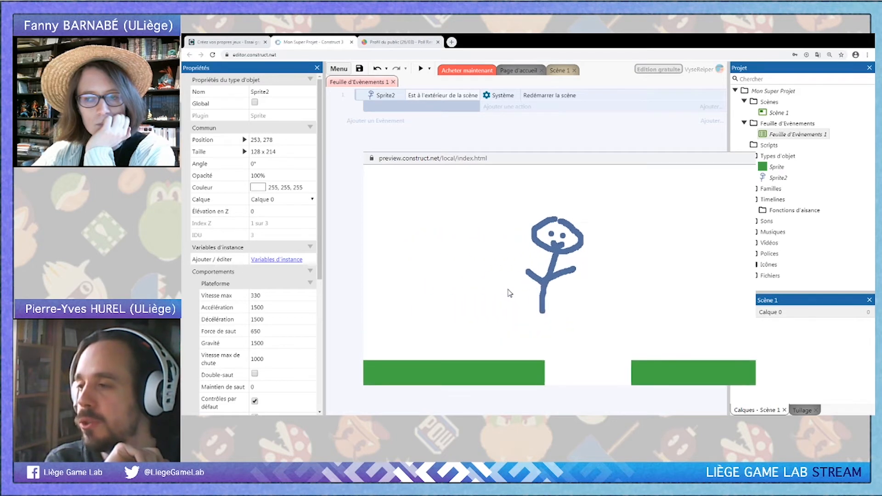
{"action": "key", "text": "Right"}
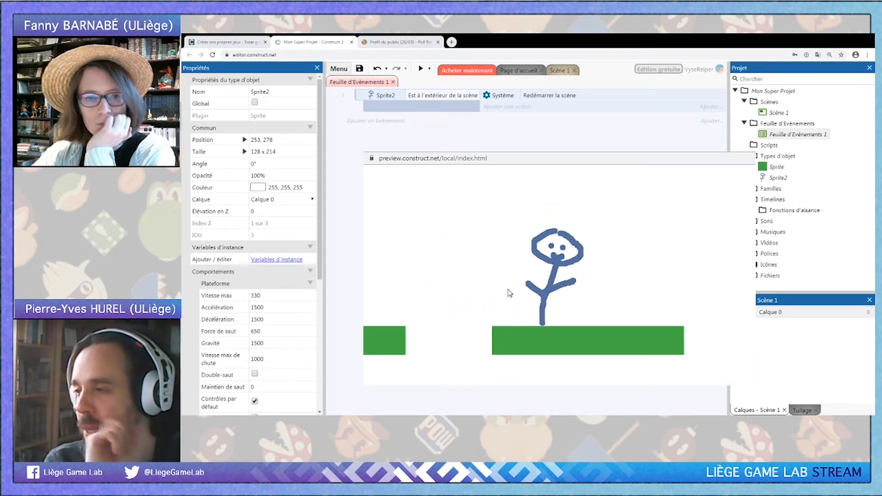
{"action": "key", "text": "Right"}
{"action": "key", "text": "Right"}
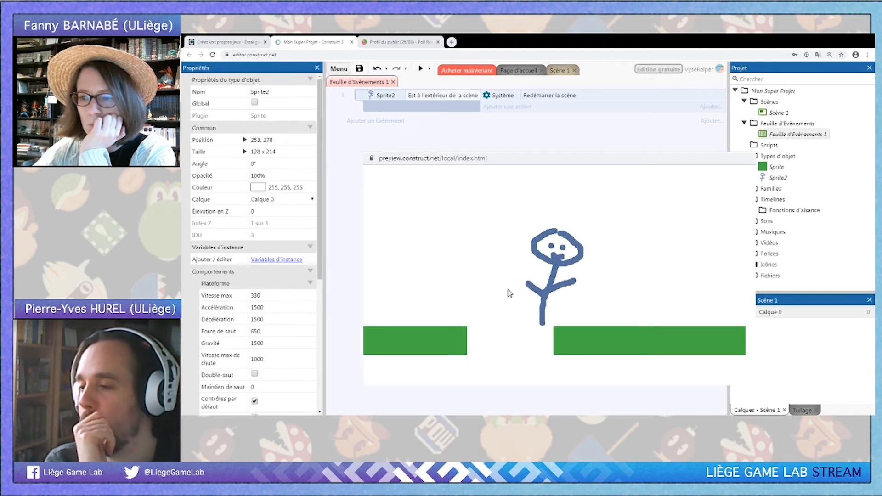
{"action": "key", "text": "Left"}
{"action": "key", "text": "Up"}
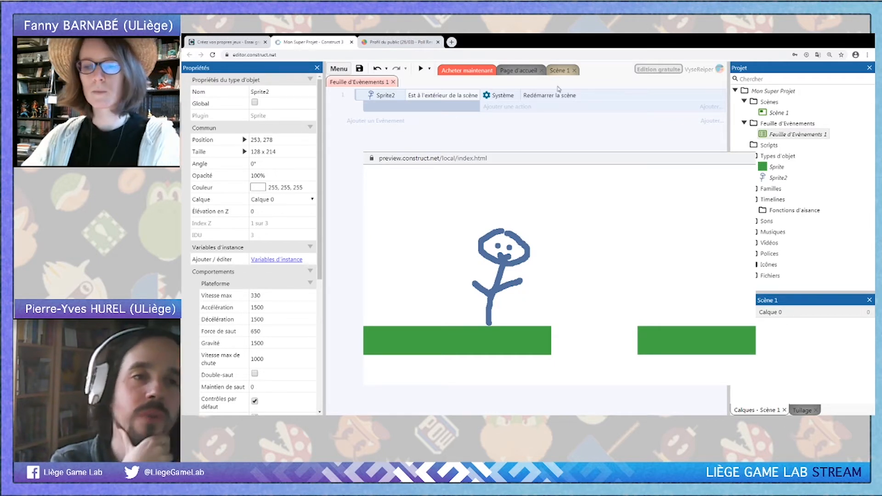
{"action": "double_click", "coordinate": [777, 113]}
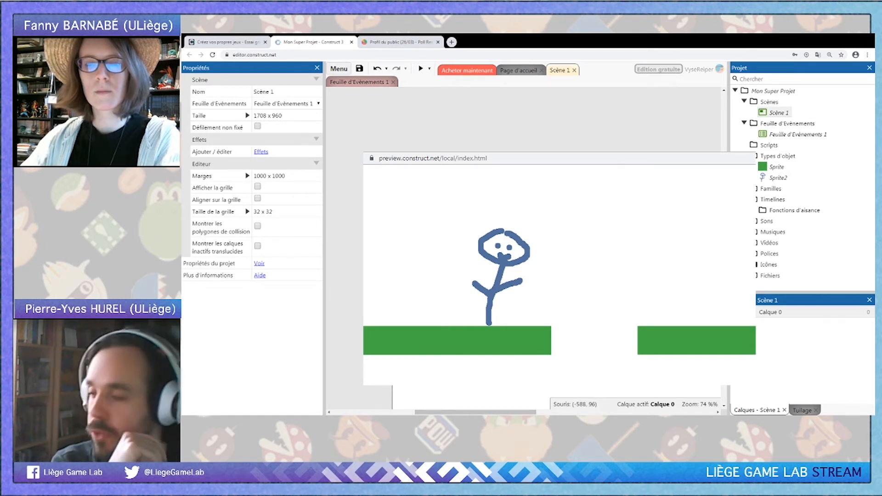
{"action": "key", "text": "alt+F4"}
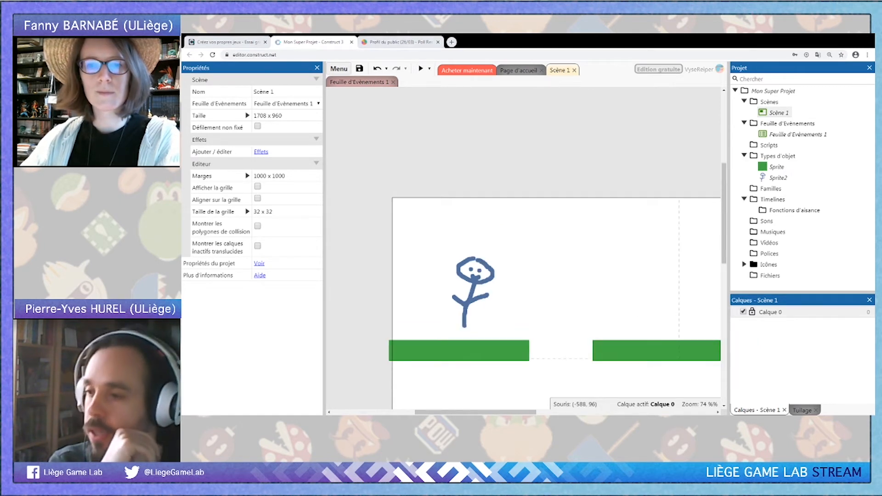
Insert a Clavier object into the project from the Saisie category
{"action": "right_click", "coordinate": [552, 261]}
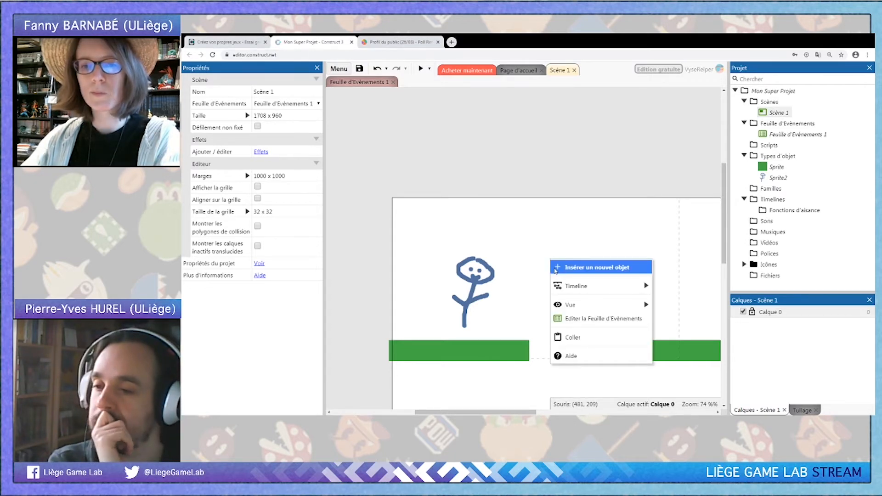
{"action": "left_click", "coordinate": [556, 269]}
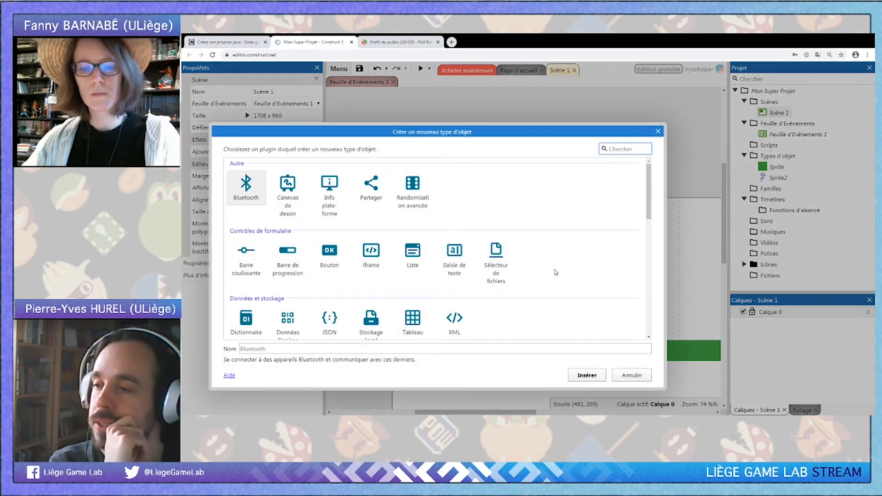
{"action": "left_click_drag", "start_coordinate": [649, 194], "coordinate": [649, 277]}
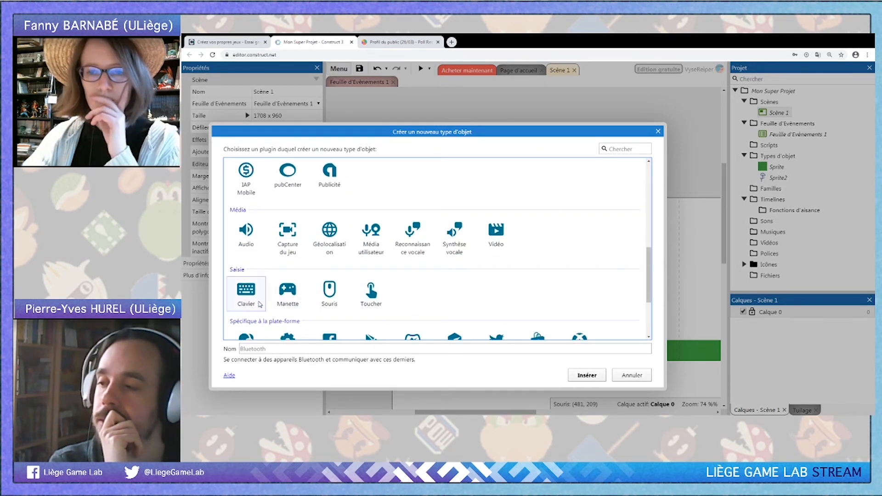
{"action": "left_click", "coordinate": [252, 304]}
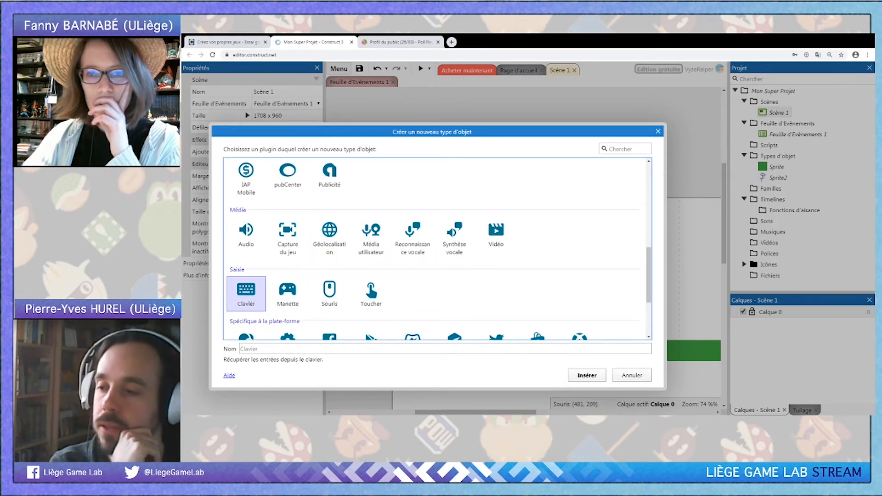
{"action": "left_click", "coordinate": [592, 377]}
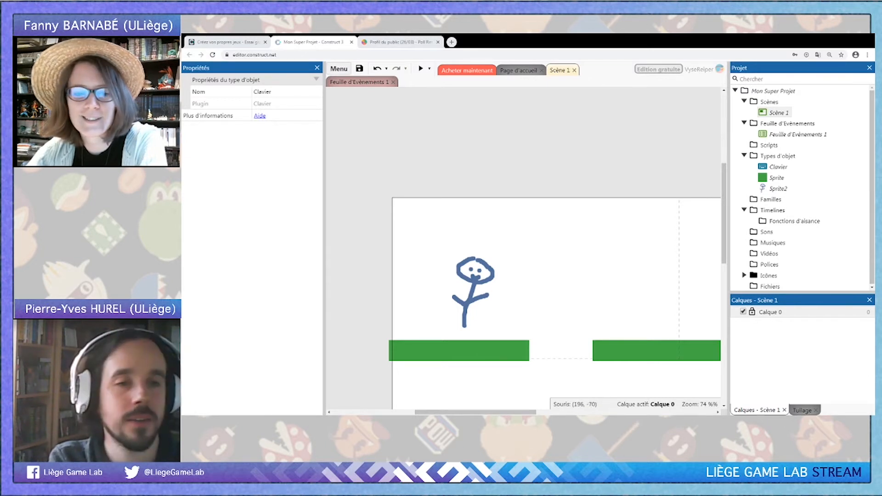
Insert a new Sprite object into Scène 1, placed near the scene's upper edge above the stick figure
{"action": "left_click", "coordinate": [508, 197]}
{"action": "scroll", "coordinate": [513, 209], "scroll_direction": "down", "scroll_amount": 3}
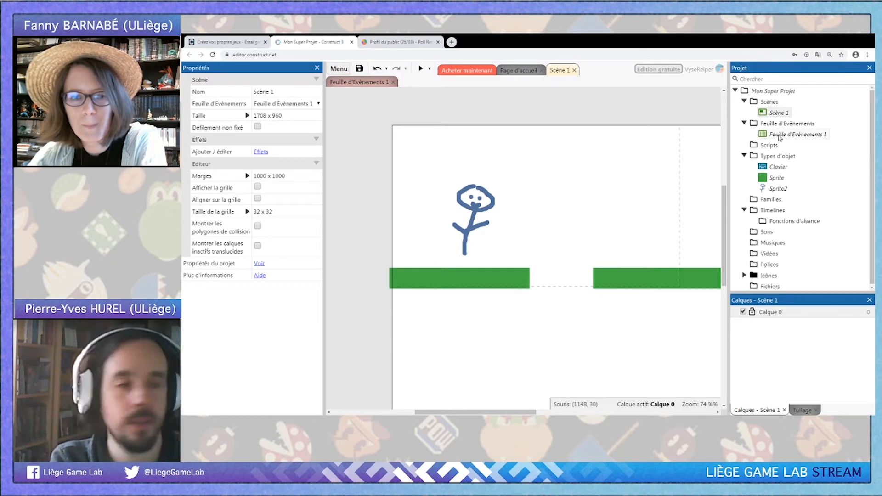
{"action": "right_click", "coordinate": [457, 116]}
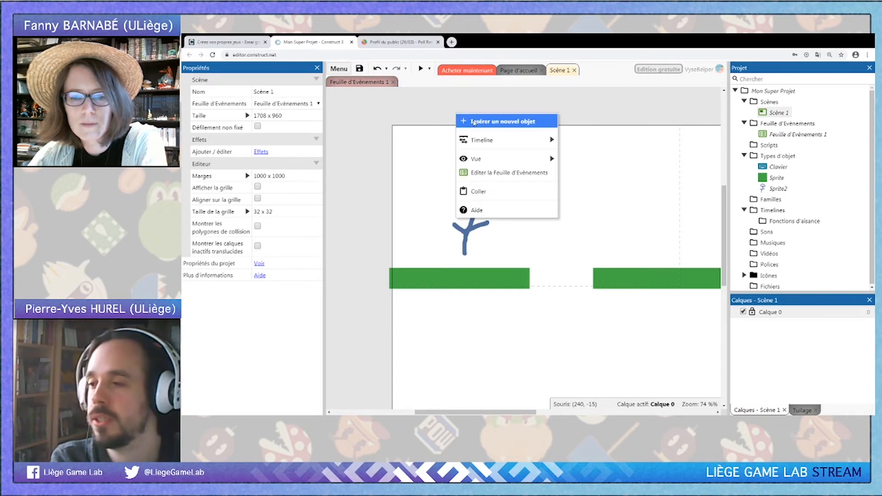
{"action": "left_click", "coordinate": [474, 122]}
{"action": "type", "text": "sprit"}
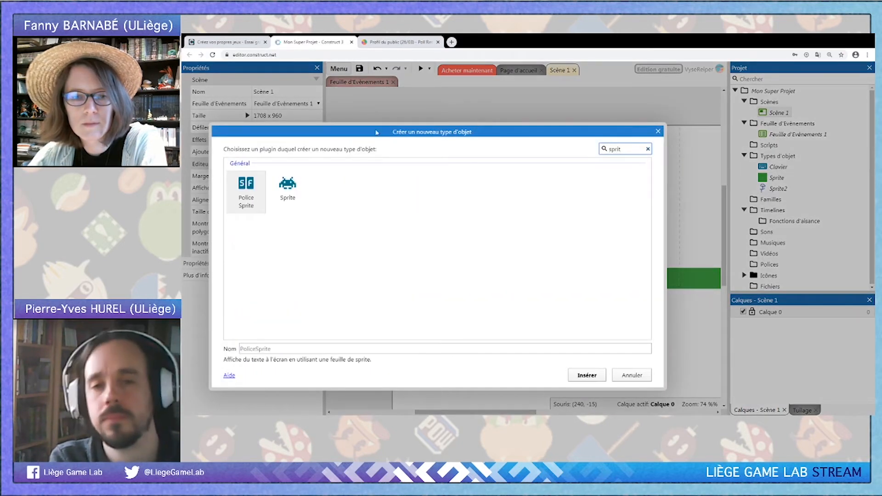
{"action": "double_click", "coordinate": [286, 189]}
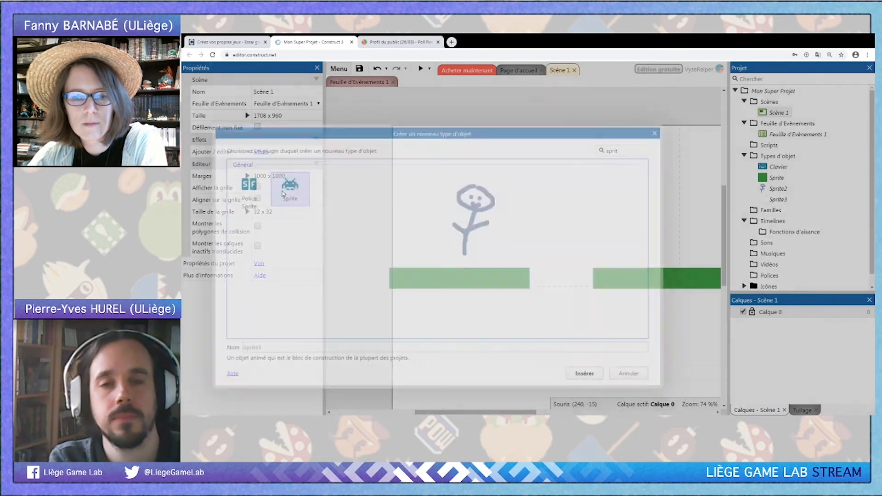
{"action": "left_click", "coordinate": [483, 114]}
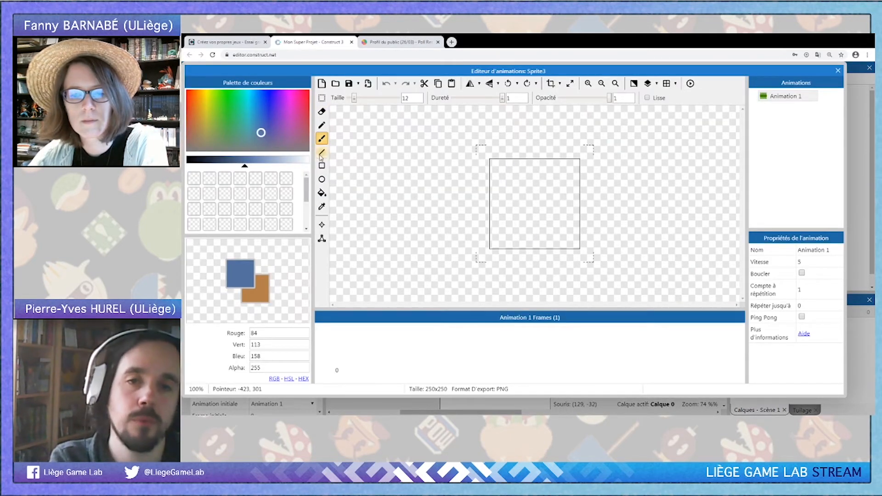
Paint a single red dot at the canvas centre with the size 12 brush, crop the image to it and close the animation editor
{"action": "left_click", "coordinate": [188, 96]}
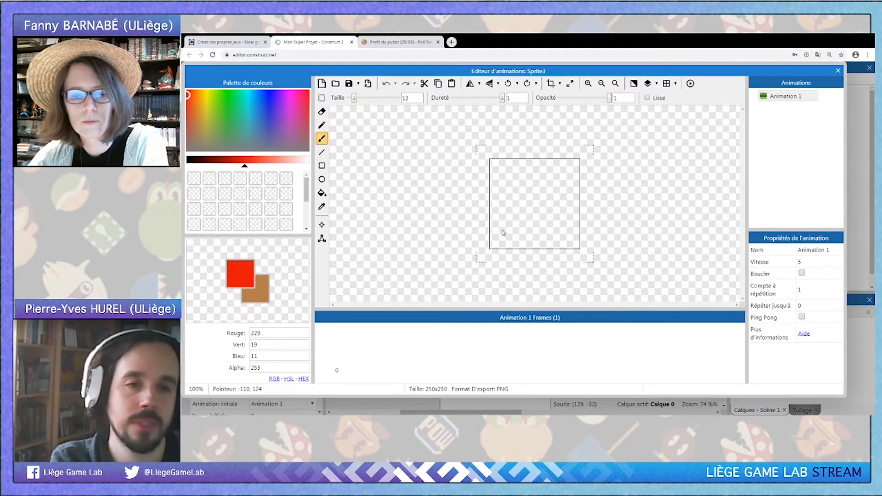
{"action": "left_click", "coordinate": [535, 202]}
{"action": "left_click", "coordinate": [516, 194]}
{"action": "key", "text": "ctrl+z"}
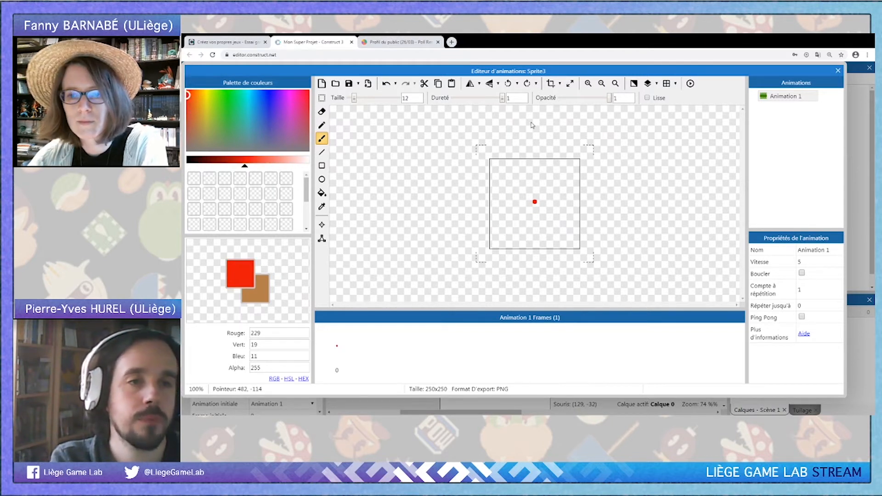
{"action": "left_click", "coordinate": [533, 210]}
{"action": "key", "text": "ctrl+z"}
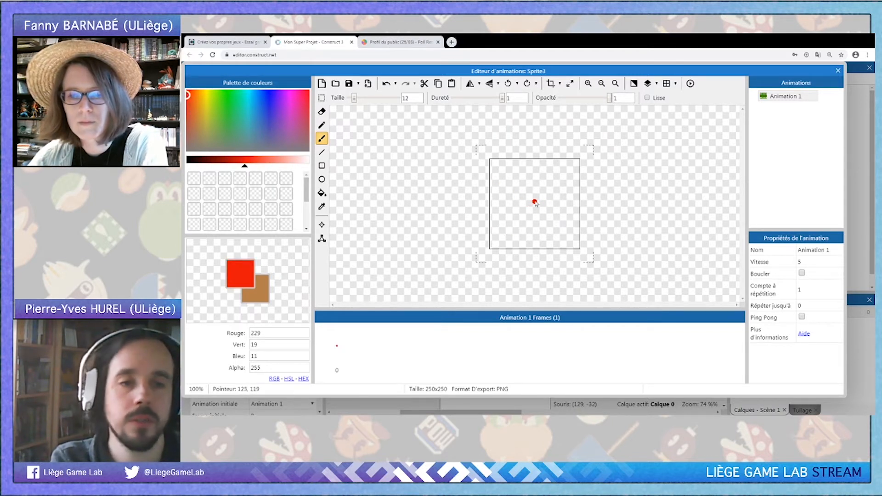
{"action": "left_click", "coordinate": [554, 86]}
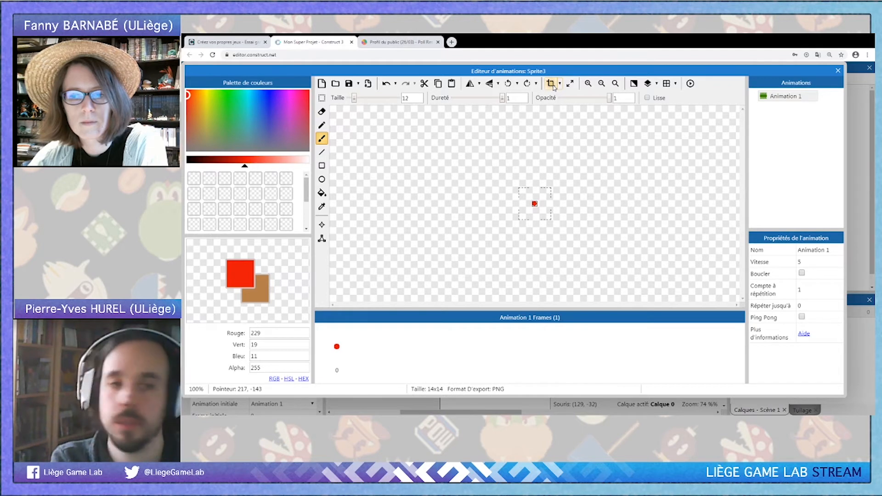
{"action": "left_click", "coordinate": [838, 70]}
Shrink the red dot sprite to about 23 x 22 and place it near the scene's top-left corner at about 52, 49
{"action": "left_click_drag", "start_coordinate": [483, 113], "coordinate": [559, 229]}
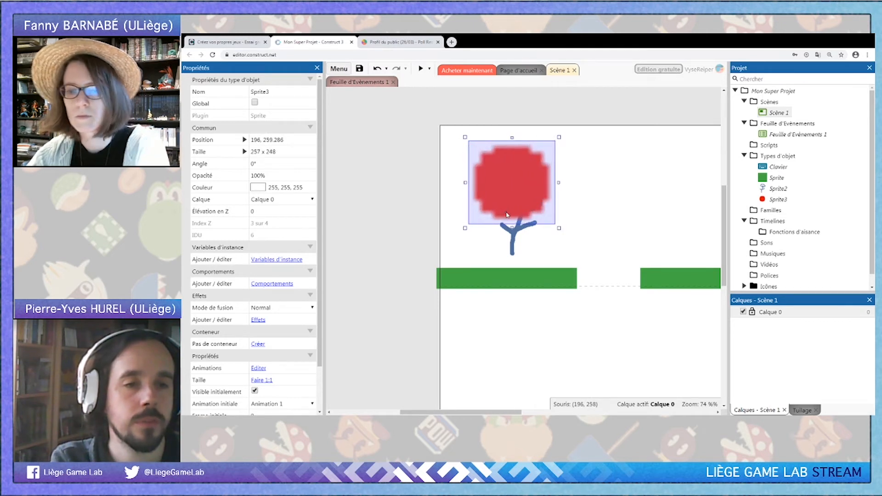
{"action": "left_click_drag", "start_coordinate": [508, 215], "coordinate": [491, 145]}
{"action": "left_click_drag", "start_coordinate": [538, 123], "coordinate": [458, 139]}
{"action": "left_click", "coordinate": [496, 175]}
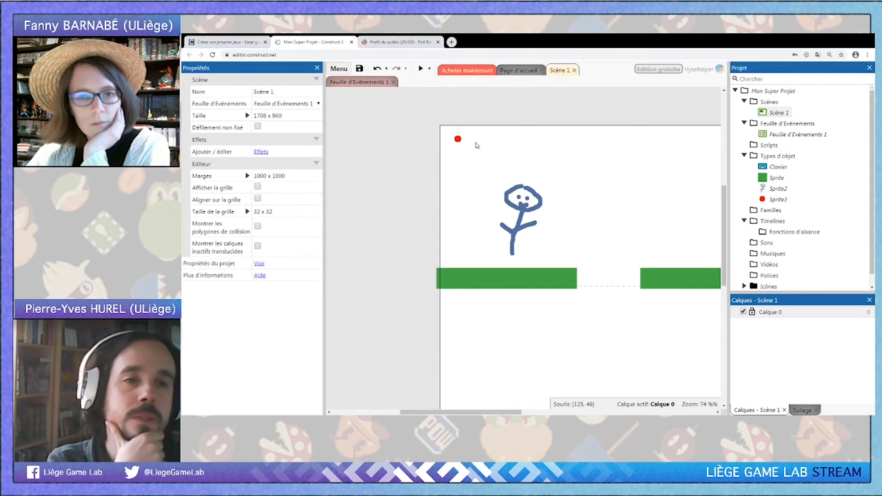
Add the Projectile behavior to the red dot sprite (Sprite3)
{"action": "left_click", "coordinate": [458, 138]}
{"action": "left_click", "coordinate": [279, 284]}
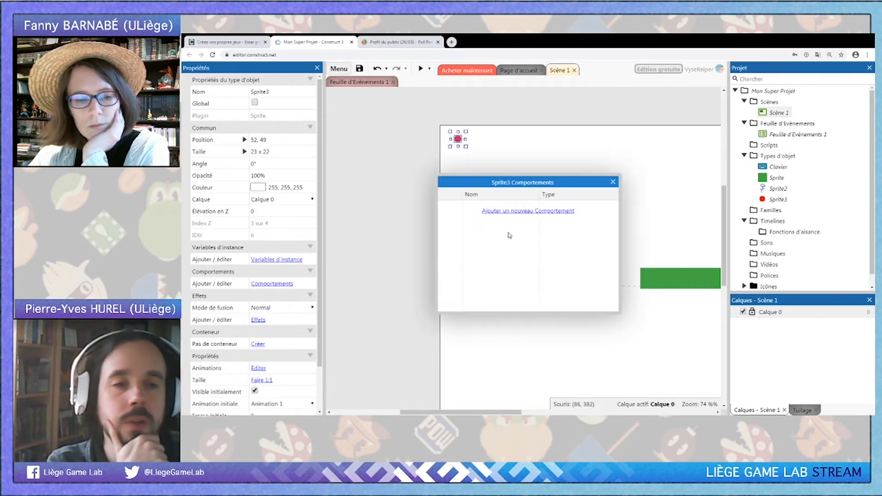
{"action": "left_click", "coordinate": [507, 211]}
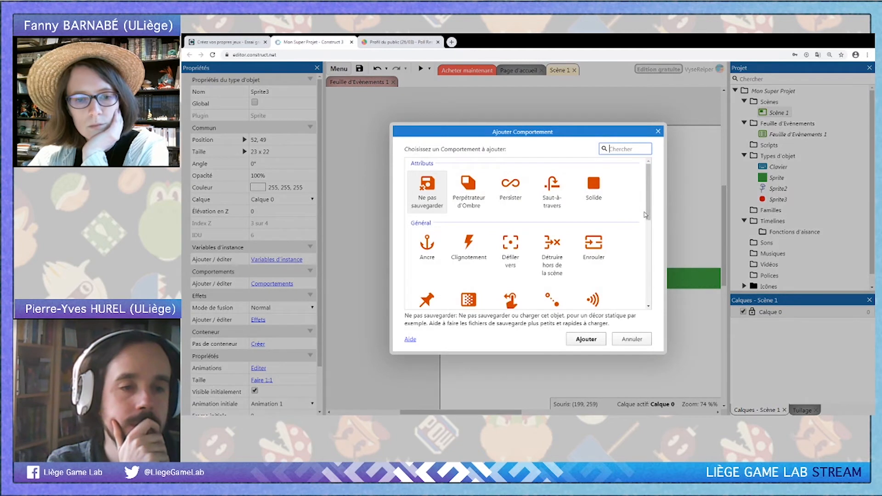
{"action": "scroll", "coordinate": [648, 215], "scroll_direction": "down", "scroll_amount": 2}
{"action": "scroll", "coordinate": [647, 215], "scroll_direction": "down", "scroll_amount": 3}
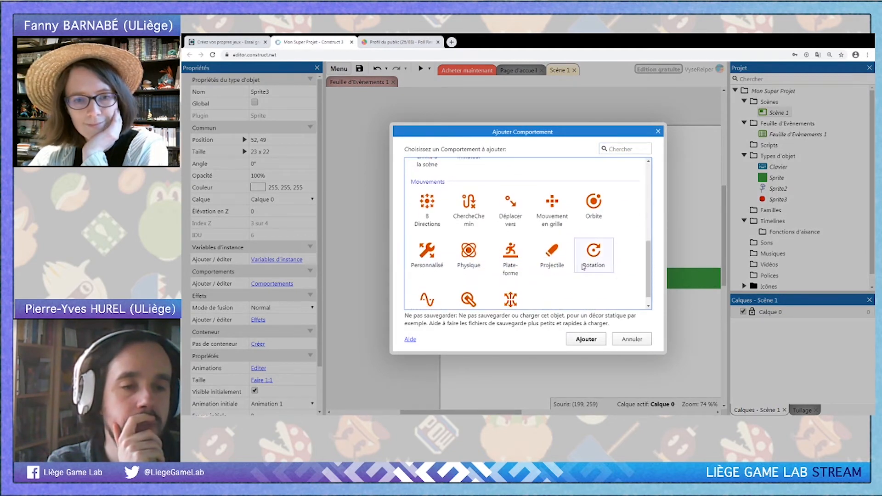
{"action": "left_click", "coordinate": [552, 255]}
{"action": "left_click_drag", "start_coordinate": [650, 259], "coordinate": [654, 264]}
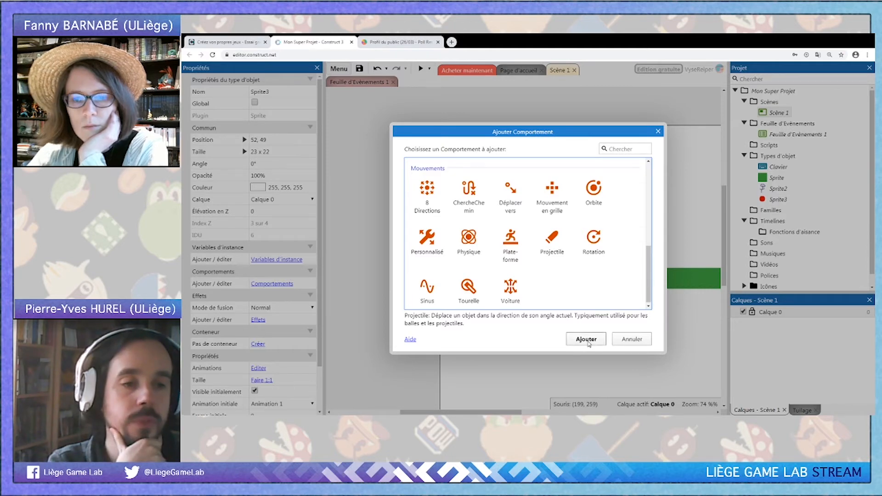
{"action": "left_click", "coordinate": [555, 246]}
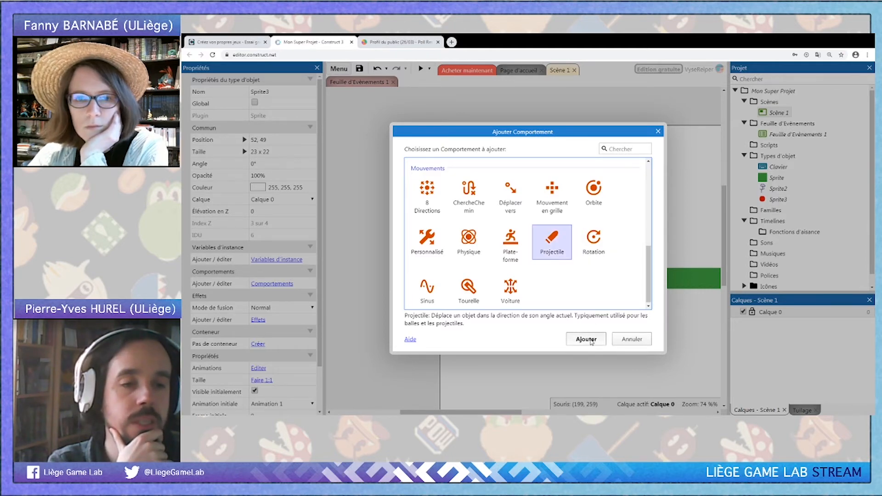
{"action": "left_click", "coordinate": [585, 340]}
{"action": "left_click", "coordinate": [616, 181]}
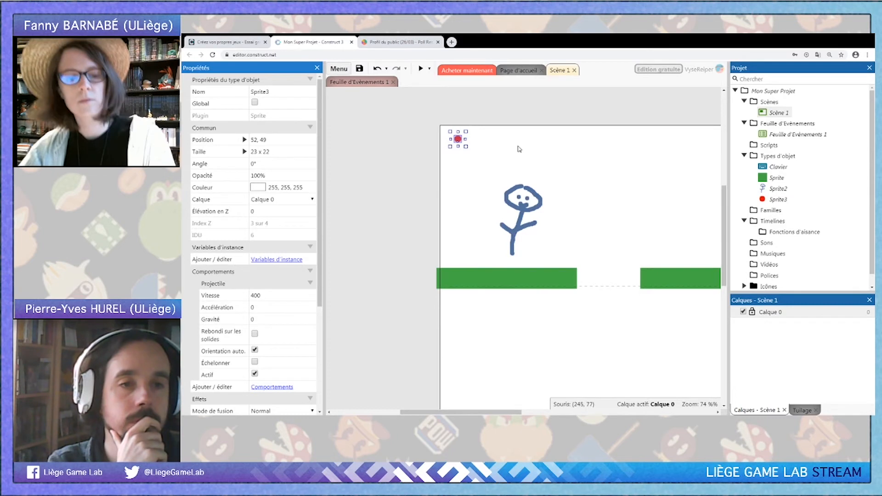
Preview the scene with the red projectile, and move the dot outside the scene just above its upper edge
{"action": "left_click", "coordinate": [522, 150]}
{"action": "left_click", "coordinate": [419, 69]}
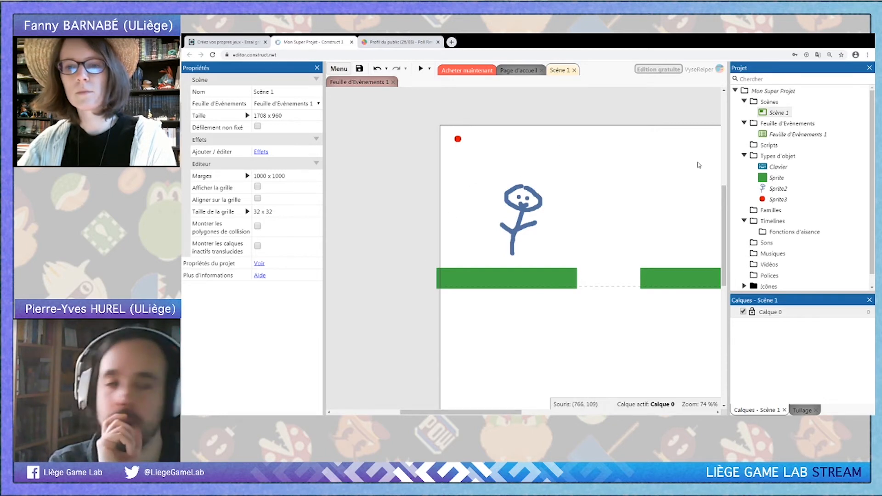
{"action": "left_click_drag", "start_coordinate": [458, 138], "coordinate": [463, 114]}
{"action": "left_click", "coordinate": [506, 158]}
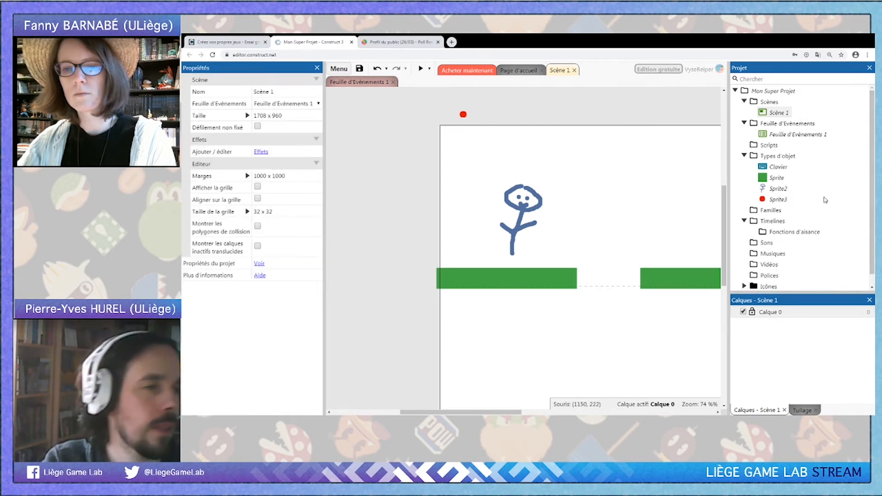
Add an event to Feuille d'Événements 1 with the Clavier condition "Lors de la pression d'une touche" set to Espace
{"action": "double_click", "coordinate": [780, 137]}
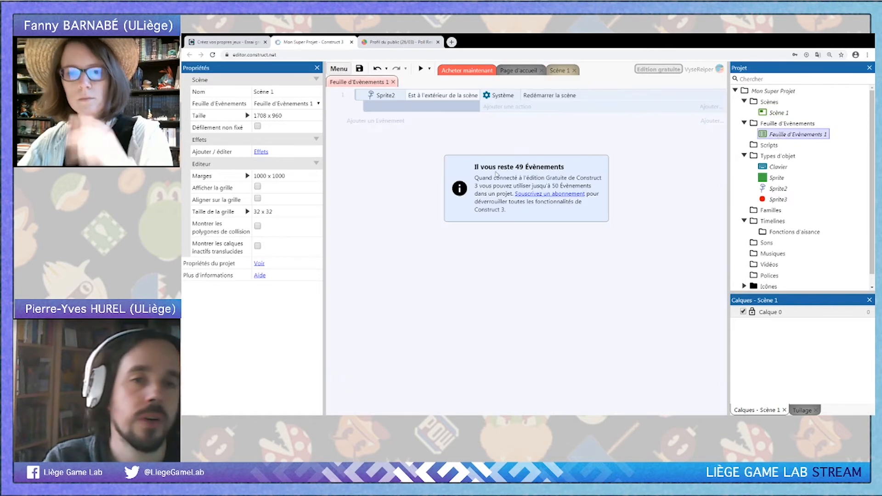
{"action": "left_click", "coordinate": [376, 121]}
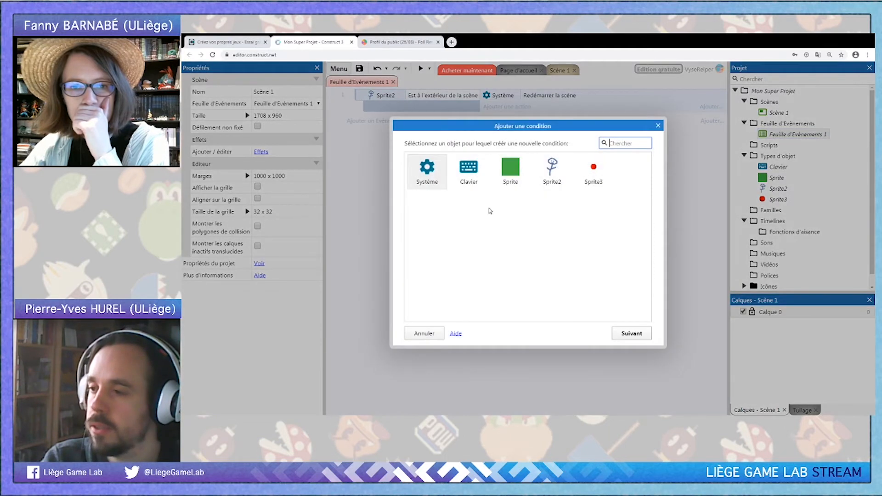
{"action": "left_click", "coordinate": [472, 171]}
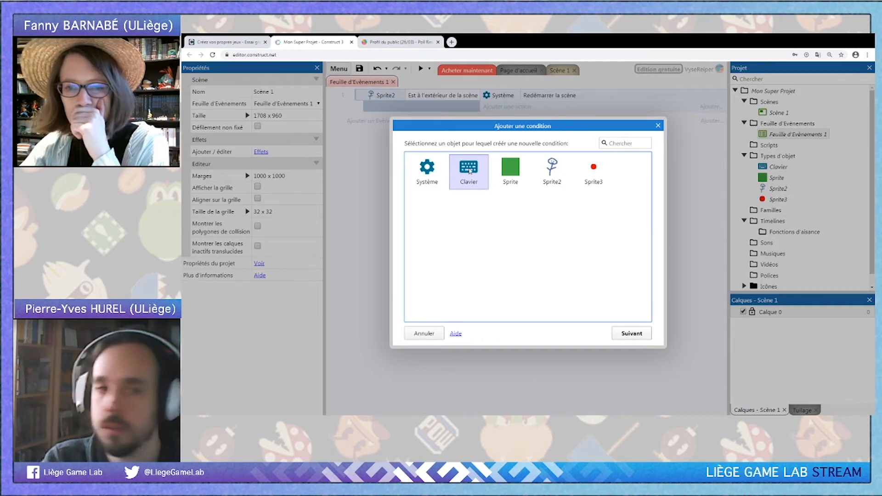
{"action": "double_click", "coordinate": [470, 171]}
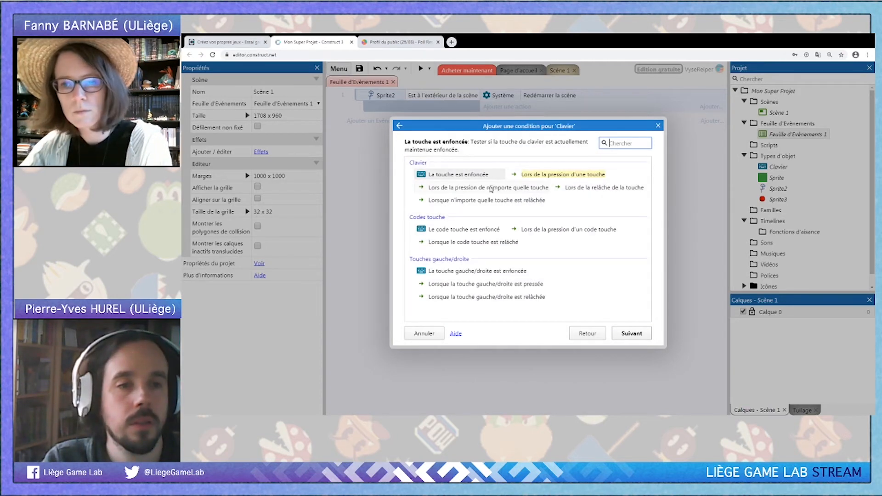
{"action": "left_click", "coordinate": [573, 175]}
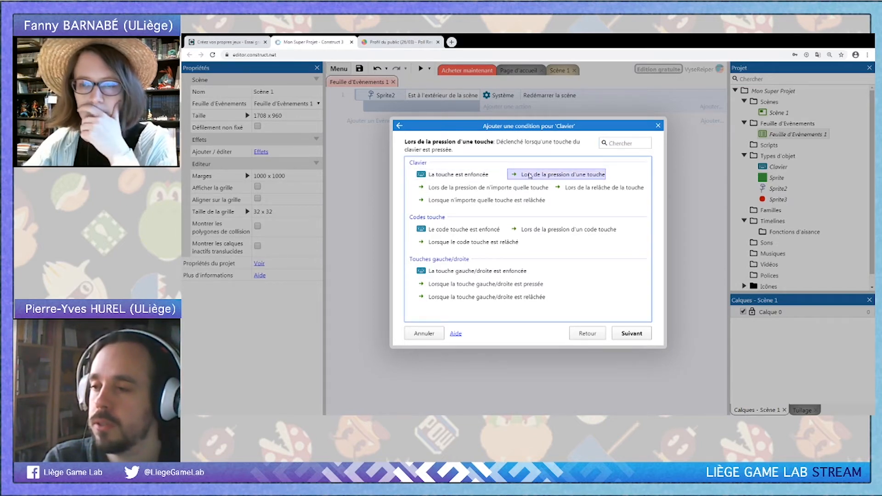
{"action": "double_click", "coordinate": [530, 176]}
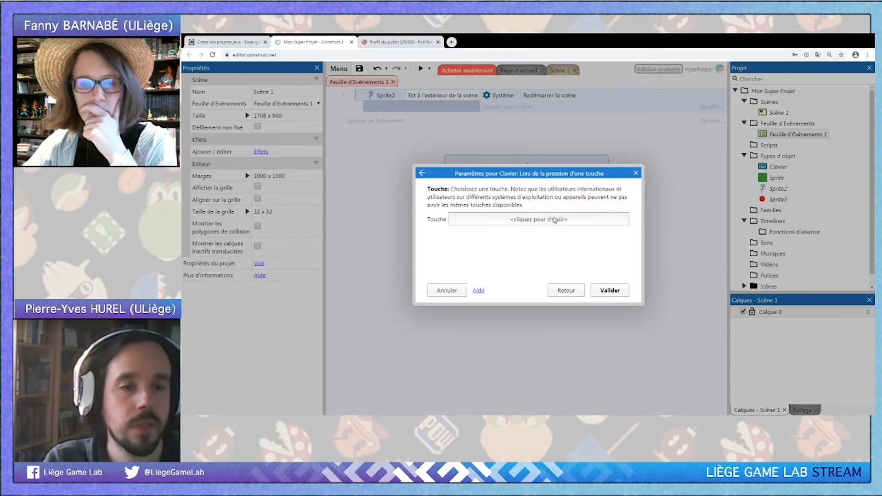
{"action": "left_click", "coordinate": [555, 220]}
{"action": "key", "text": "space"}
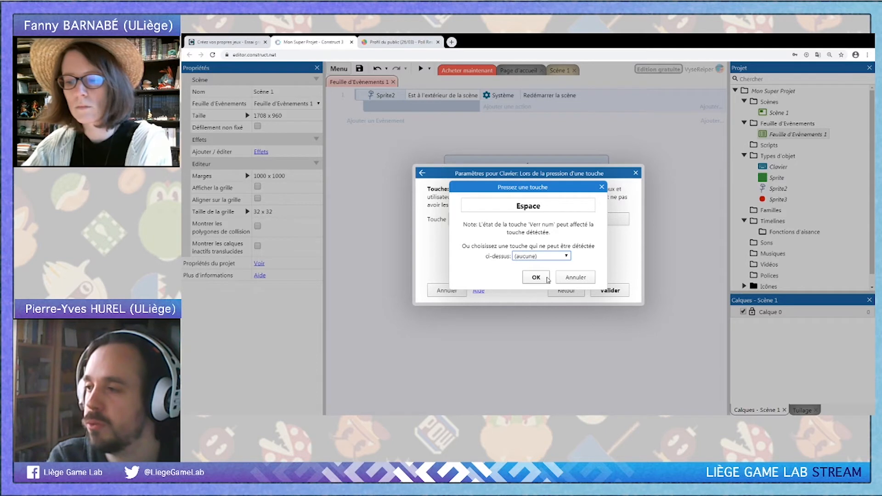
{"action": "left_click", "coordinate": [541, 279]}
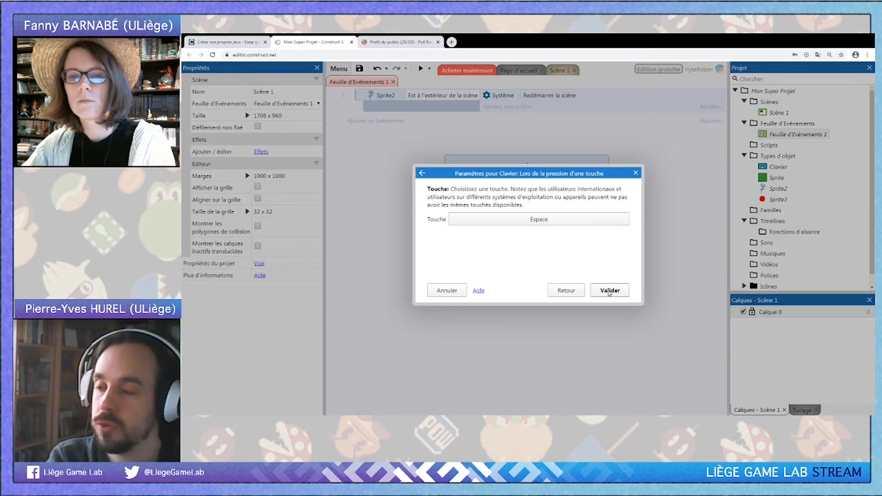
{"action": "left_click", "coordinate": [609, 290]}
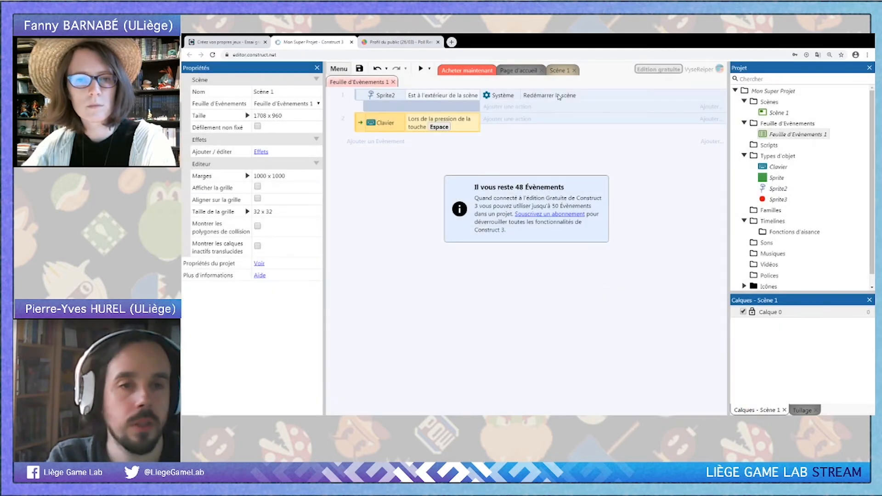
Add a Sprite2 action of type "Faire apparaître un autre objet" to the Espace key event
{"action": "left_click", "coordinate": [508, 119]}
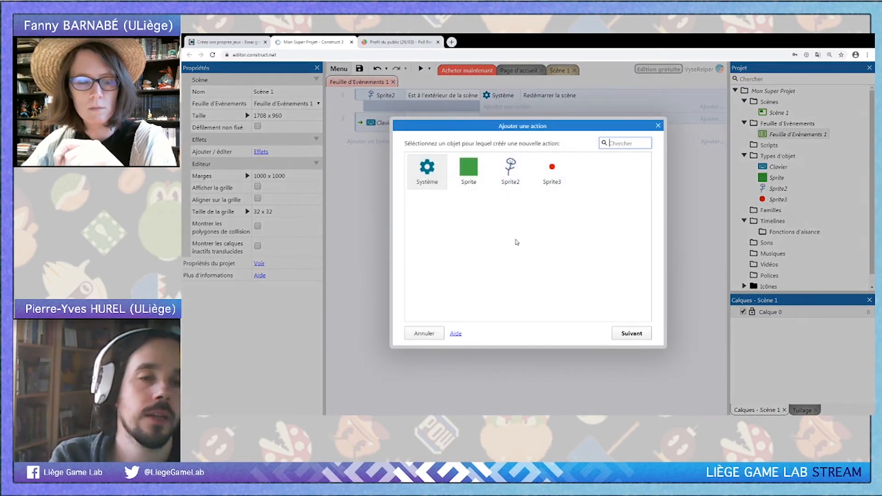
{"action": "left_click", "coordinate": [511, 171]}
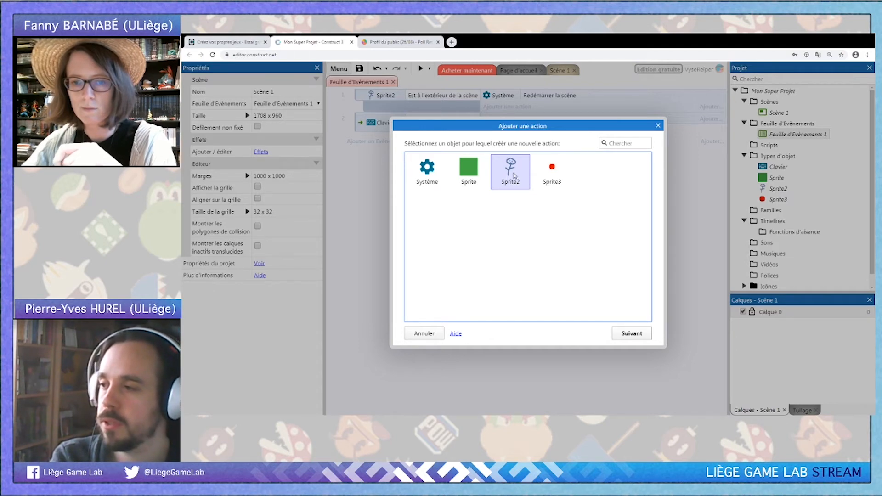
{"action": "double_click", "coordinate": [511, 171]}
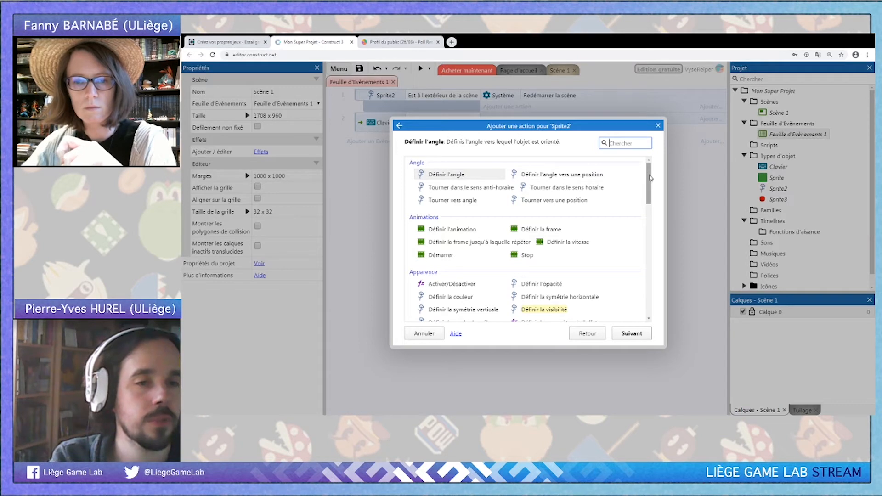
{"action": "left_click_drag", "start_coordinate": [650, 181], "coordinate": [650, 183]}
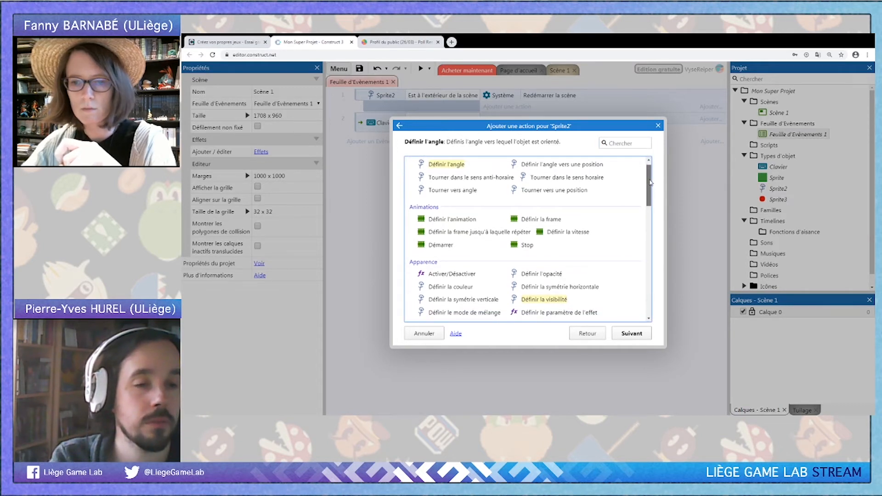
{"action": "left_click_drag", "start_coordinate": [651, 183], "coordinate": [650, 180]}
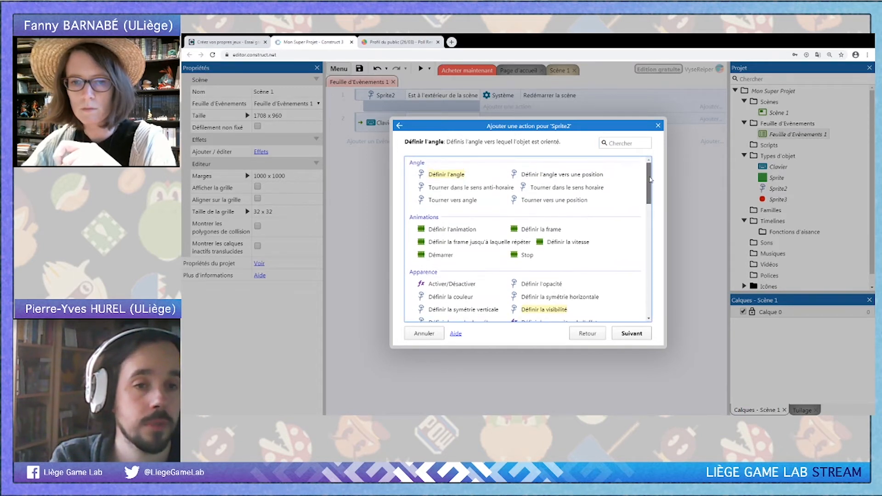
{"action": "left_click", "coordinate": [620, 143]}
{"action": "type", "text": "cr"}
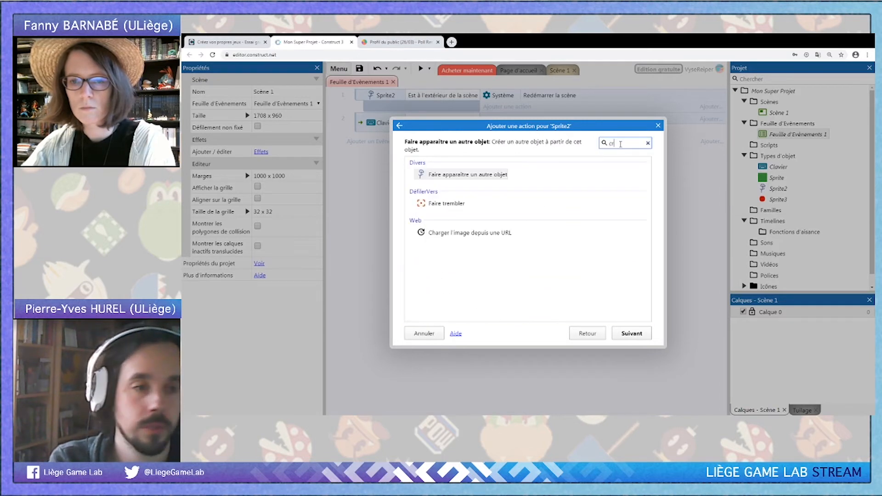
{"action": "left_click", "coordinate": [485, 179]}
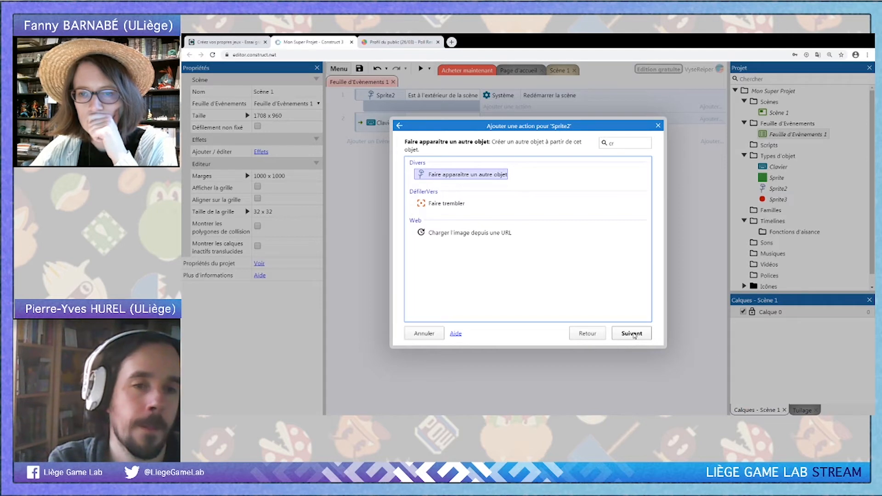
{"action": "left_click", "coordinate": [633, 336]}
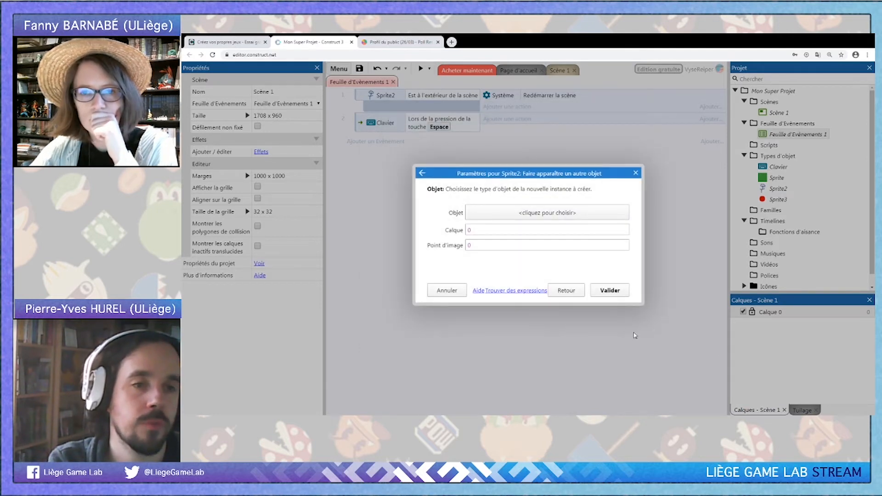
Choose Sprite3 as the object to spawn, on layer 0 at image point 0, and validate the action
{"action": "left_click", "coordinate": [546, 214]}
{"action": "left_click", "coordinate": [463, 228]}
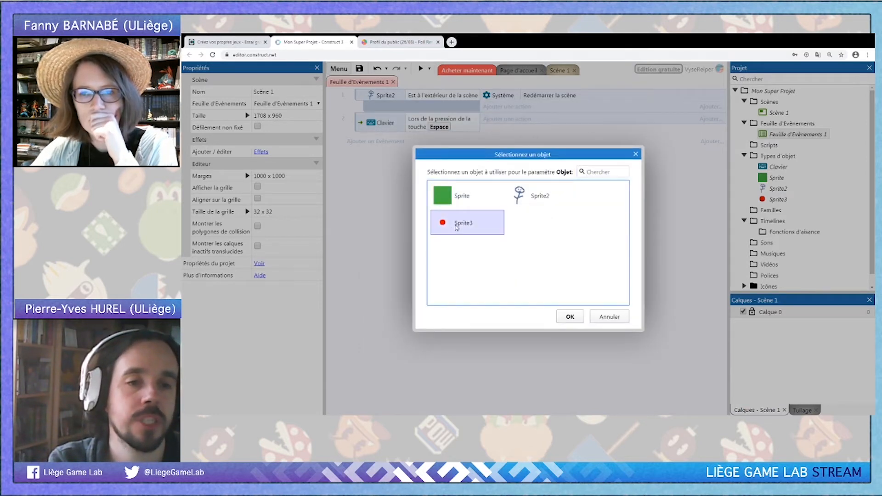
{"action": "left_click", "coordinate": [571, 316]}
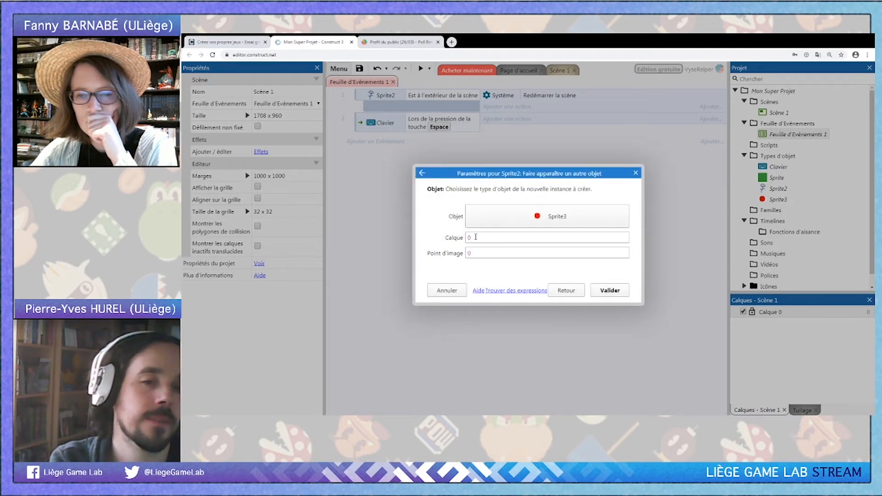
{"action": "left_click", "coordinate": [617, 294]}
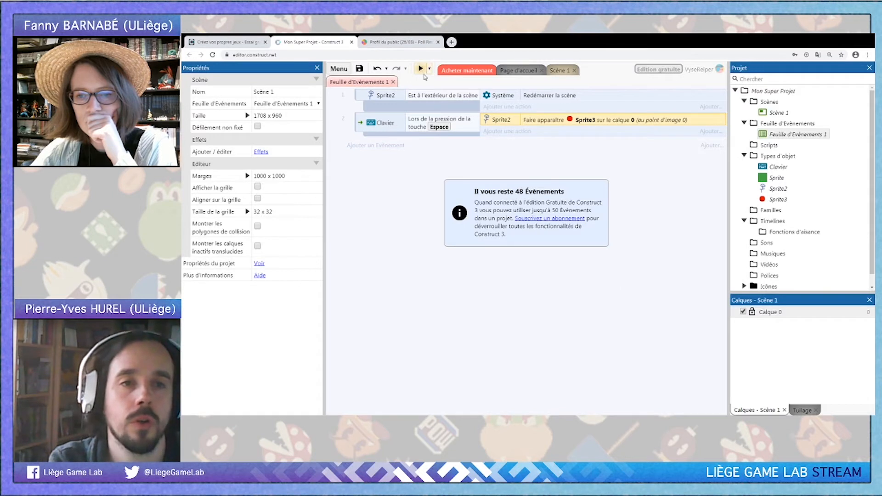
Preview the scene, fire red projectiles repeatedly with Espace to test the spawn event, and return to the event sheet
{"action": "left_click", "coordinate": [394, 135]}
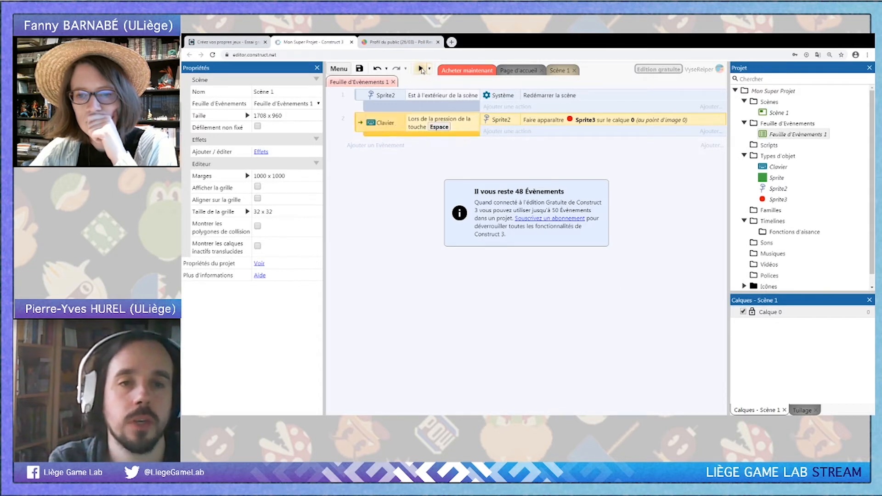
{"action": "left_click", "coordinate": [422, 70]}
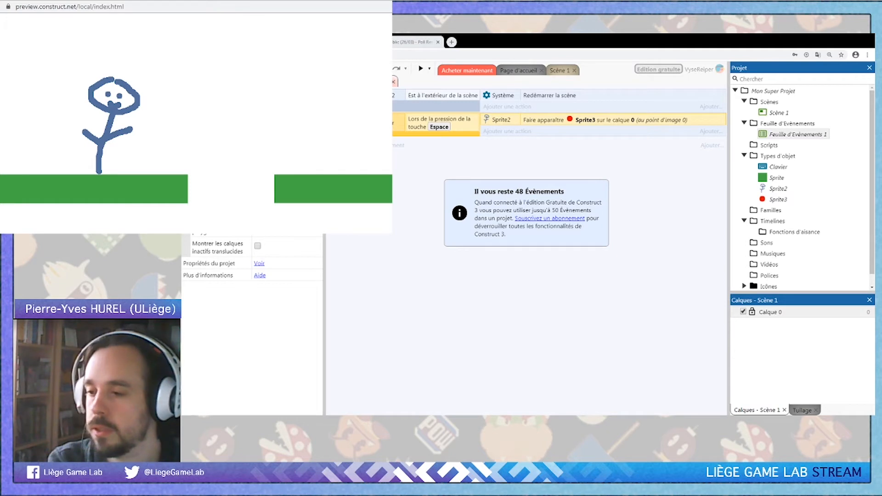
{"action": "left_click_drag", "start_coordinate": [197, 1], "coordinate": [537, 162]}
{"action": "key", "text": "space"}
{"action": "key", "text": "space"}
{"action": "key", "text": "space"}
{"action": "key", "text": "space"}
{"action": "key", "text": "space"}
{"action": "key", "text": "space"}
{"action": "key", "text": "space"}
{"action": "key", "text": "space"}
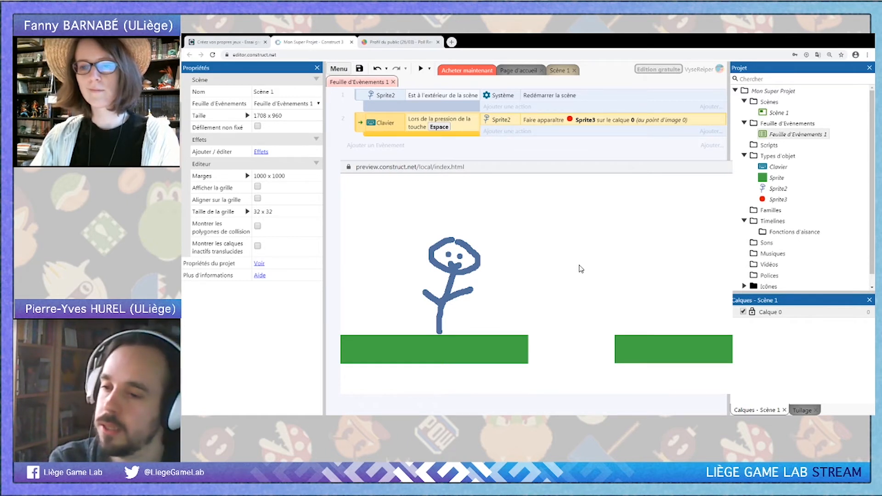
{"action": "key", "text": "space"}
{"action": "key", "text": "space"}
{"action": "key", "text": "space"}
{"action": "key", "text": "space"}
{"action": "key", "text": "space"}
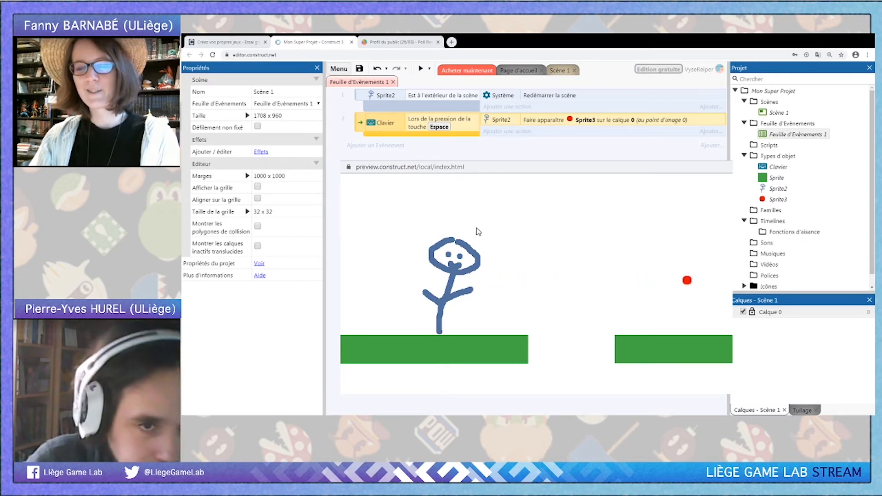
{"action": "left_click", "coordinate": [333, 224]}
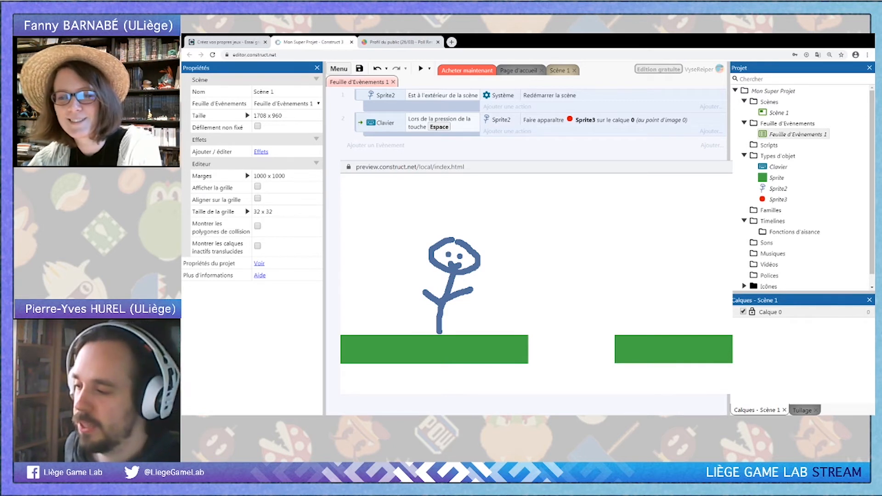
{"action": "key", "text": "alt+Tab"}
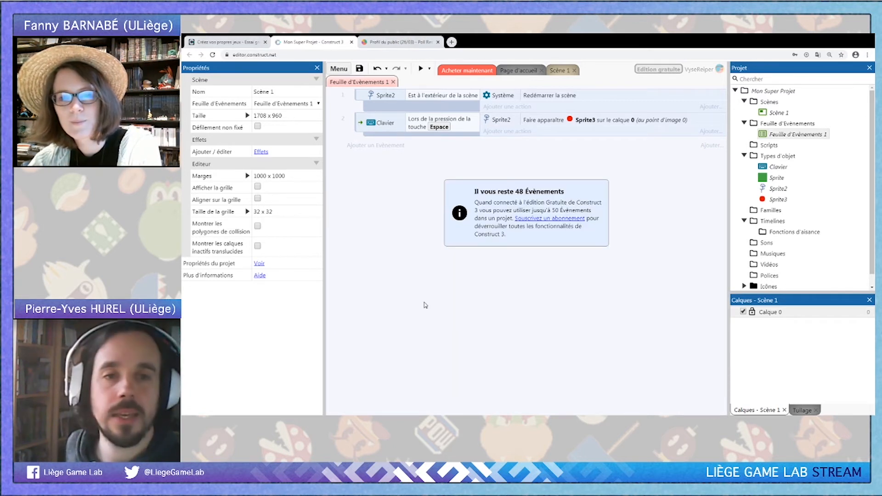
{"action": "right_click", "coordinate": [366, 197]}
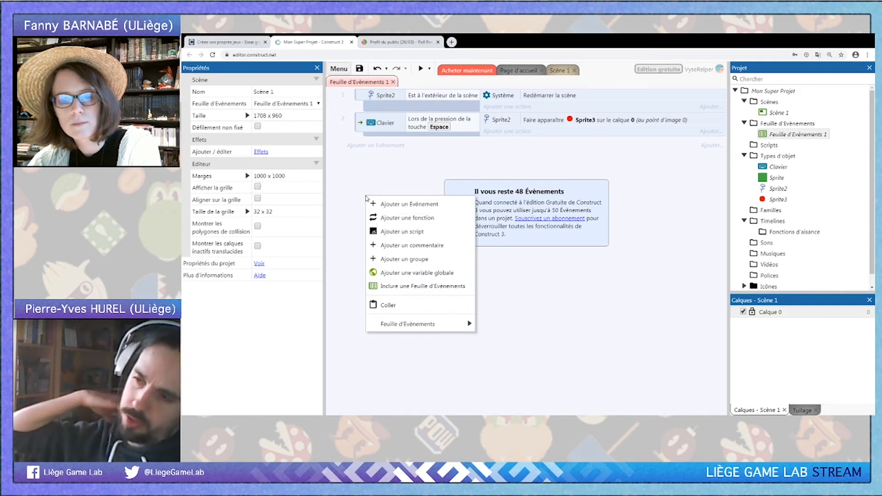
{"action": "key", "text": "Escape"}
{"action": "left_click", "coordinate": [780, 134]}
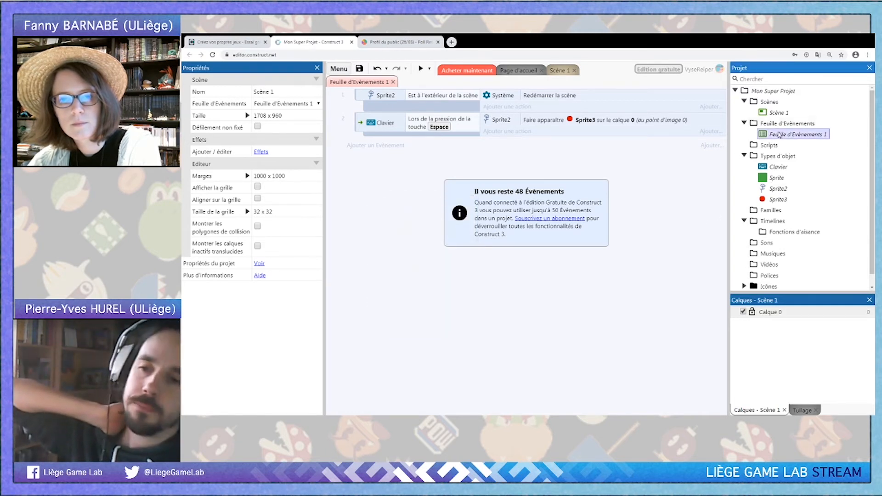
{"action": "left_click", "coordinate": [780, 135]}
{"action": "key", "text": "Escape"}
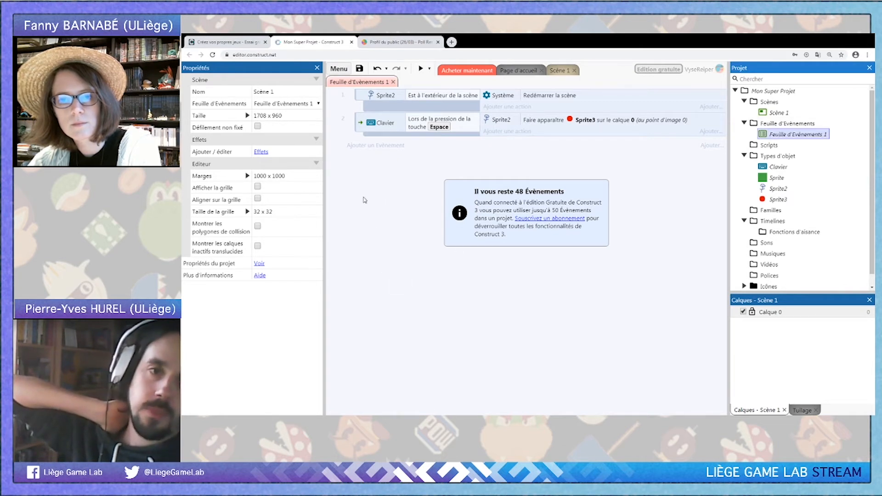
Add a global variable named Munitions to Feuille d'Événements 1, of type Nombre with initial value 3
{"action": "right_click", "coordinate": [347, 184]}
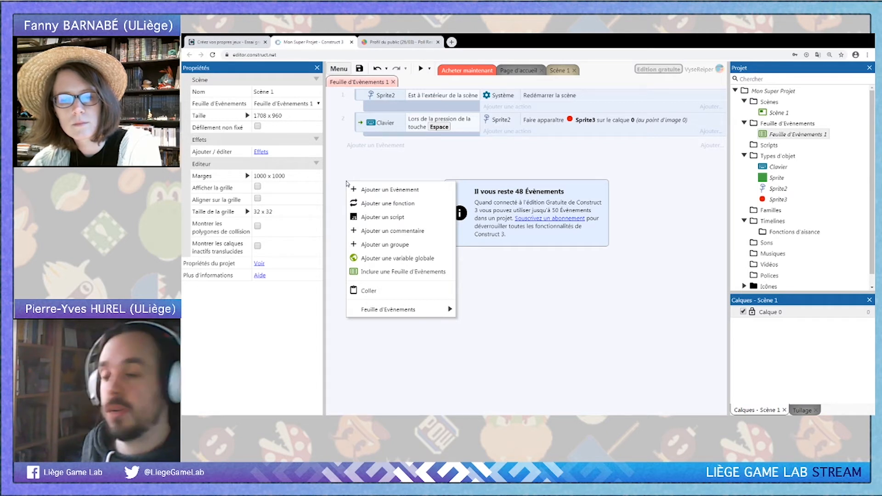
{"action": "left_click", "coordinate": [406, 258]}
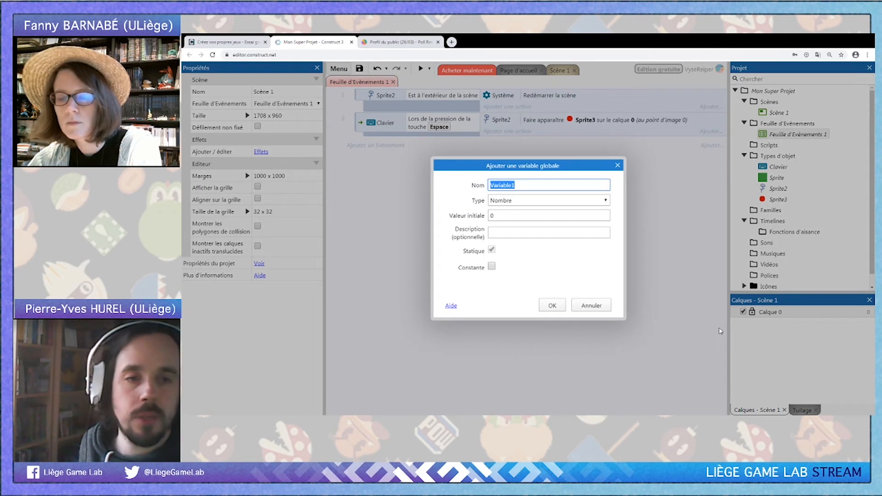
{"action": "type", "text": "B"}
{"action": "type", "text": "Projectiles"}
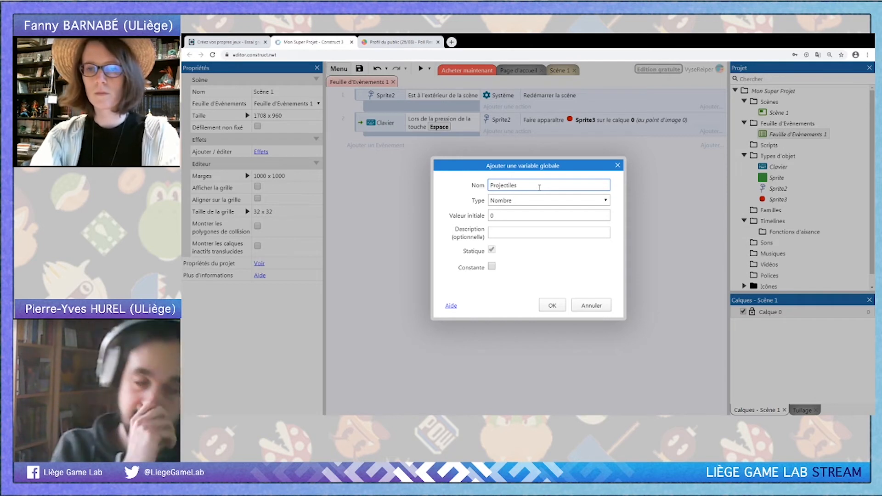
{"action": "left_click", "coordinate": [503, 216]}
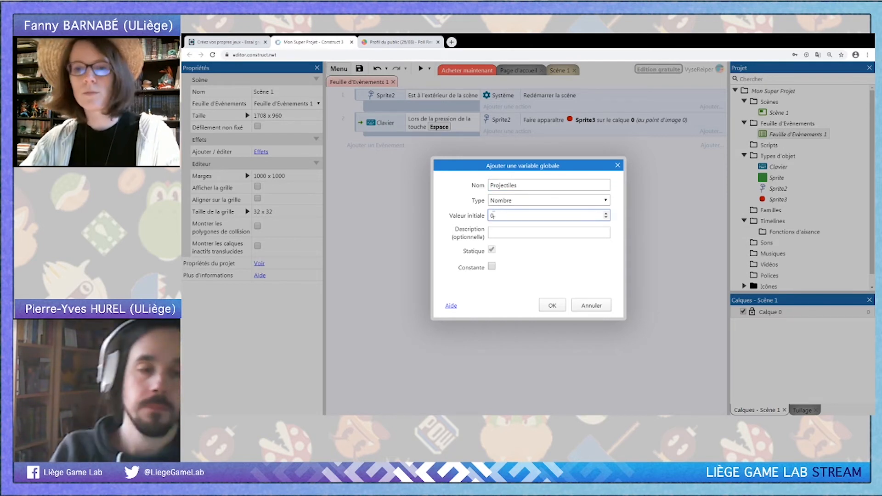
{"action": "double_click", "coordinate": [503, 185]}
{"action": "type", "text": "Munit"}
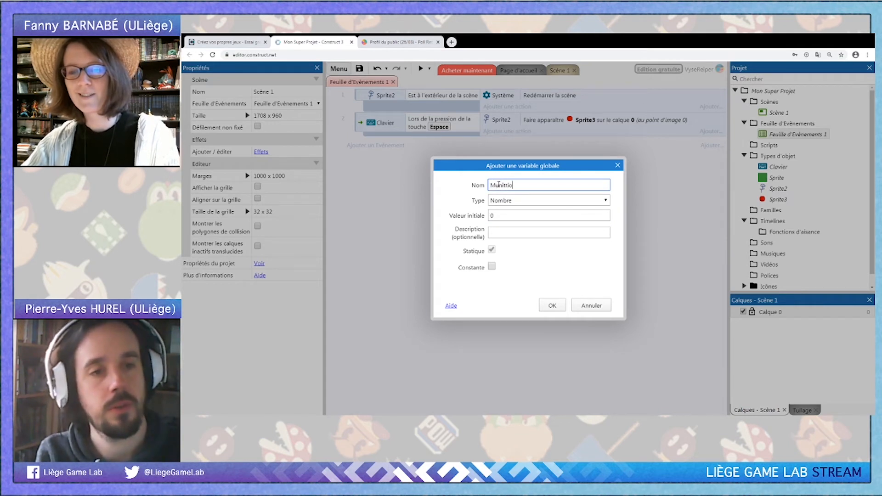
{"action": "type", "text": "ions"}
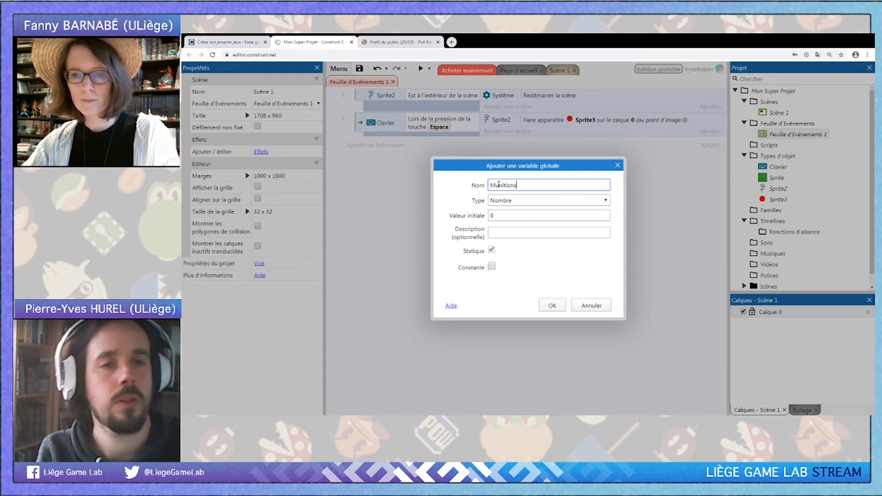
{"action": "left_click", "coordinate": [523, 202]}
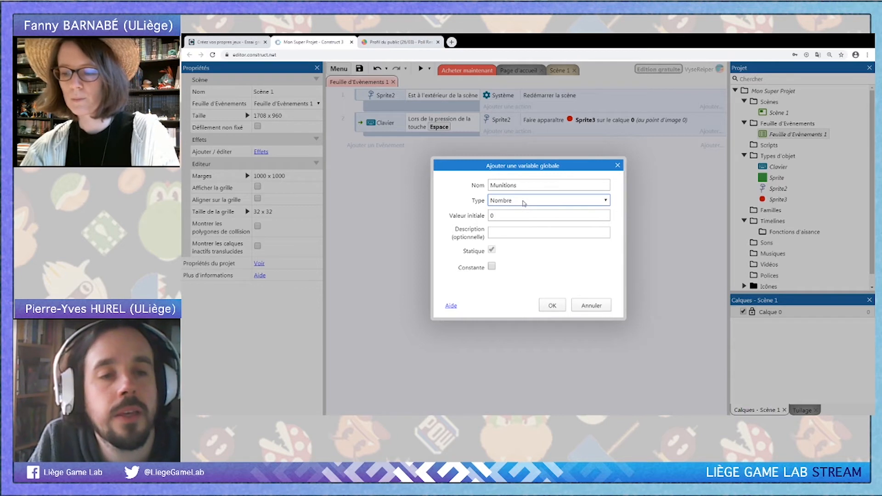
{"action": "double_click", "coordinate": [508, 214]}
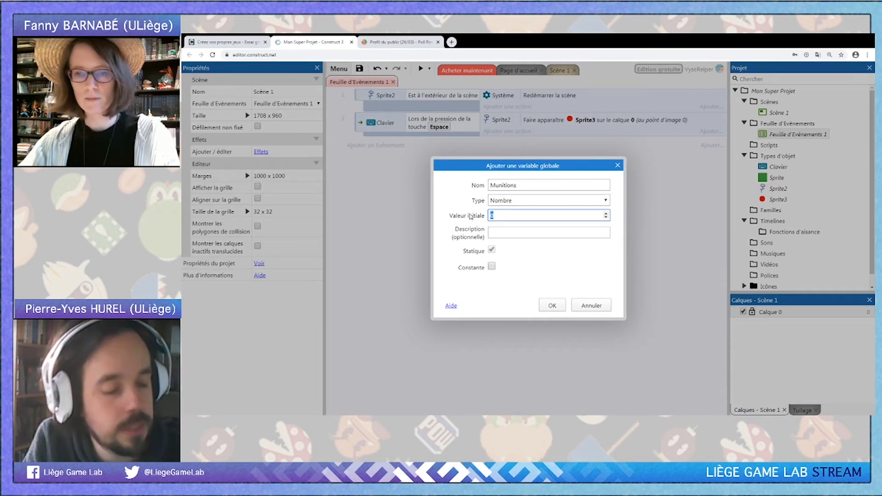
{"action": "type", "text": "3"}
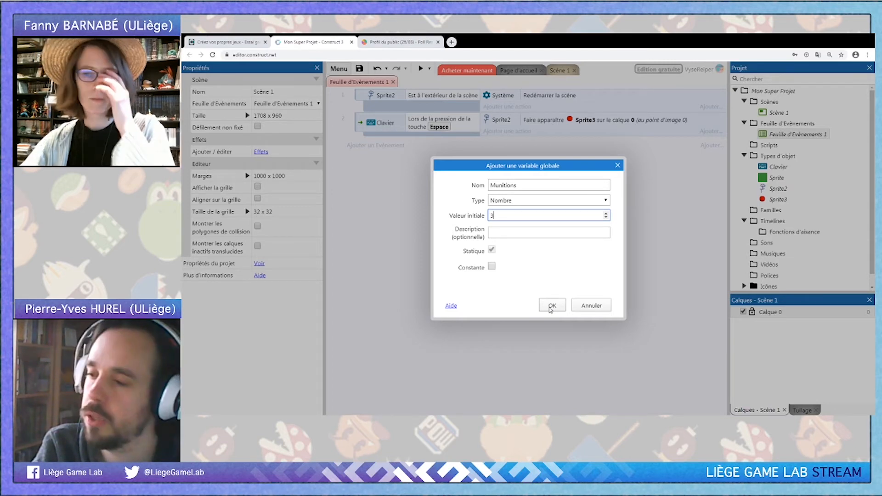
{"action": "left_click", "coordinate": [552, 306]}
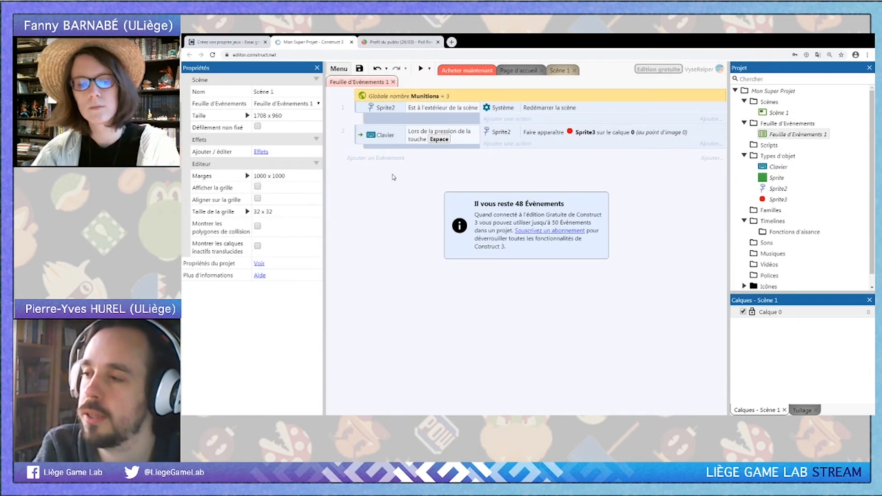
Add a second condition to the Espace key event, choosing Système and its "Comparer la variable" condition
{"action": "right_click", "coordinate": [407, 148]}
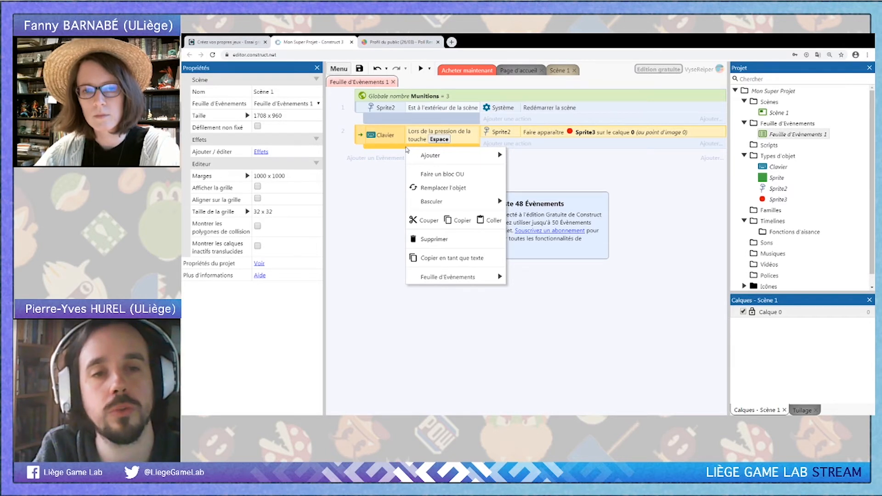
{"action": "right_click", "coordinate": [394, 138]}
{"action": "left_click", "coordinate": [387, 137]}
{"action": "right_click", "coordinate": [387, 138]}
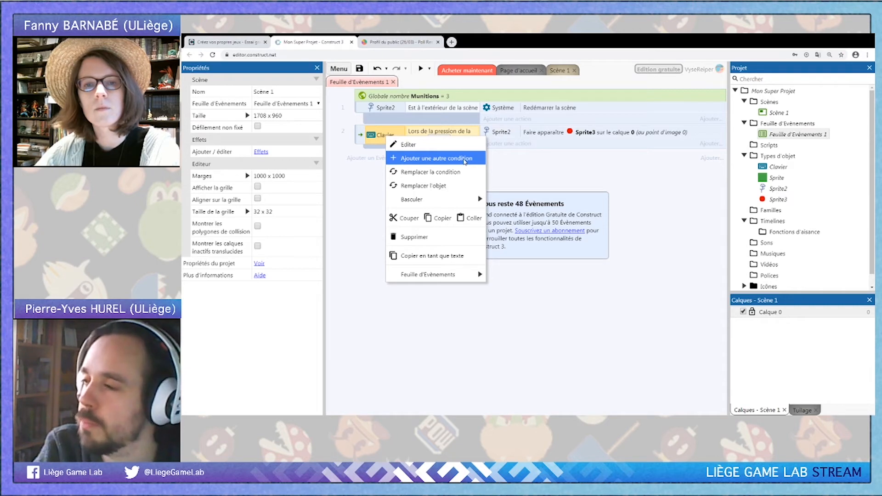
{"action": "left_click", "coordinate": [465, 159]}
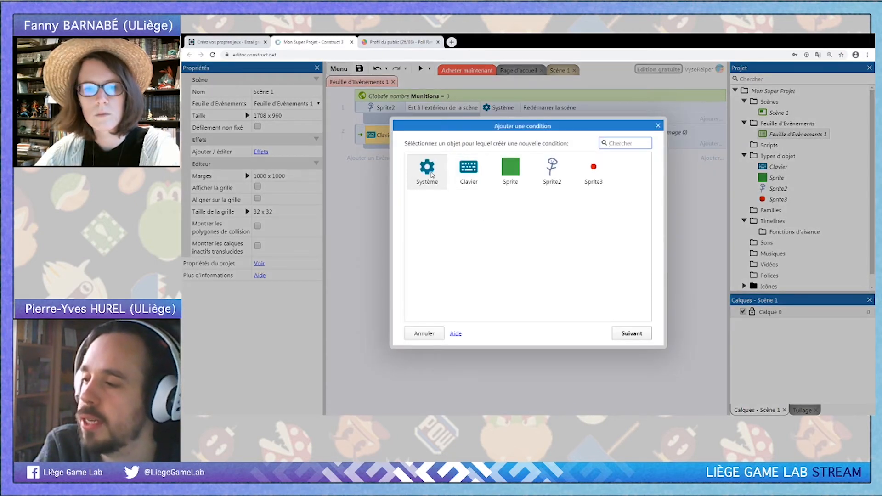
{"action": "left_click", "coordinate": [431, 173]}
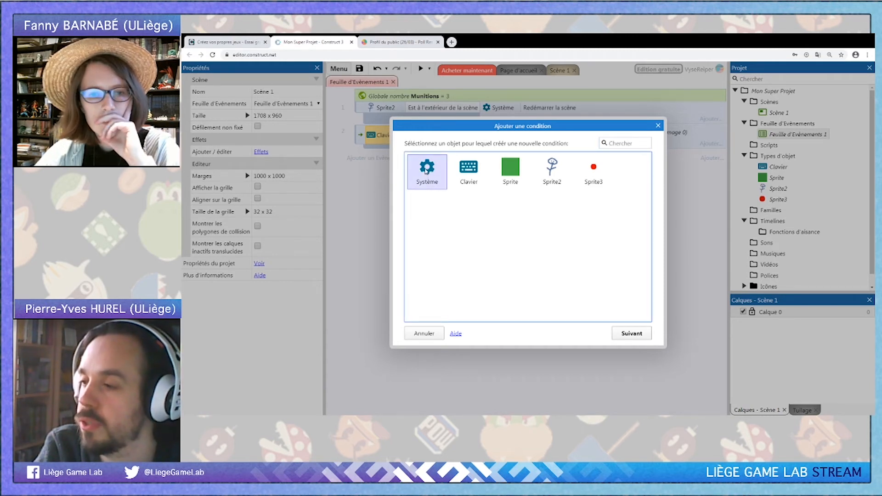
{"action": "double_click", "coordinate": [426, 171]}
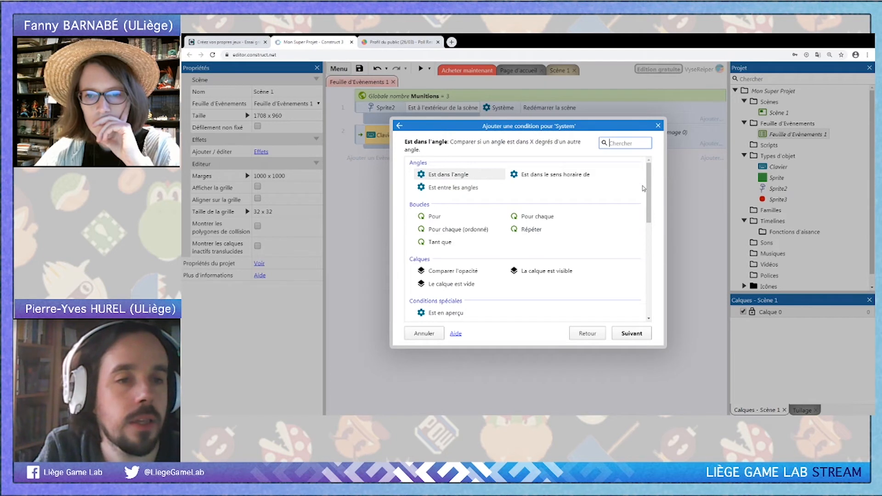
{"action": "left_click_drag", "start_coordinate": [648, 182], "coordinate": [646, 279]}
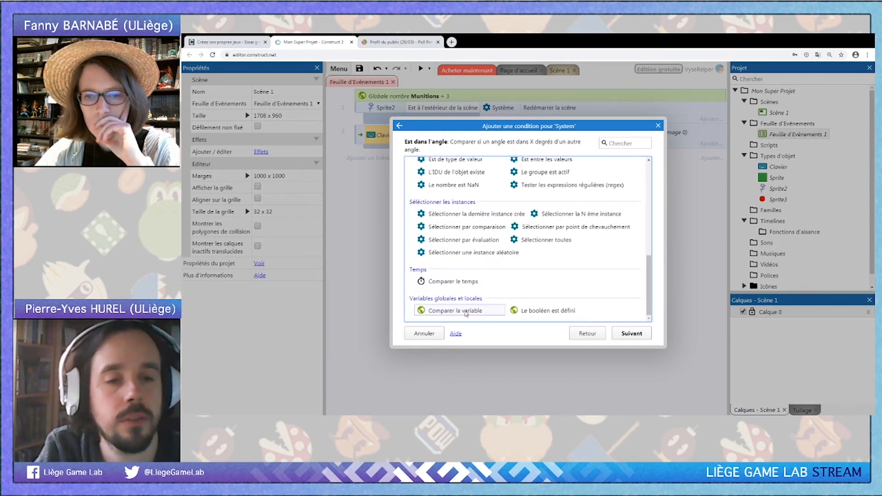
{"action": "left_click", "coordinate": [457, 312]}
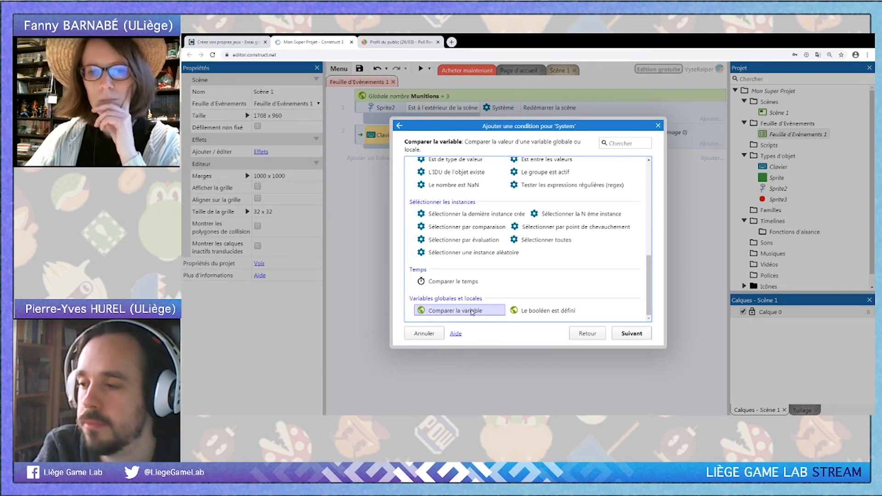
{"action": "double_click", "coordinate": [472, 311]}
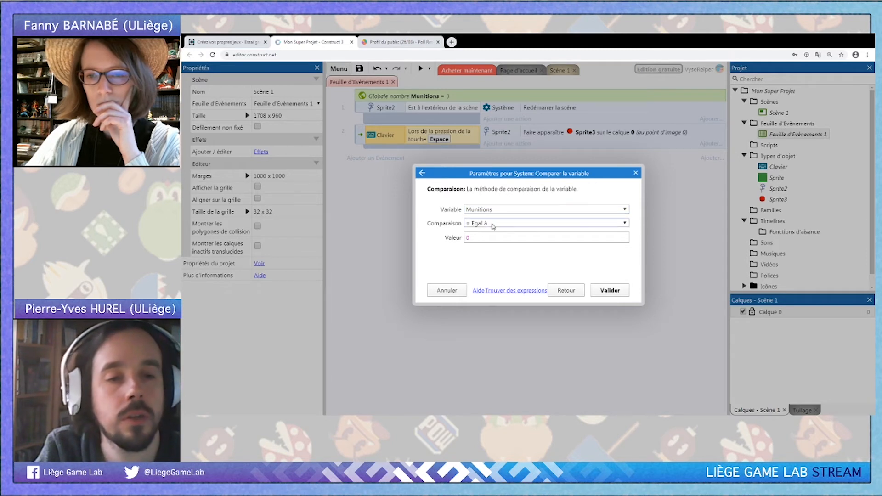
Set the condition to compare Munitions as "Plus grand que" 0 and validate it
{"action": "left_click", "coordinate": [483, 268]}
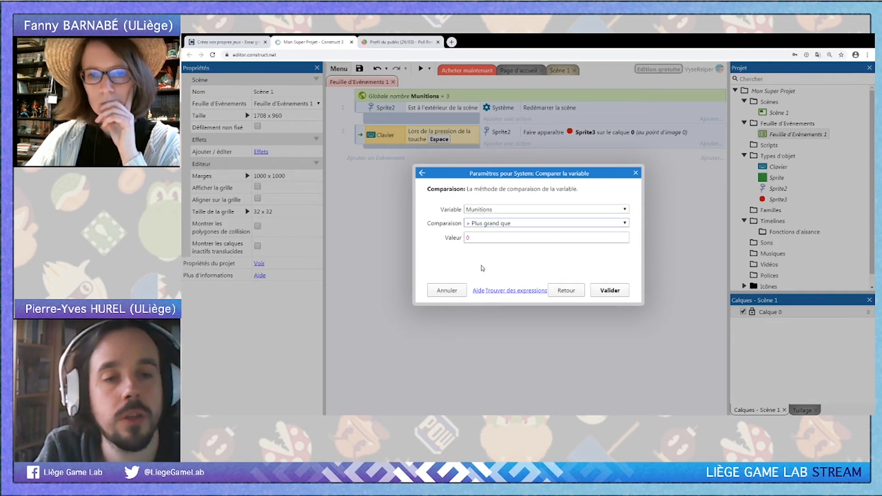
{"action": "left_click", "coordinate": [480, 237]}
{"action": "left_click", "coordinate": [486, 224]}
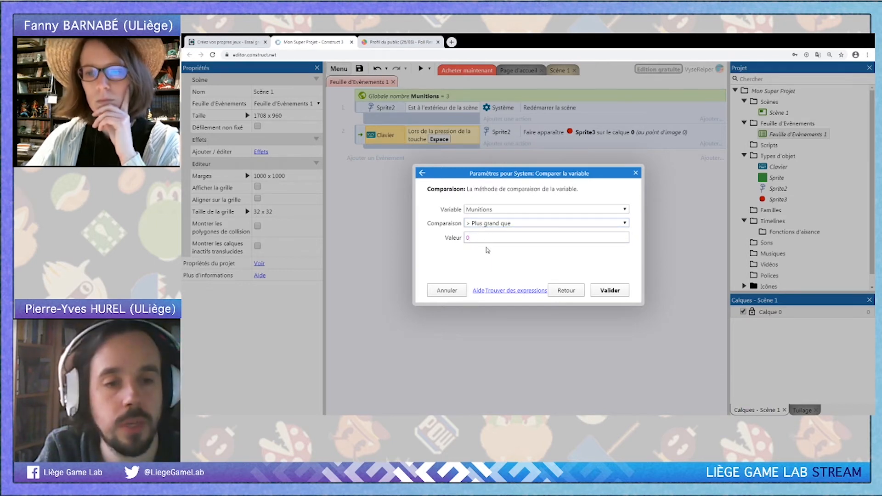
{"action": "left_click", "coordinate": [486, 237]}
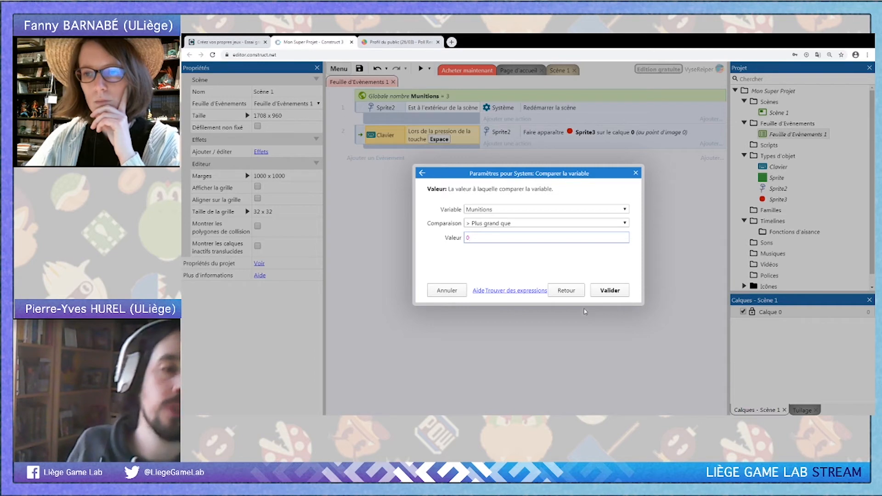
{"action": "left_click", "coordinate": [620, 292]}
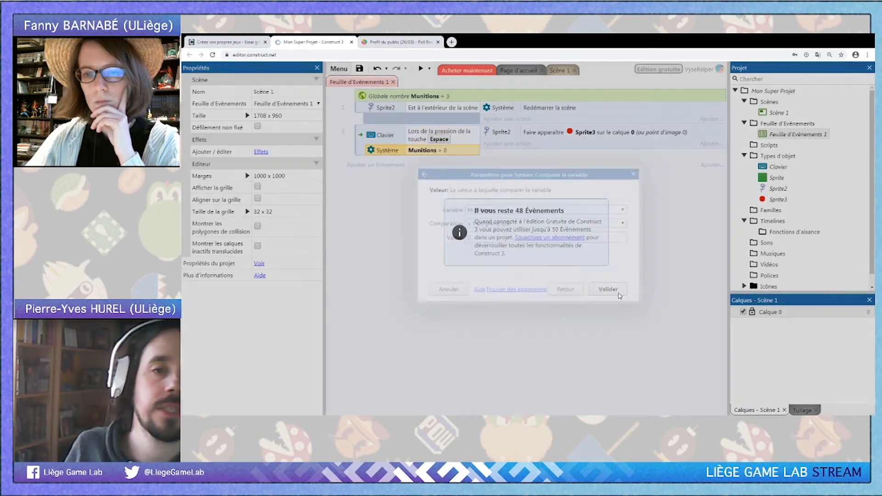
{"action": "left_click", "coordinate": [450, 138]}
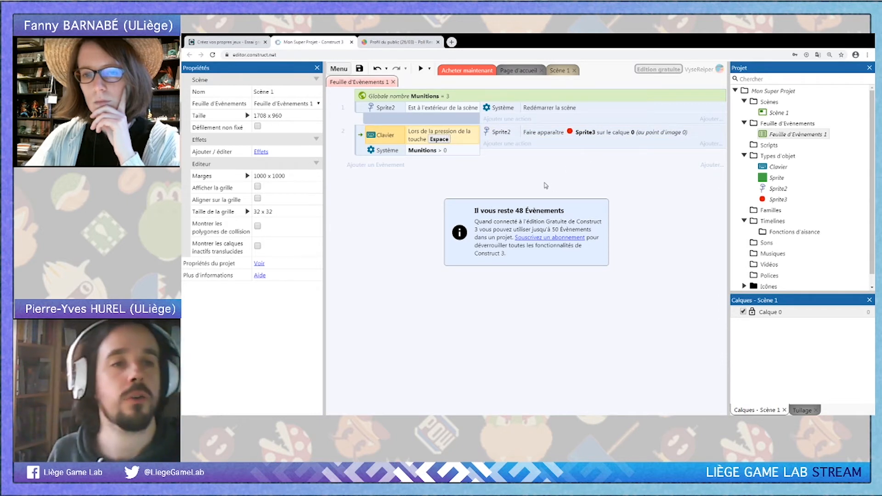
{"action": "left_click", "coordinate": [402, 222]}
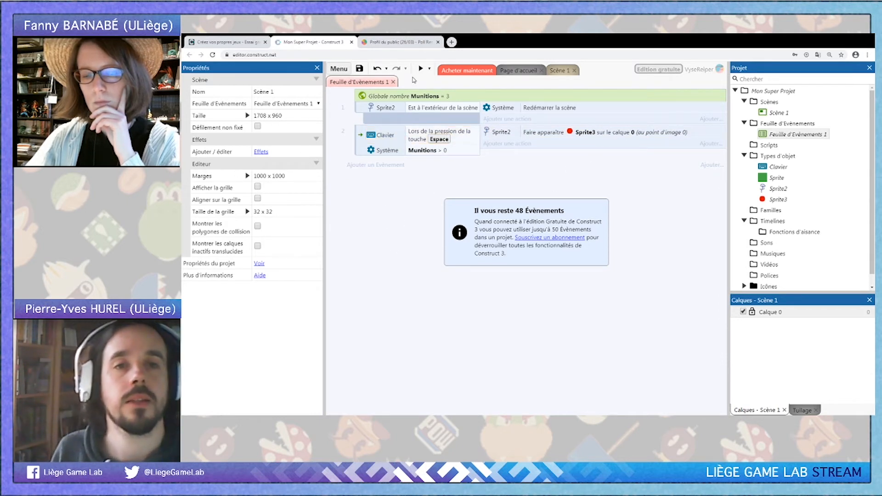
Preview the scene, fire projectiles repeatedly with Espace to test the Munitions condition, and close the preview
{"action": "left_click", "coordinate": [421, 69]}
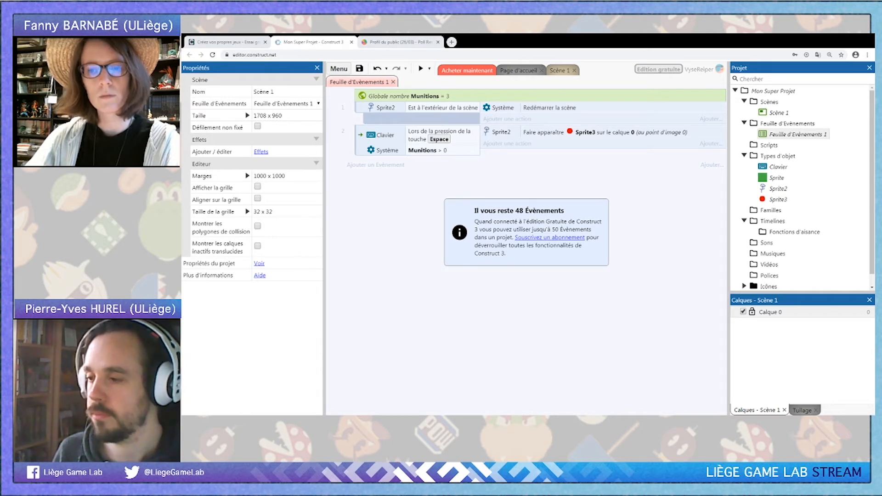
{"action": "key", "text": "F5"}
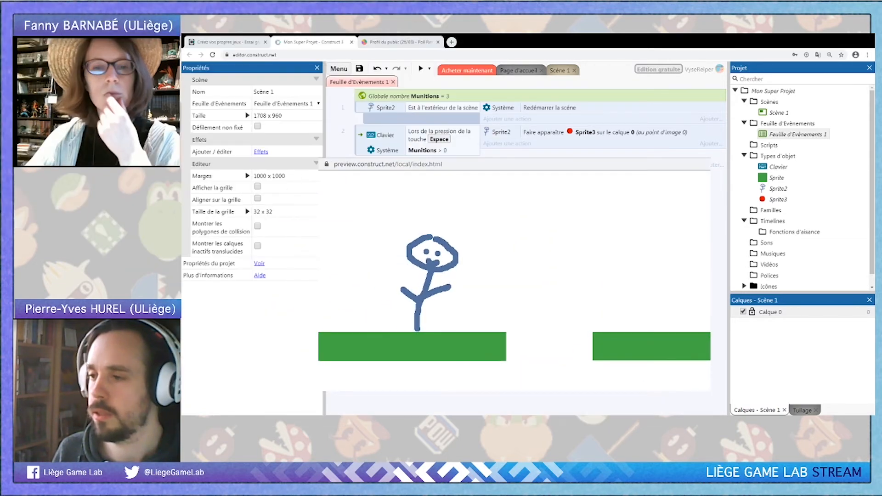
{"action": "key", "text": "space"}
{"action": "key", "text": "space"}
{"action": "key", "text": "space"}
{"action": "key", "text": "space"}
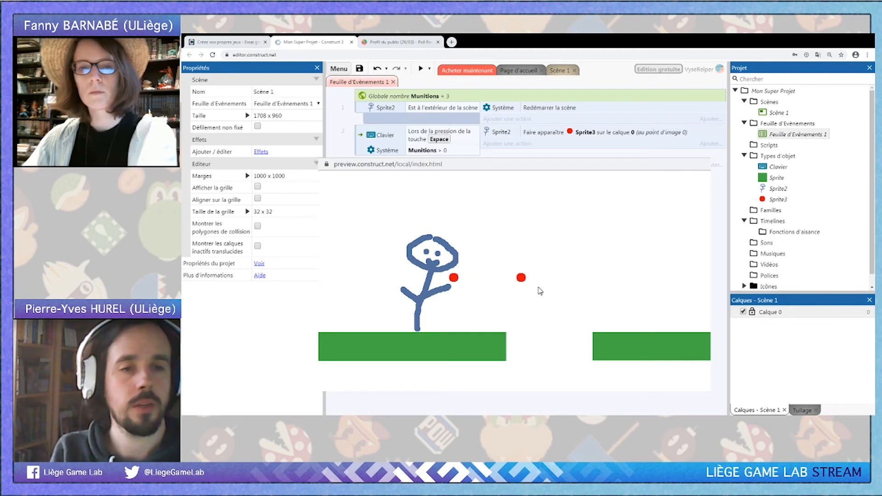
{"action": "key", "text": "space"}
{"action": "key", "text": "space"}
{"action": "key", "text": "space"}
{"action": "key", "text": "space"}
{"action": "key", "text": "space"}
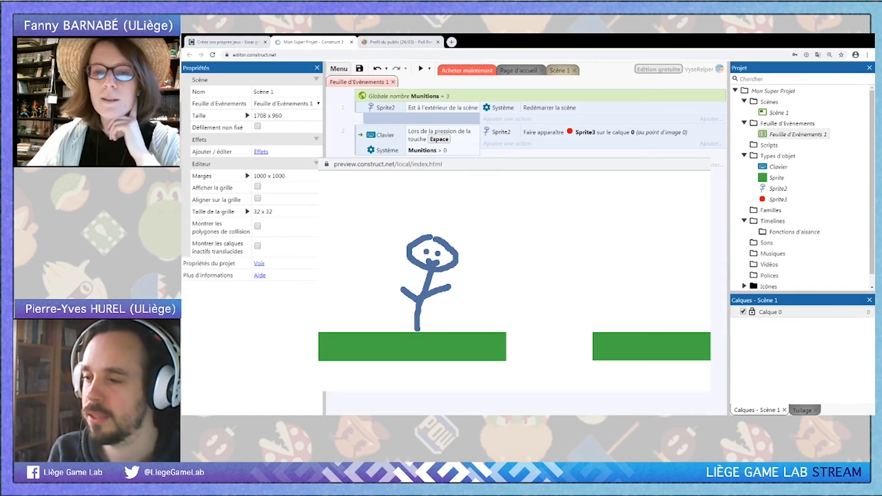
{"action": "key", "text": "alt+F4"}
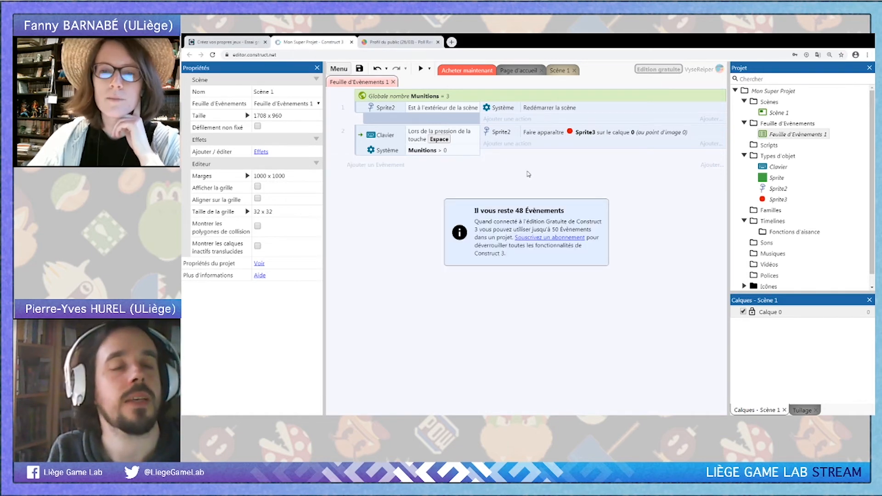
Add a Système action "Soustraire de" to the Espace key event, subtracting 1 from Munitions
{"action": "left_click", "coordinate": [512, 148]}
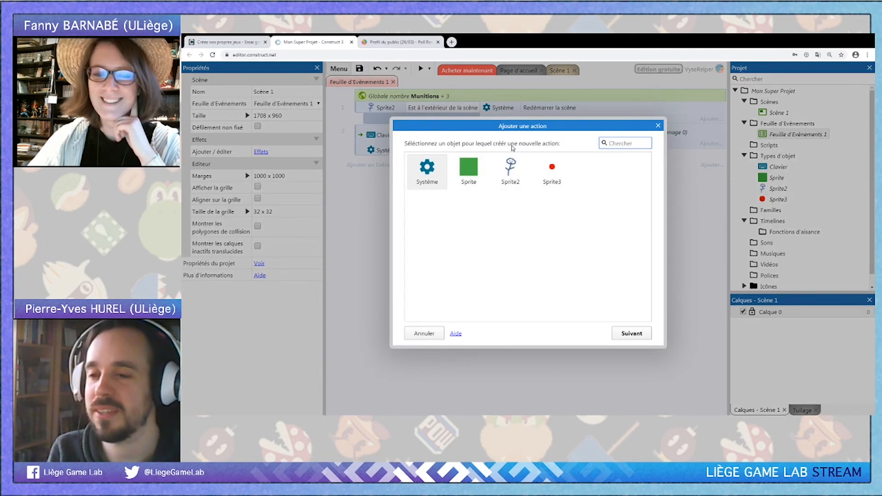
{"action": "left_click", "coordinate": [658, 126]}
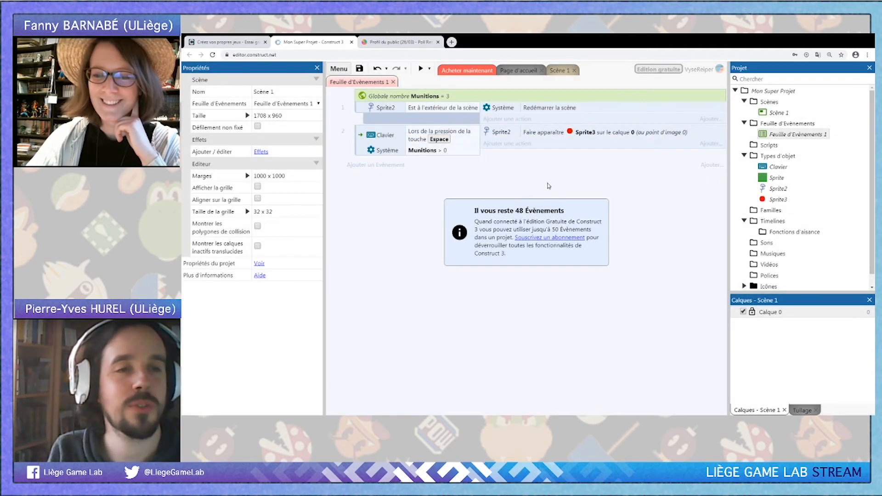
{"action": "left_click", "coordinate": [501, 144]}
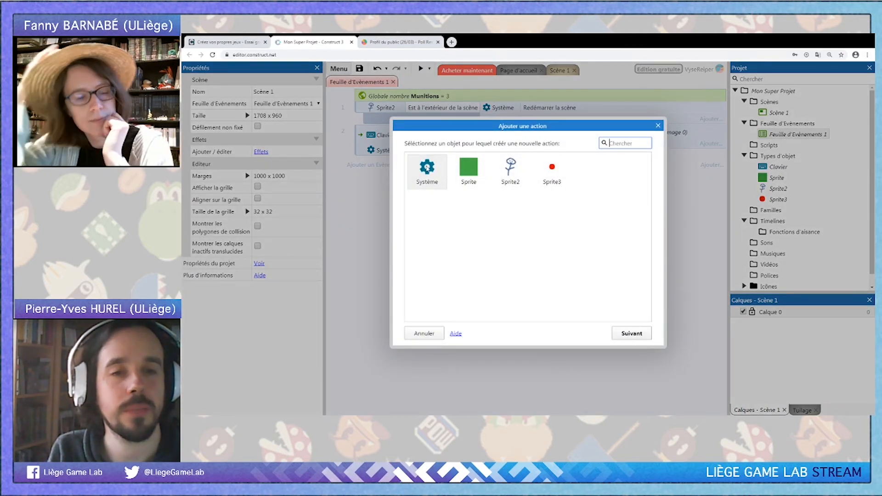
{"action": "double_click", "coordinate": [427, 168]}
{"action": "left_click_drag", "start_coordinate": [649, 171], "coordinate": [649, 279]}
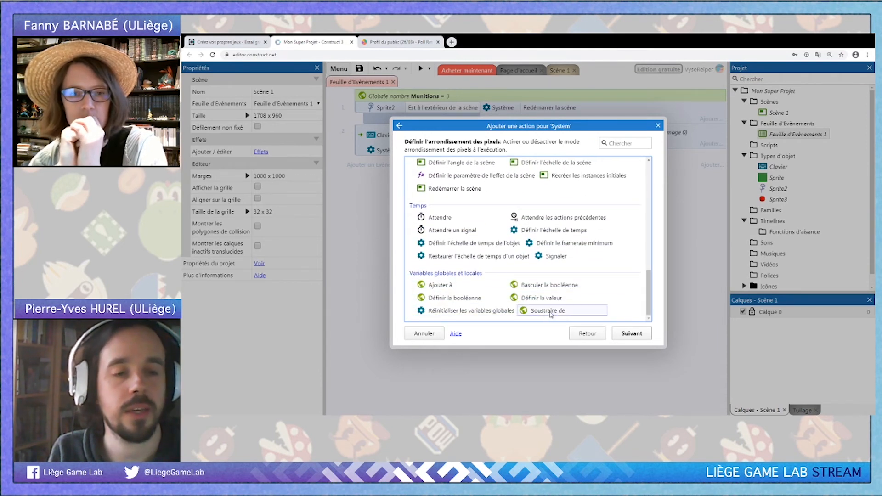
{"action": "left_click", "coordinate": [551, 314]}
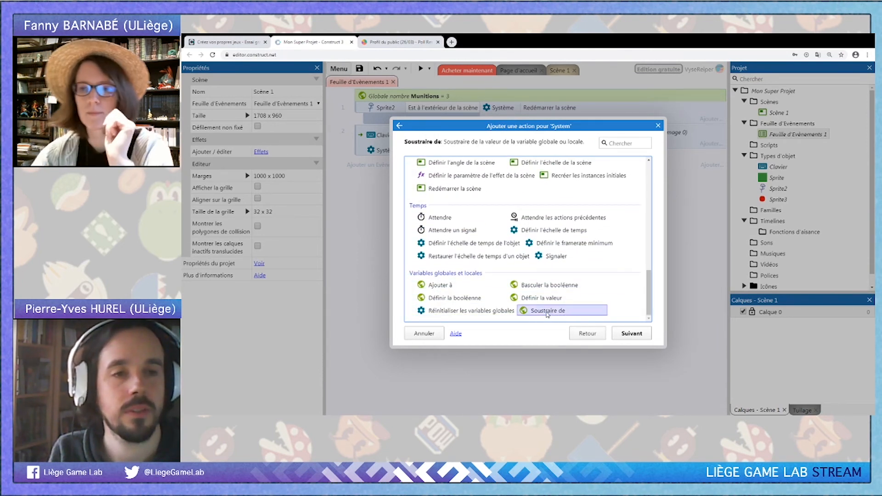
{"action": "double_click", "coordinate": [545, 311]}
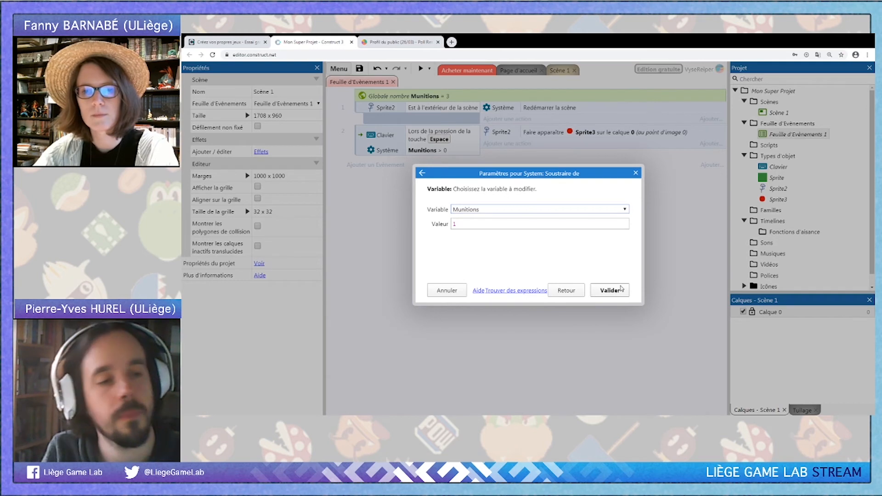
{"action": "left_click", "coordinate": [610, 291]}
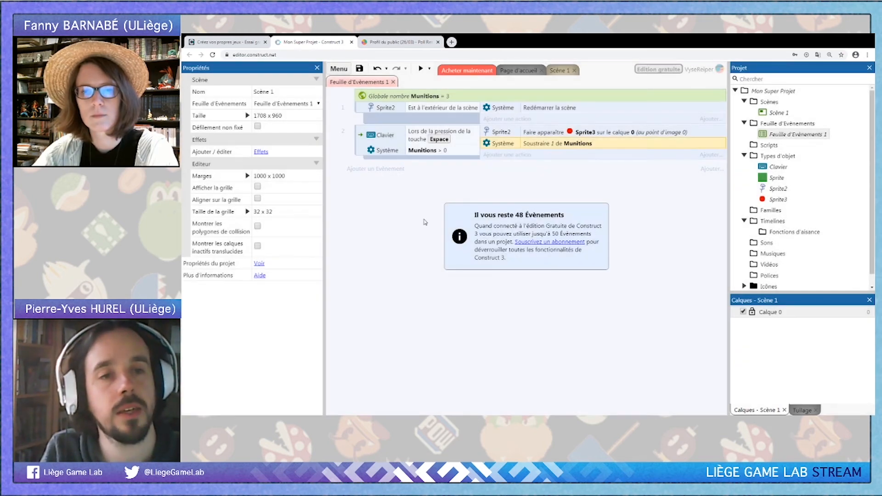
{"action": "left_click", "coordinate": [360, 146]}
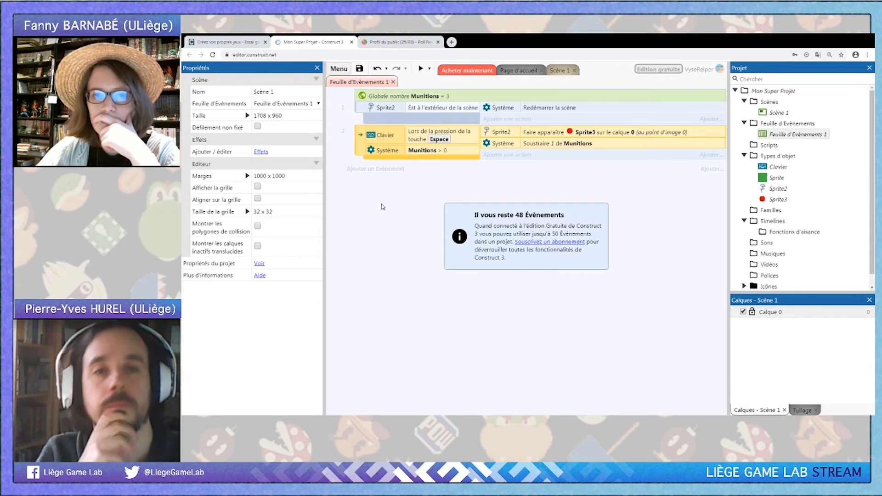
Preview the scene again, fire with Espace to test the ammunition limit, and close the preview
{"action": "left_click", "coordinate": [422, 70]}
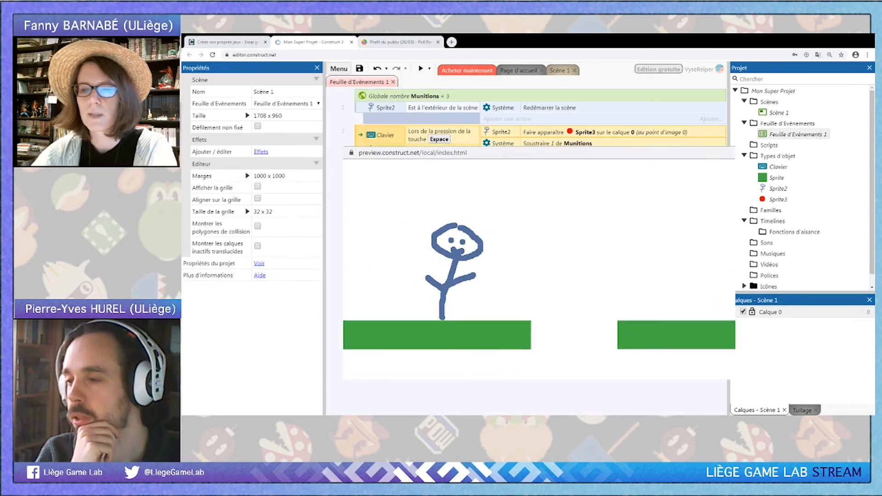
{"action": "key", "text": "space"}
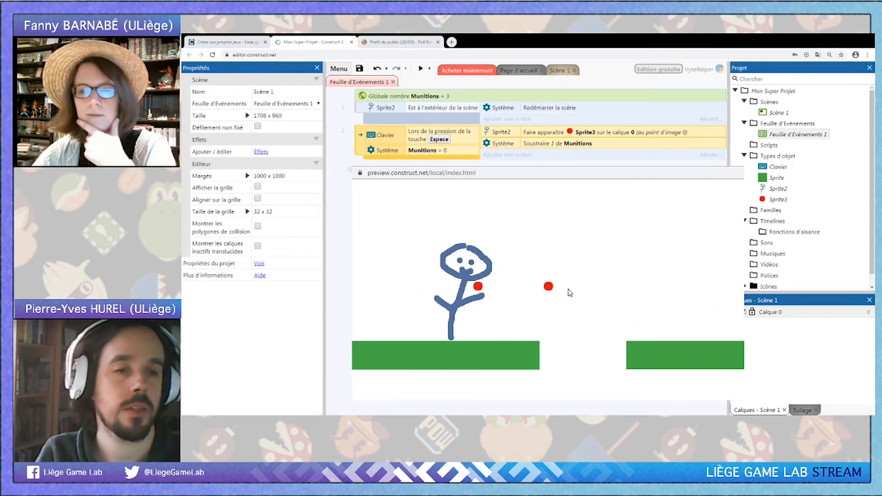
{"action": "key", "text": "space"}
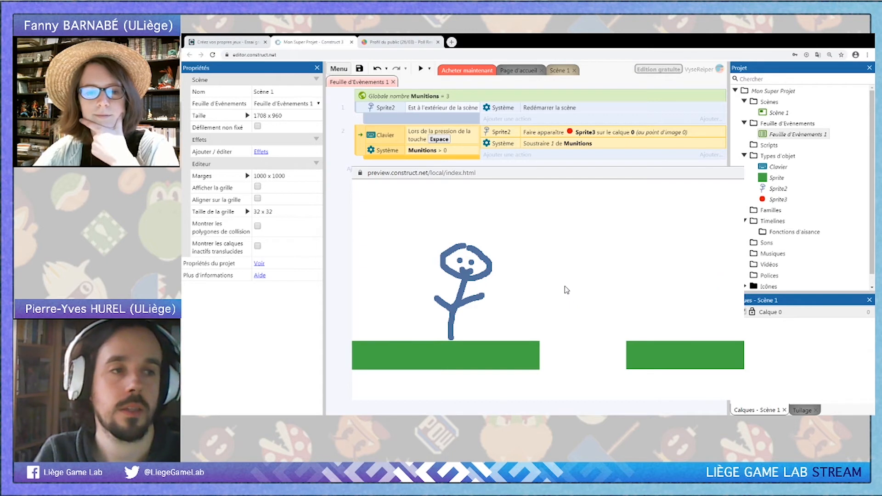
{"action": "left_click", "coordinate": [426, 317]}
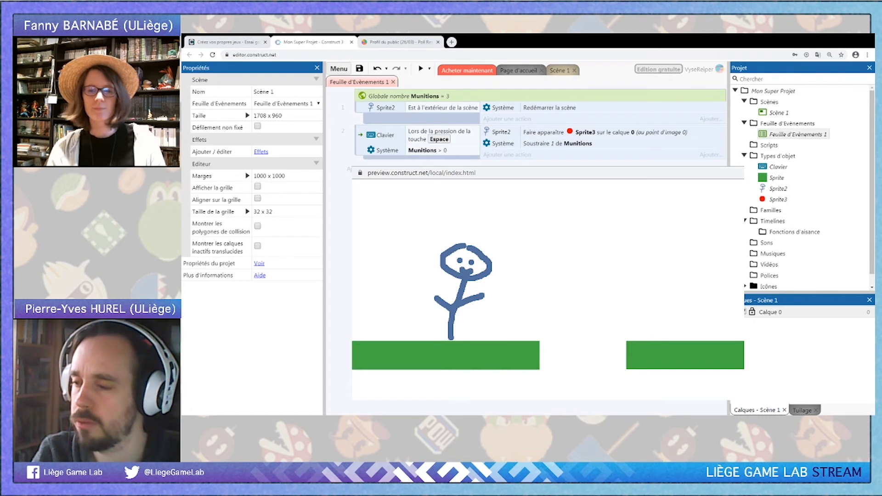
{"action": "key", "text": "alt+F4"}
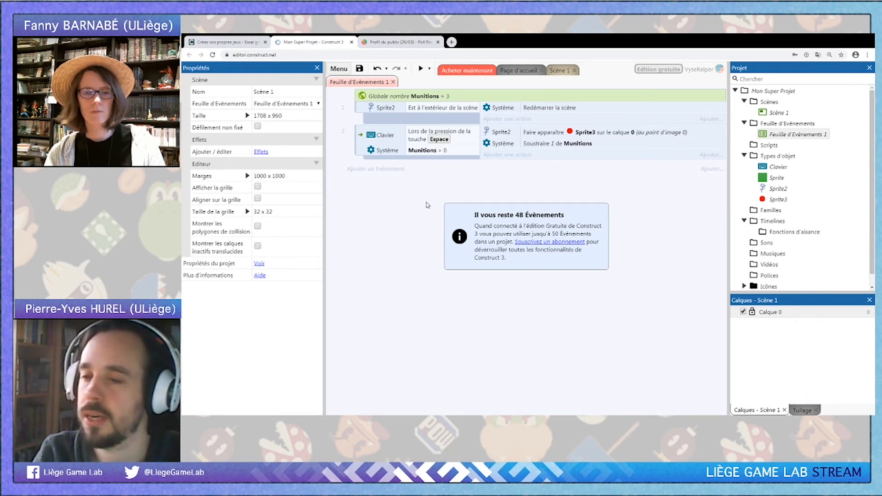
Open the Scène 1 layout and bring the stick figure and platforms into view
{"action": "double_click", "coordinate": [784, 113]}
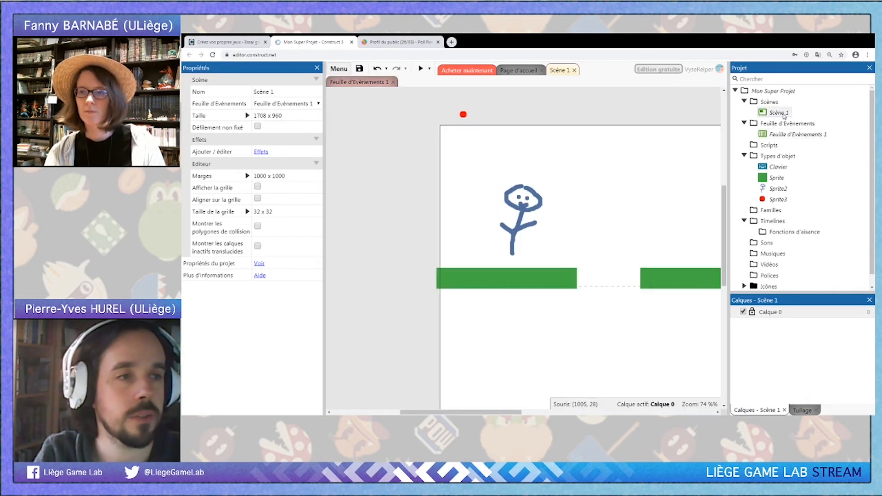
{"action": "scroll", "coordinate": [650, 264], "scroll_direction": "down", "scroll_amount": 2}
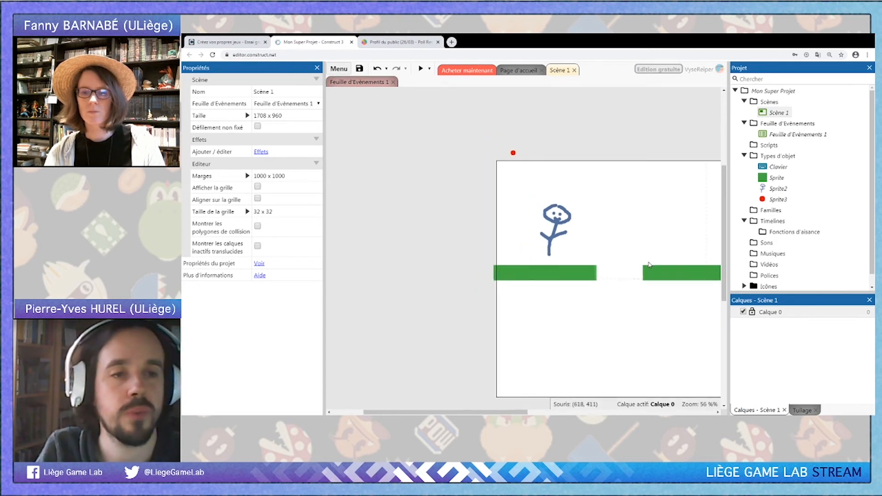
{"action": "scroll", "coordinate": [506, 226], "scroll_direction": "up", "scroll_amount": 2}
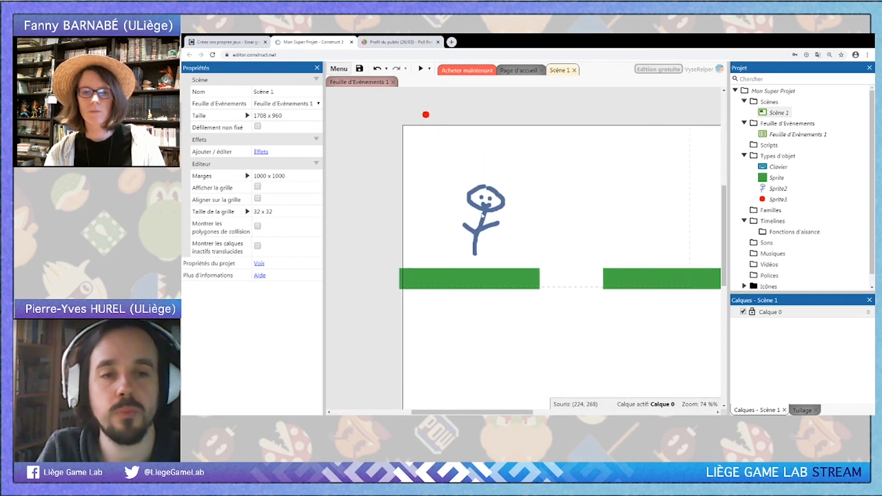
Review the events in Feuille d'Évènements 1 and return to the Scène 1 layout
{"action": "left_click", "coordinate": [483, 216]}
{"action": "left_click", "coordinate": [667, 200]}
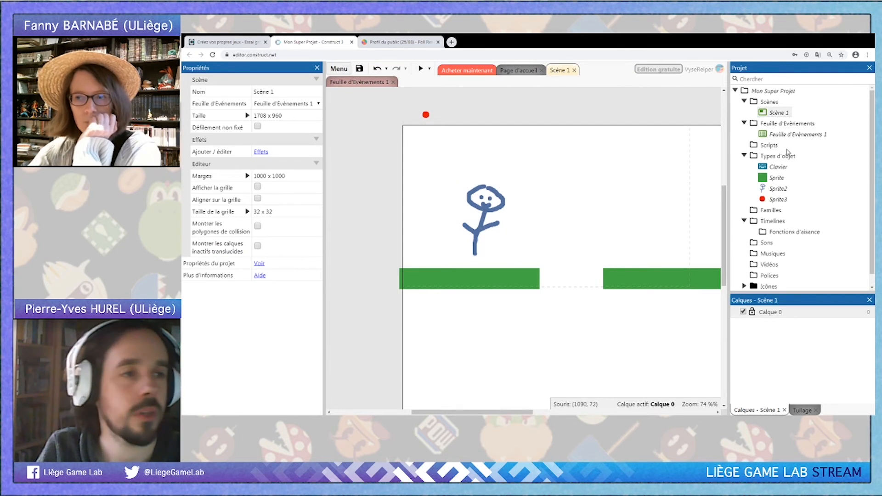
{"action": "double_click", "coordinate": [800, 135]}
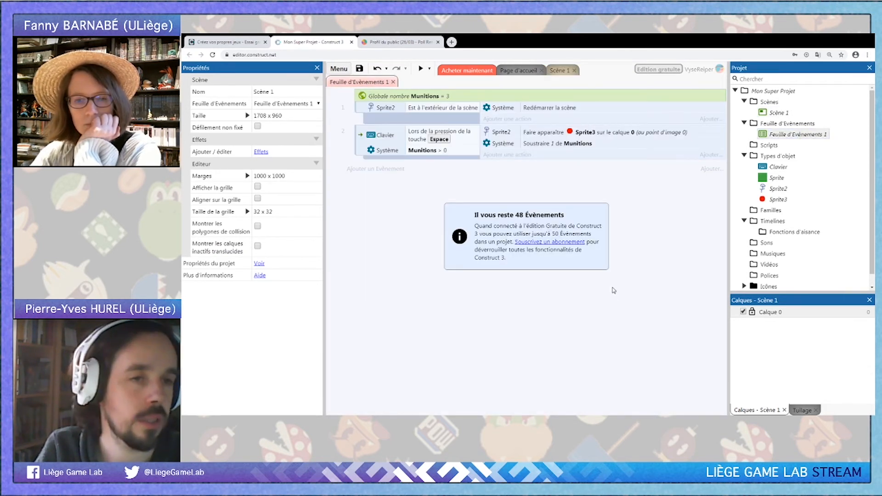
{"action": "double_click", "coordinate": [777, 112]}
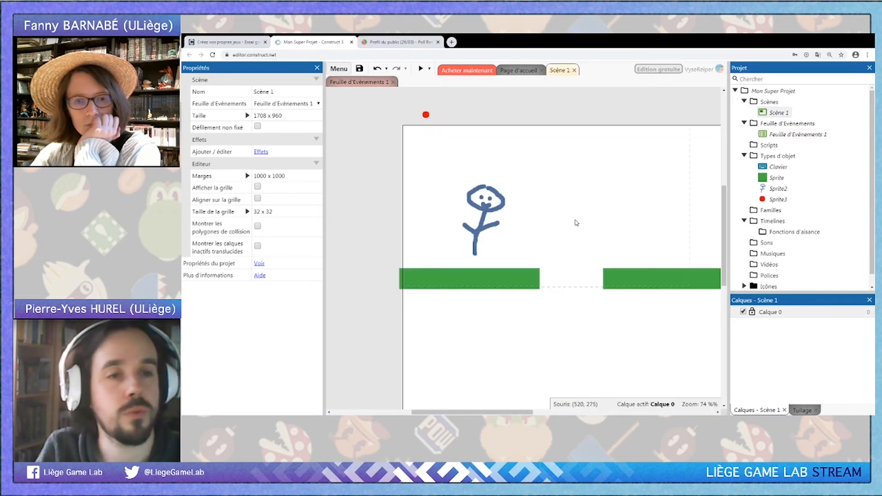
{"action": "left_click", "coordinate": [469, 271]}
Examine the movement behaviors available for the stick figure, including 8 Directions, ChercheChemin, Projectile, Rotation and Voiture, and close the list without adding one
{"action": "left_click", "coordinate": [485, 220]}
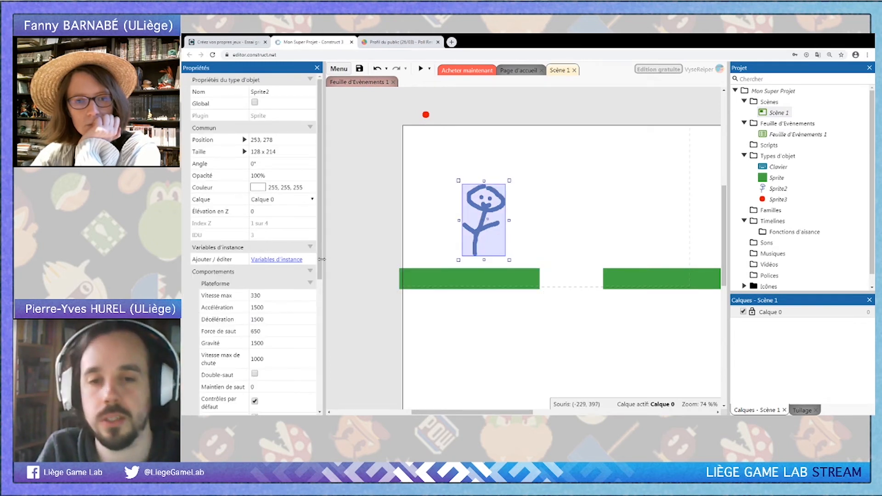
{"action": "left_click_drag", "start_coordinate": [320, 250], "coordinate": [338, 363]}
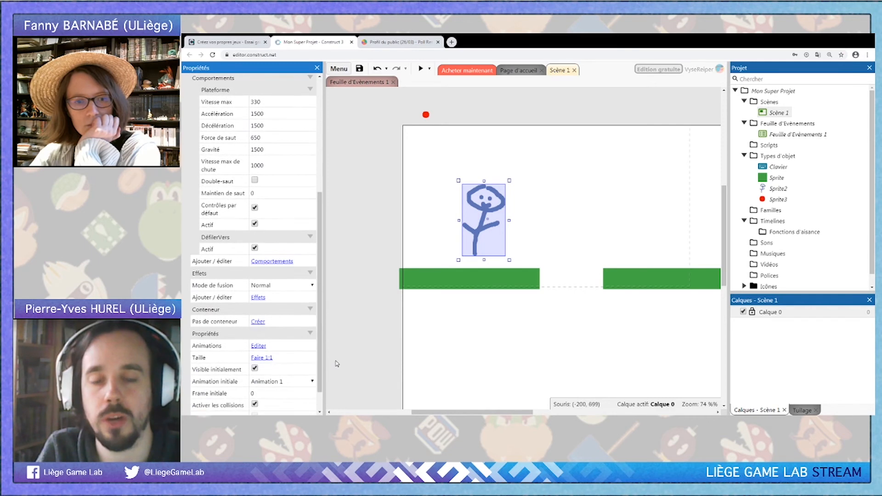
{"action": "left_click", "coordinate": [272, 261]}
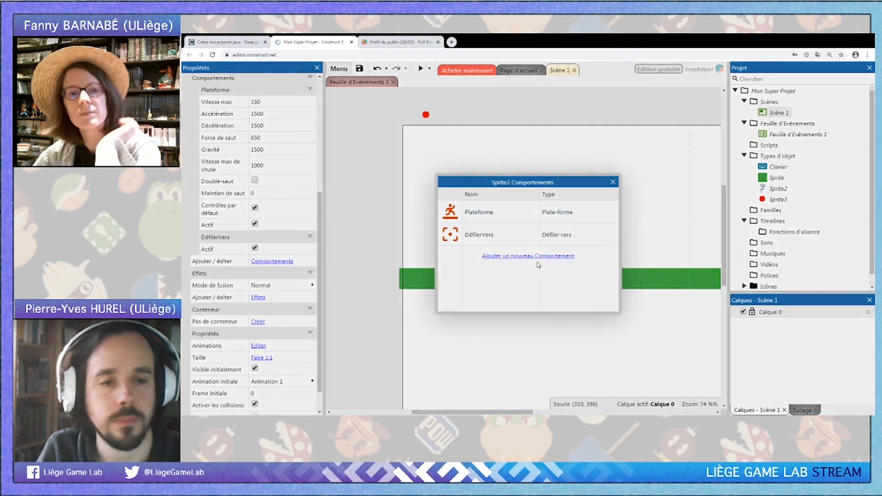
{"action": "left_click", "coordinate": [534, 256]}
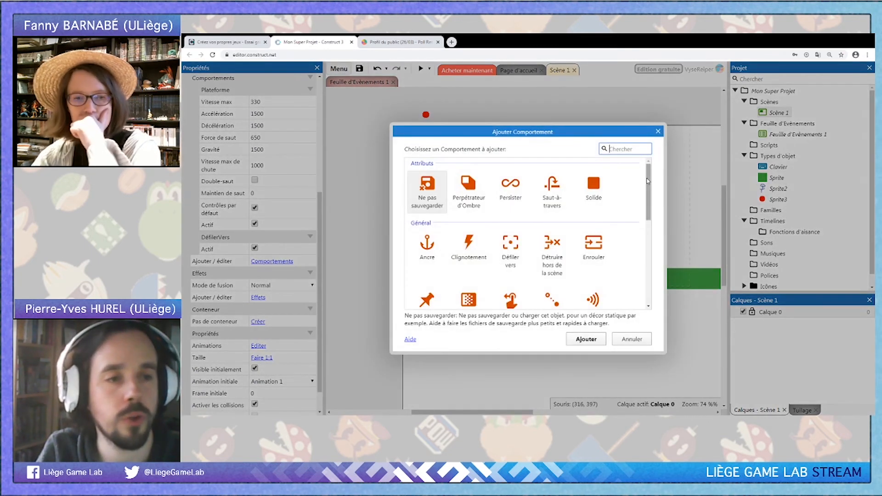
{"action": "left_click_drag", "start_coordinate": [655, 194], "coordinate": [663, 275]}
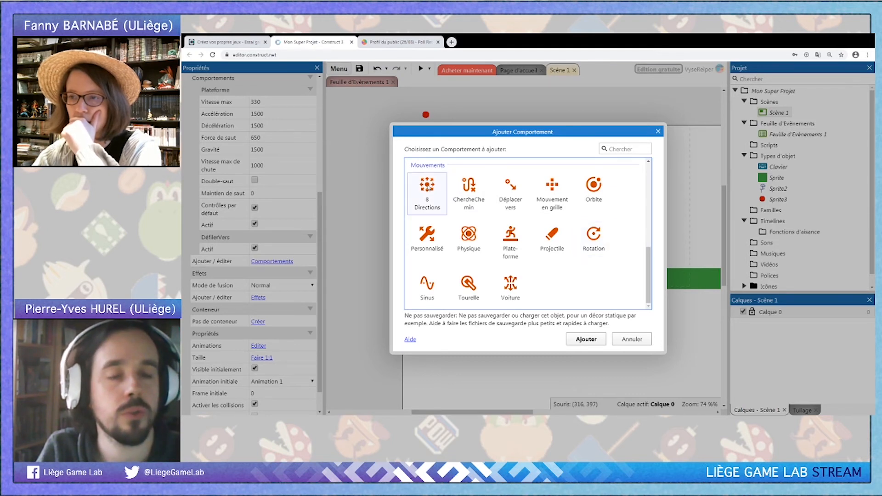
{"action": "left_click", "coordinate": [433, 188]}
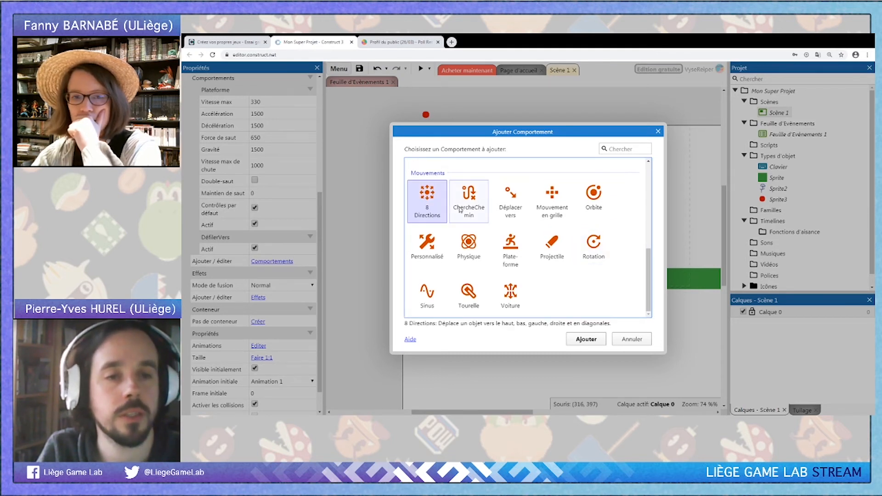
{"action": "left_click", "coordinate": [472, 207]}
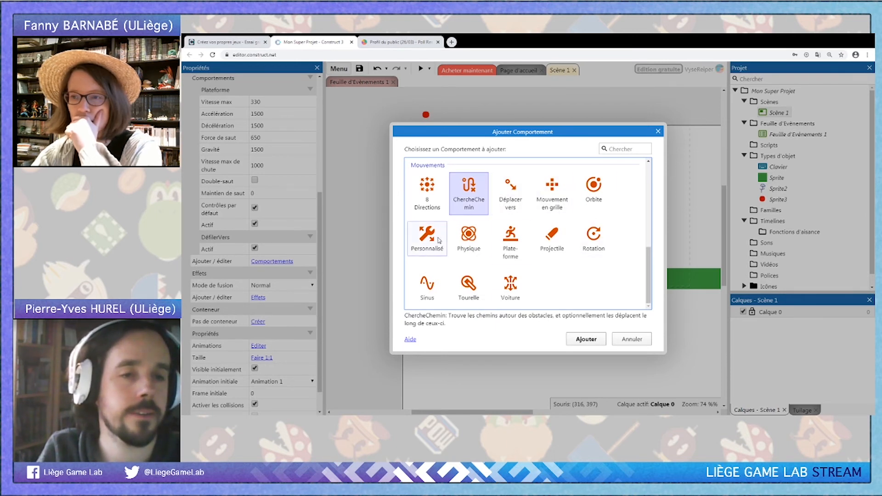
{"action": "left_click", "coordinate": [510, 237]}
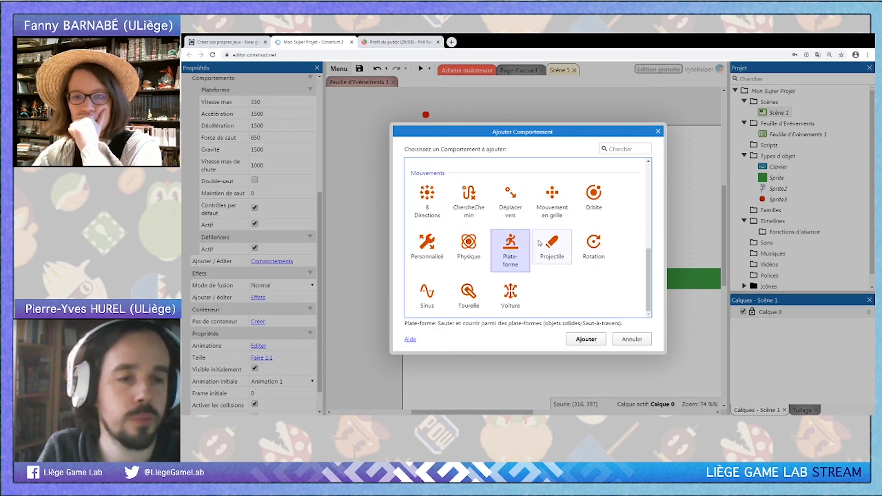
{"action": "left_click", "coordinate": [552, 243]}
{"action": "left_click", "coordinate": [594, 241]}
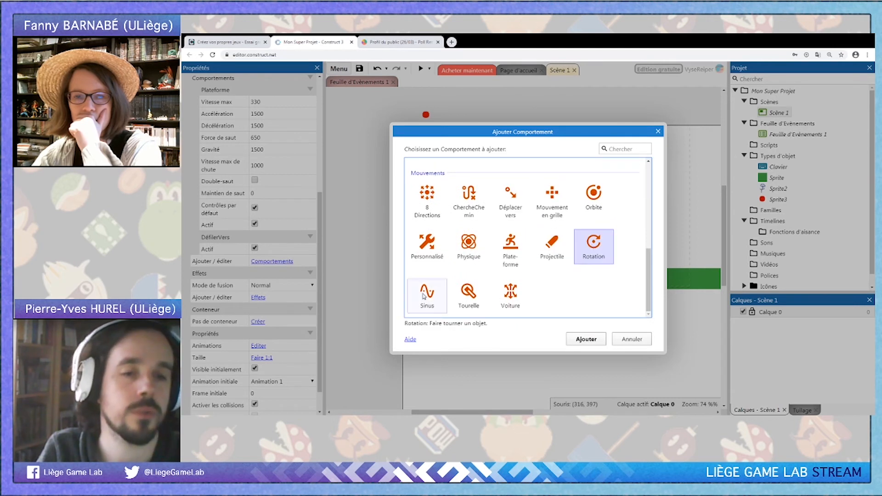
{"action": "left_click", "coordinate": [426, 289]}
{"action": "left_click", "coordinate": [469, 294]}
{"action": "left_click", "coordinate": [508, 296]}
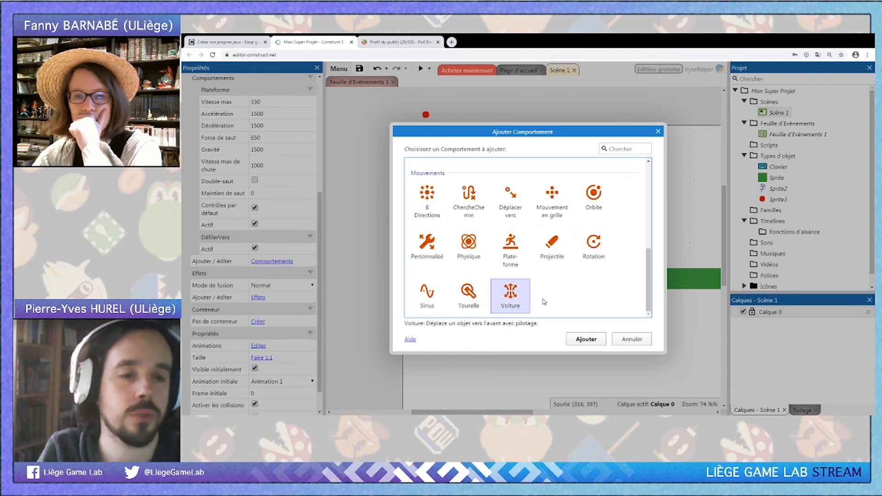
{"action": "left_click", "coordinate": [463, 299]}
{"action": "left_click", "coordinate": [506, 299]}
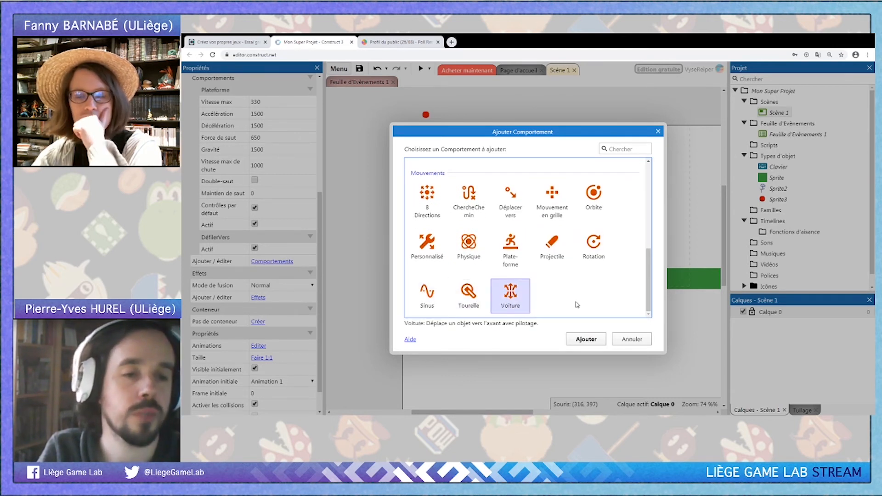
{"action": "left_click", "coordinate": [597, 294]}
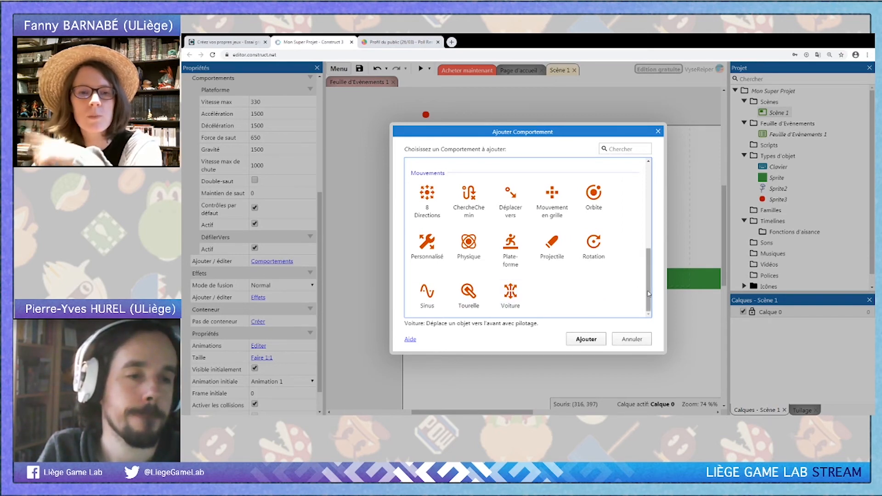
{"action": "left_click", "coordinate": [632, 340]}
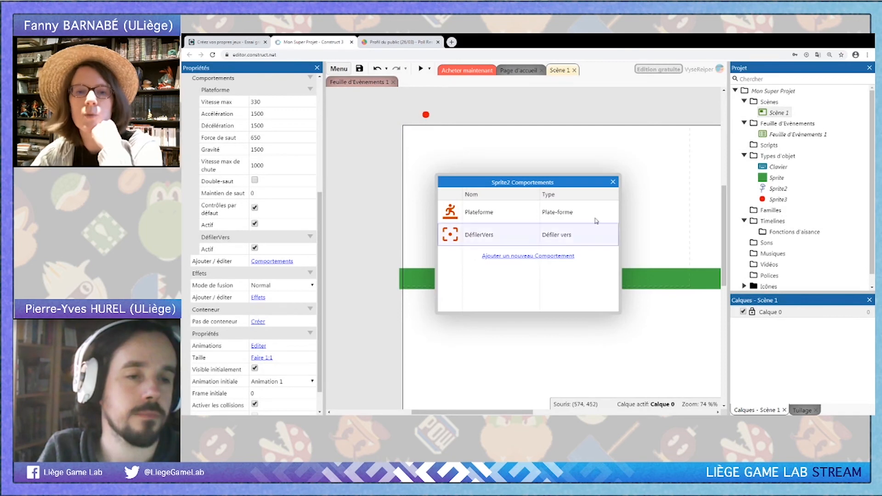
{"action": "left_click", "coordinate": [613, 182]}
Add the Rotation behavior to the green platform sprite
{"action": "left_click", "coordinate": [642, 280]}
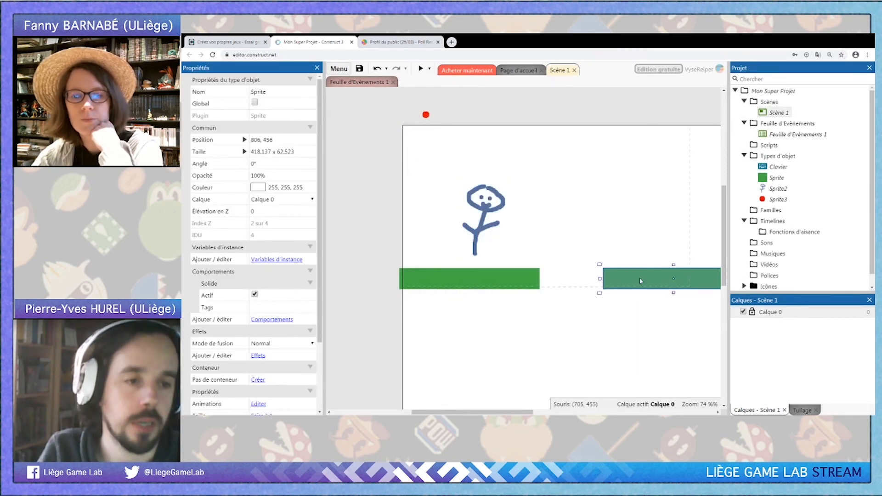
{"action": "left_click", "coordinate": [275, 320]}
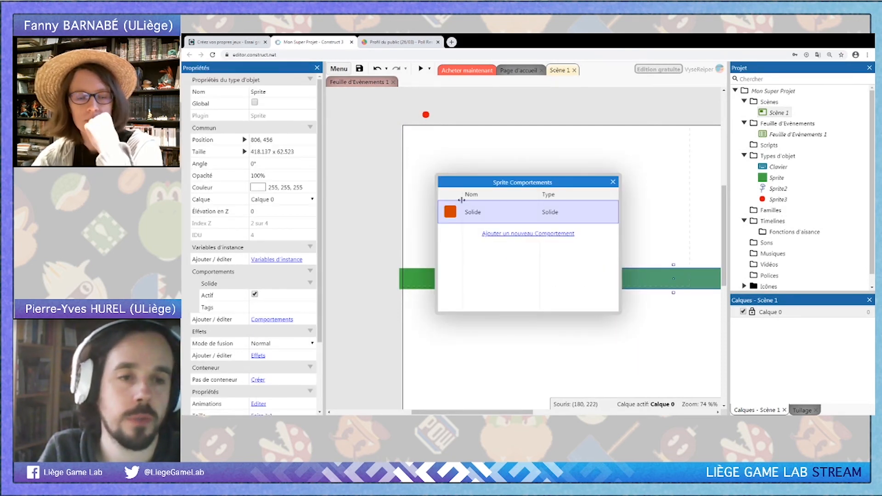
{"action": "left_click", "coordinate": [505, 234]}
{"action": "scroll", "coordinate": [650, 208], "scroll_direction": "down", "scroll_amount": 5}
{"action": "left_click", "coordinate": [594, 246]}
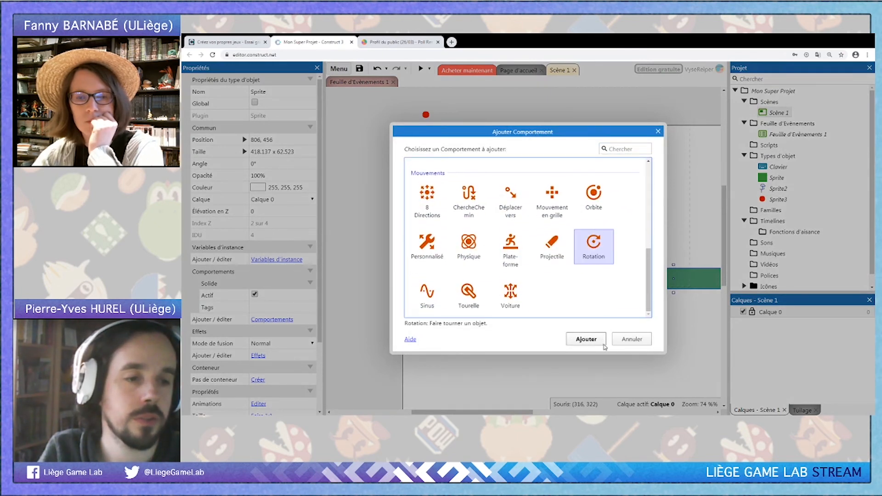
{"action": "left_click", "coordinate": [602, 341]}
{"action": "left_click", "coordinate": [613, 184]}
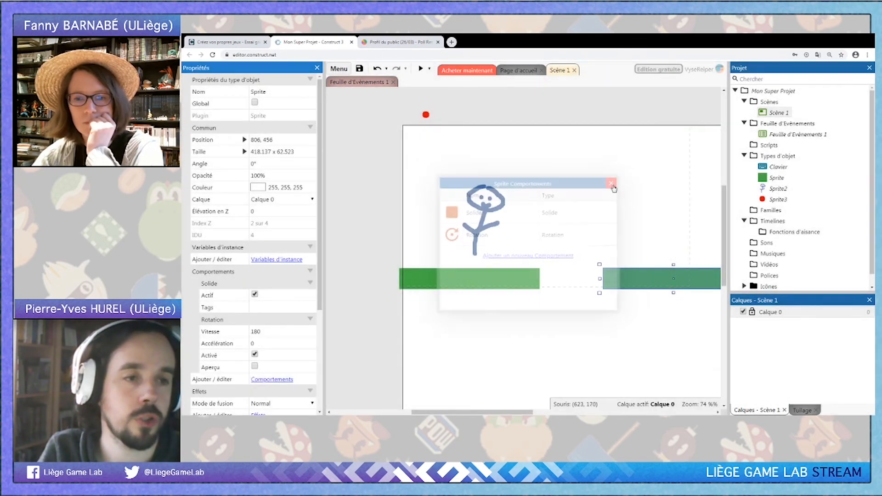
Turn off the Rotation behavior's Activé option for the platform under the stick figure, and check the second platform's settings
{"action": "left_click", "coordinate": [515, 281]}
{"action": "left_click", "coordinate": [639, 281]}
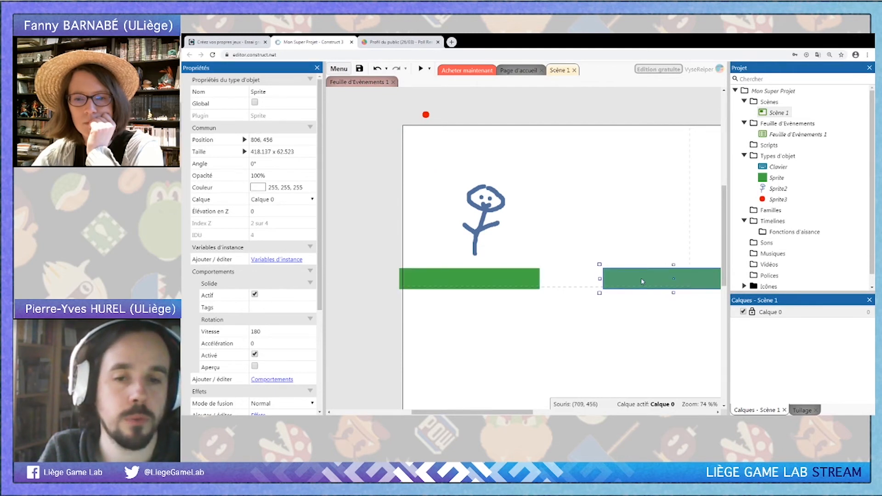
{"action": "left_click", "coordinate": [509, 285]}
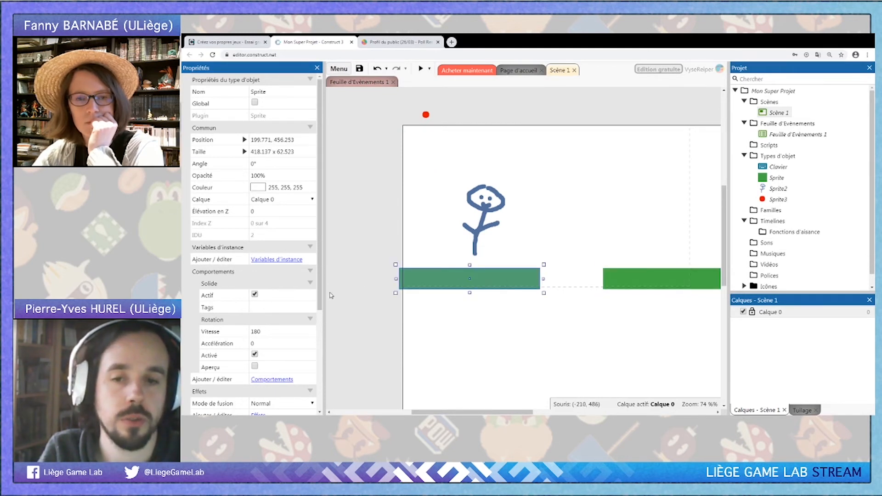
{"action": "left_click", "coordinate": [632, 278]}
{"action": "left_click", "coordinate": [460, 280]}
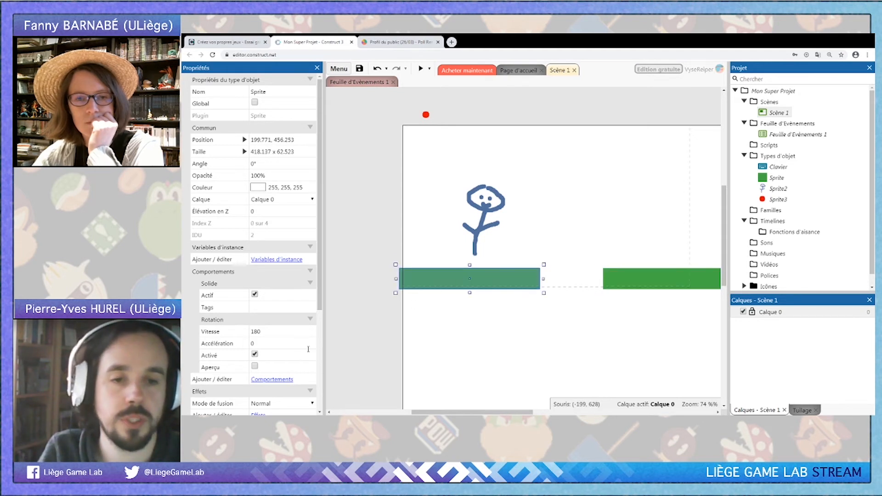
{"action": "left_click", "coordinate": [255, 356]}
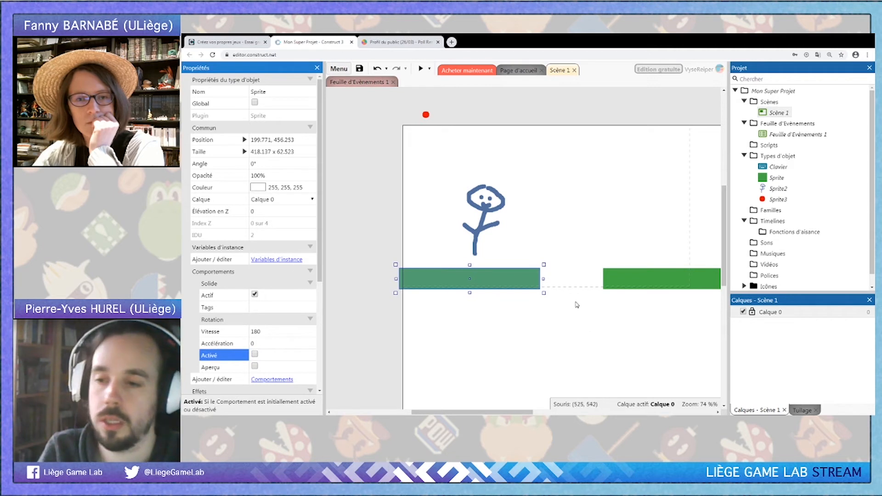
{"action": "left_click", "coordinate": [625, 217]}
{"action": "left_click", "coordinate": [645, 287]}
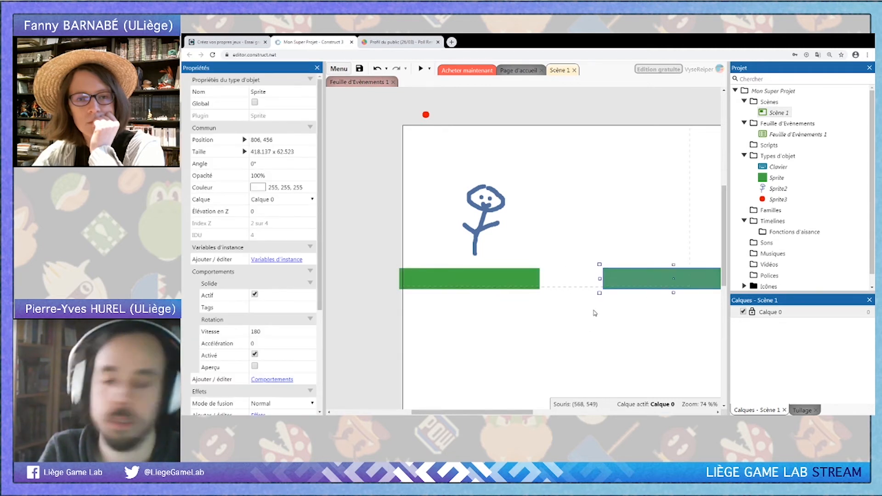
Preview the scene to test the rotating second platform and move the preview window over the layout
{"action": "left_click", "coordinate": [580, 274]}
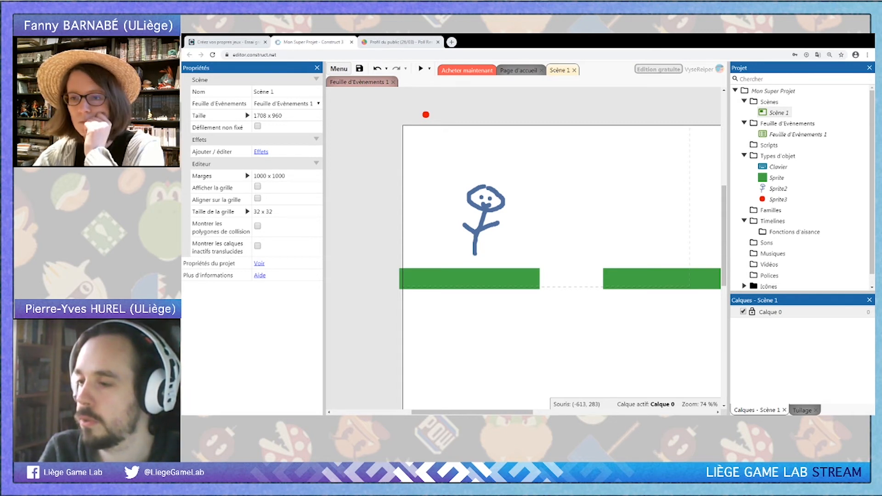
{"action": "key", "text": "F5"}
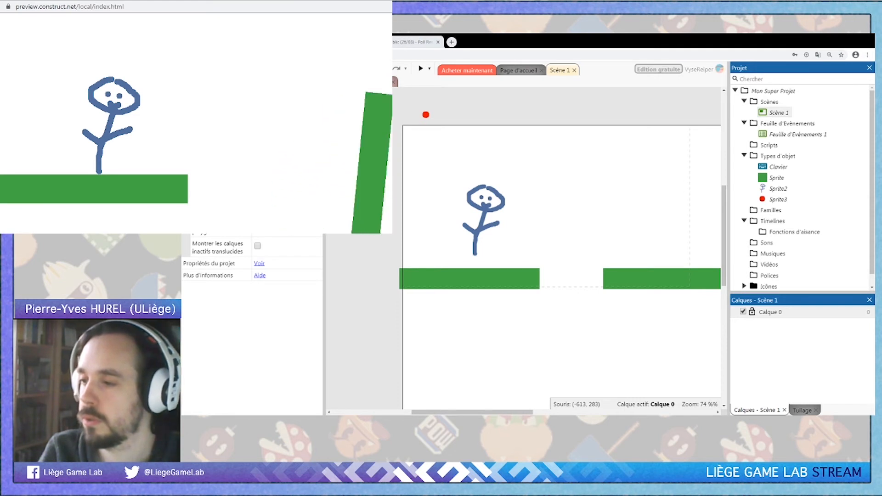
{"action": "left_click_drag", "start_coordinate": [197, 2], "coordinate": [569, 135]}
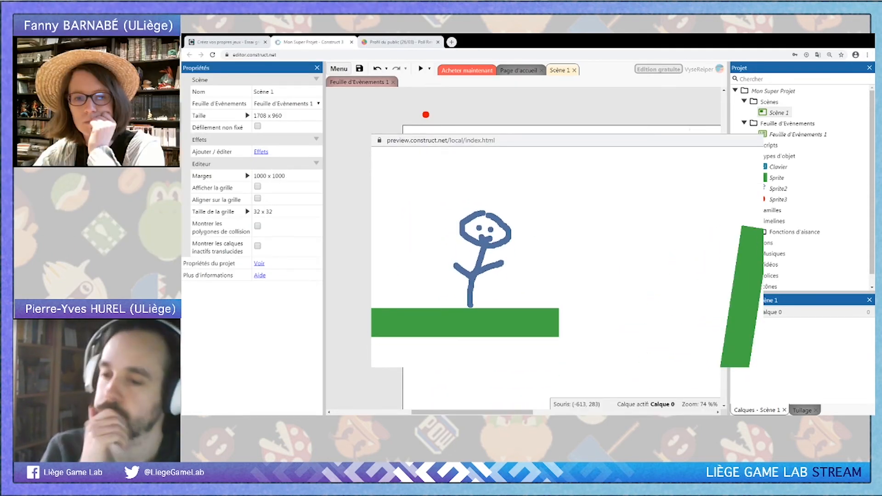
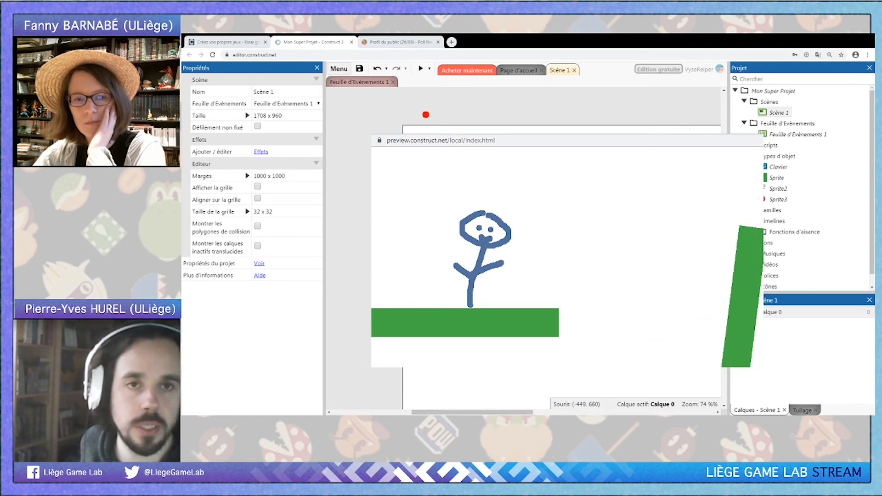
Show the StrawPoll "Profil du public (26/03)" page and the Construct free trial page, and return to the project editor
{"action": "left_click", "coordinate": [413, 42]}
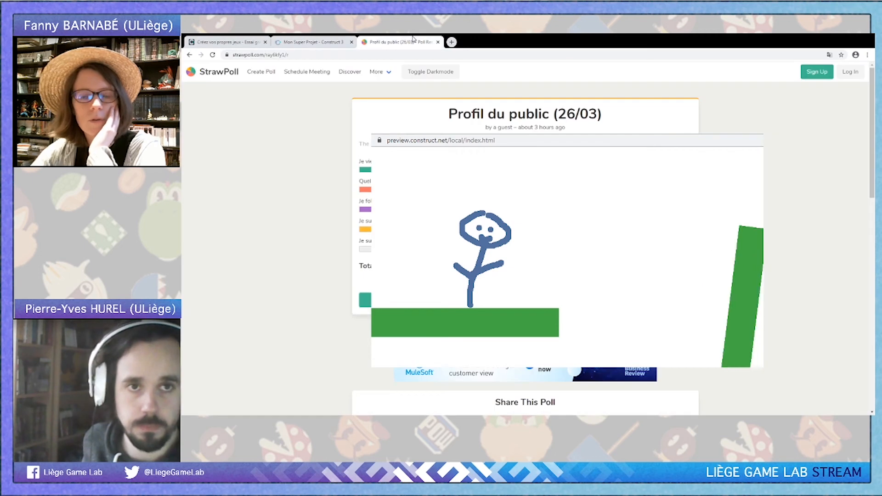
{"action": "left_click", "coordinate": [328, 41]}
{"action": "left_click", "coordinate": [239, 40]}
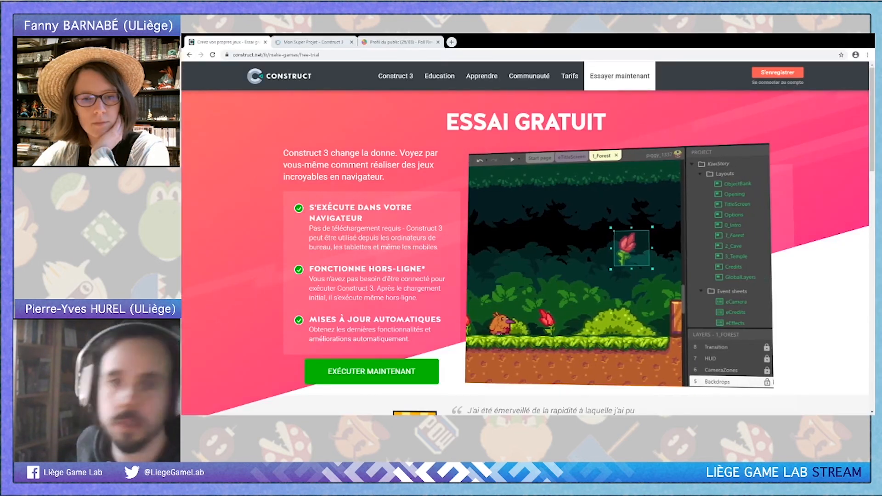
{"action": "left_click", "coordinate": [311, 42]}
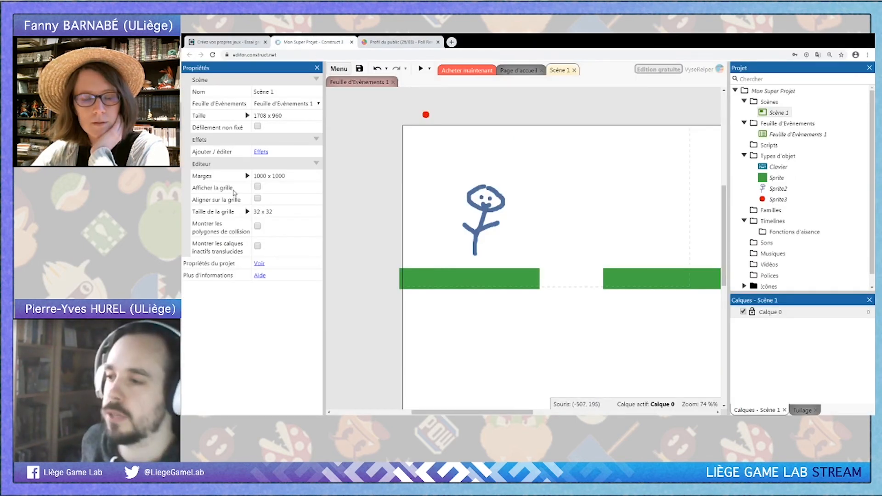
Look through the stick figure's Plateforme speed, acceleration and jump settings and enable Double-saut
{"action": "left_click", "coordinate": [499, 206]}
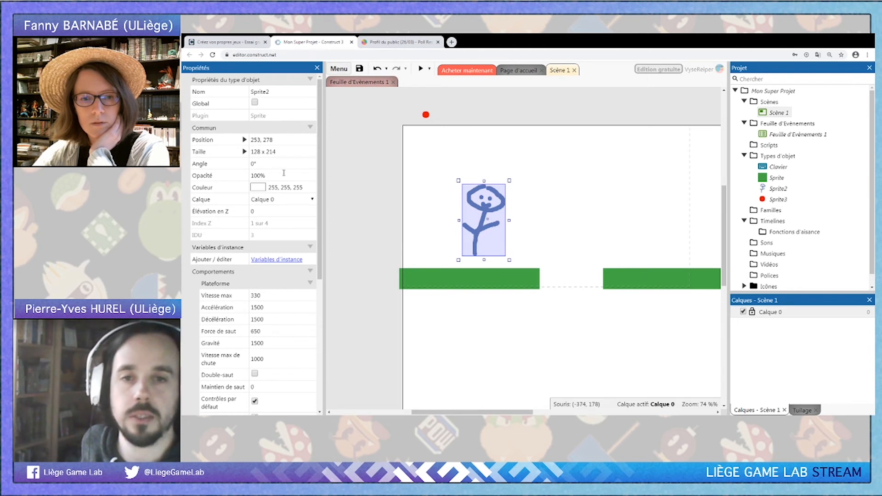
{"action": "left_click", "coordinate": [264, 297]}
{"action": "left_click", "coordinate": [265, 308]}
{"action": "left_click", "coordinate": [265, 320]}
{"action": "left_click", "coordinate": [266, 332]}
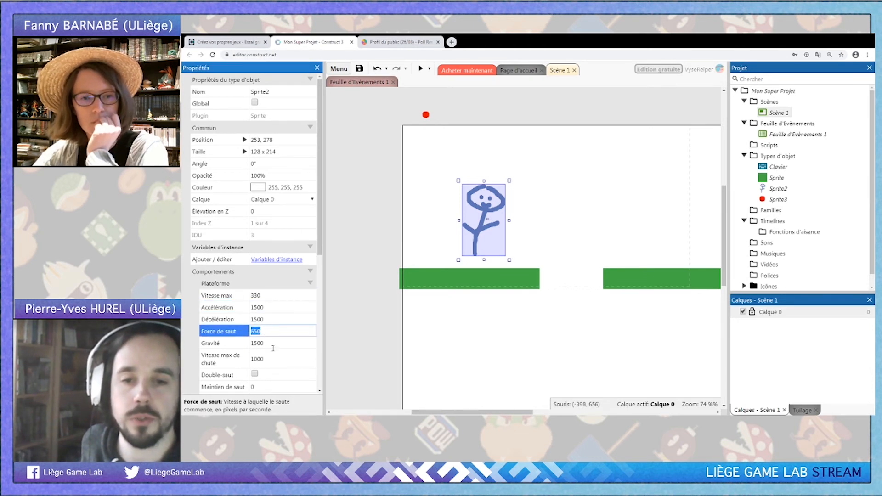
{"action": "left_click", "coordinate": [254, 375]}
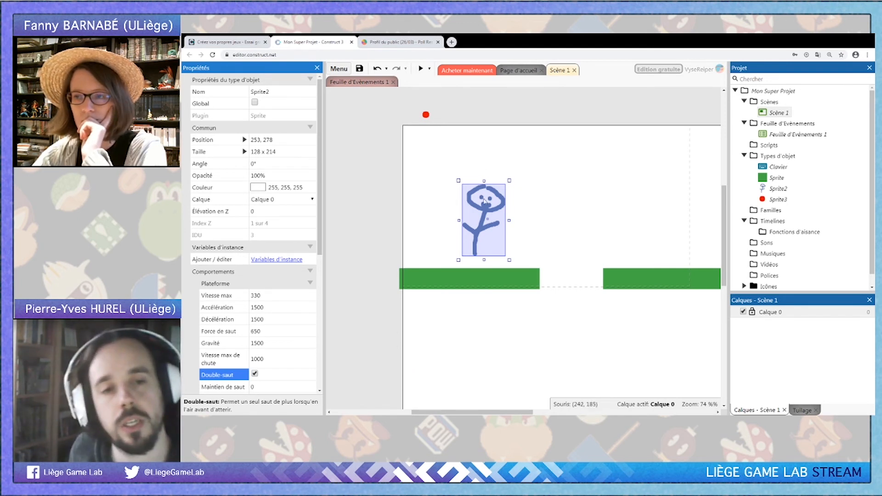
Open the blue stick figure's animation editor and examine the options for adding, duplicating and importing frames in Animation 1
{"action": "left_click", "coordinate": [551, 223]}
{"action": "double_click", "coordinate": [482, 214]}
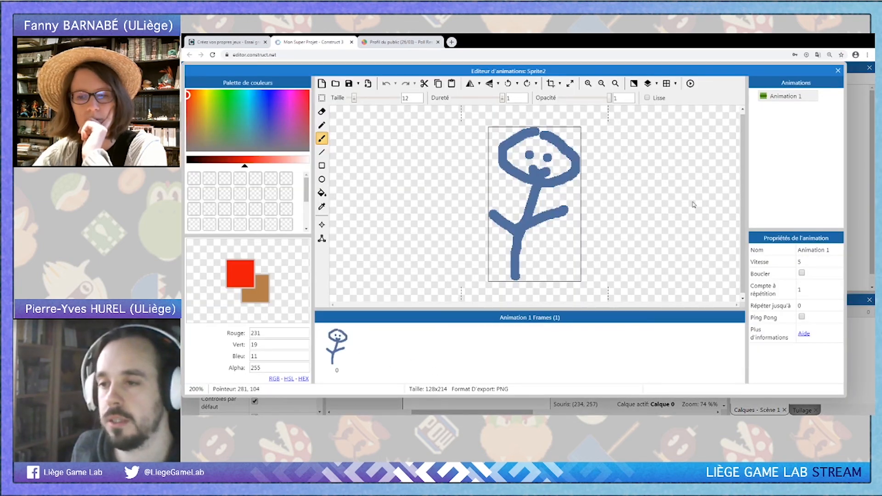
{"action": "double_click", "coordinate": [782, 96]}
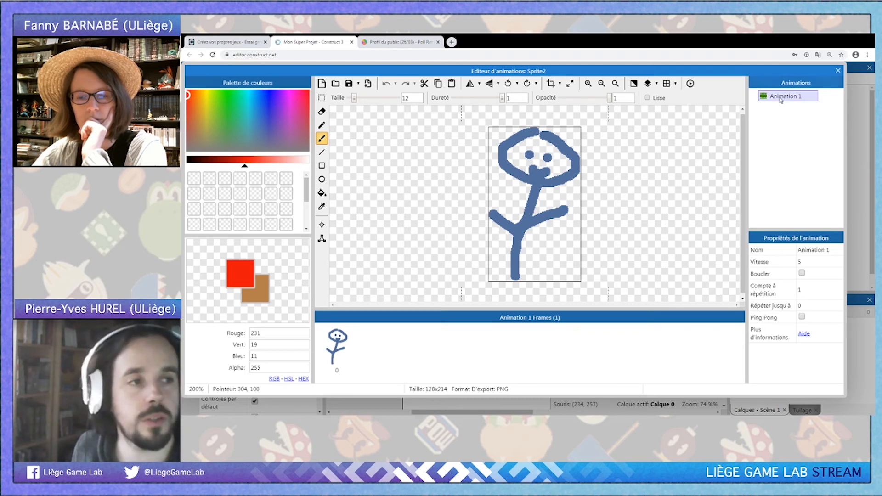
{"action": "left_click", "coordinate": [778, 121]}
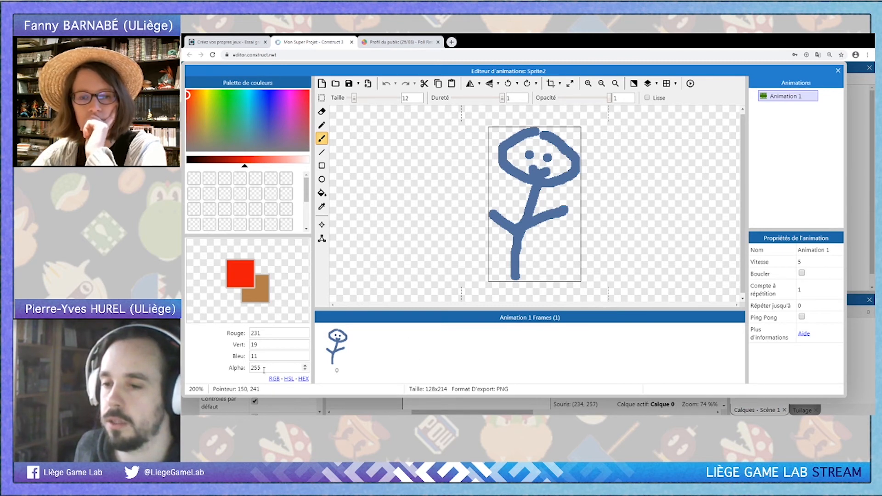
{"action": "left_click", "coordinate": [380, 354]}
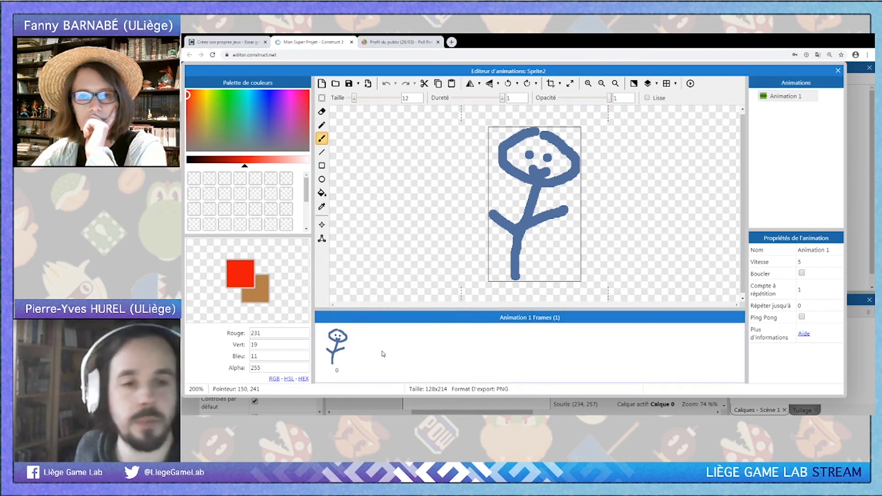
{"action": "right_click", "coordinate": [382, 354]}
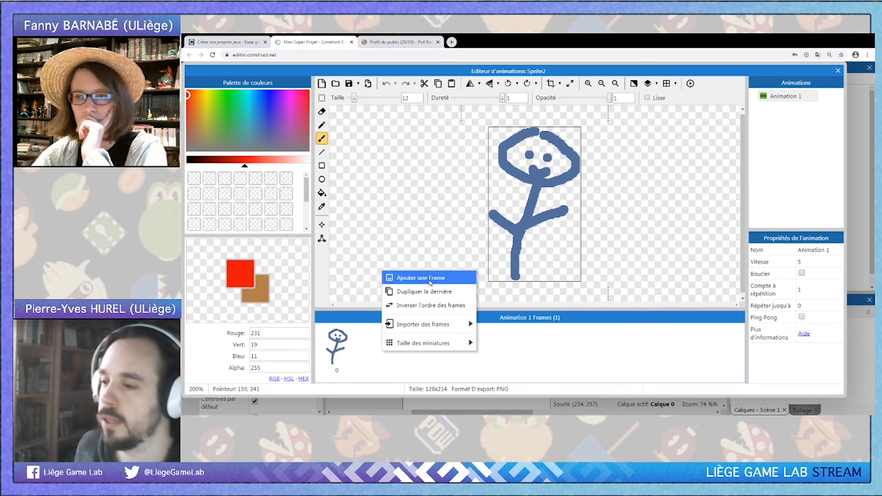
{"action": "mouse_move", "coordinate": [442, 325]}
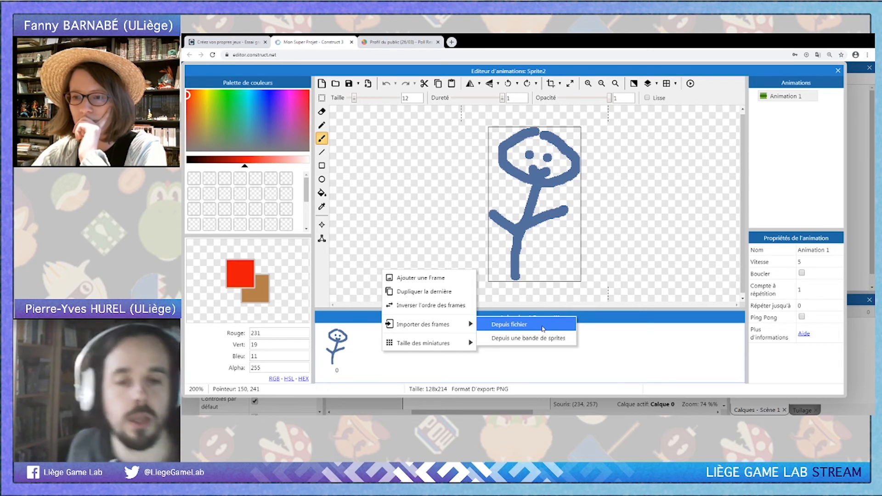
{"action": "left_click", "coordinate": [617, 346]}
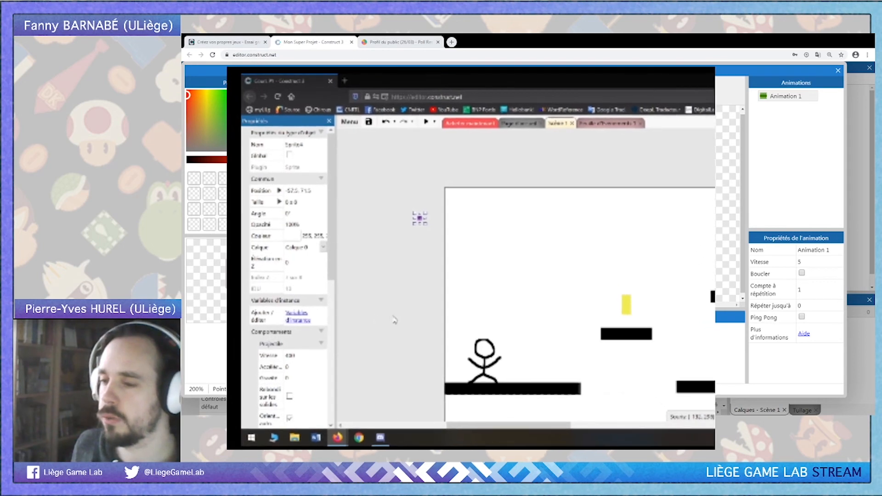
In the demo project, open the black stick figure's Animation 2, set its Compte à répétition to 1 and close the animation editor
{"action": "double_click", "coordinate": [485, 360]}
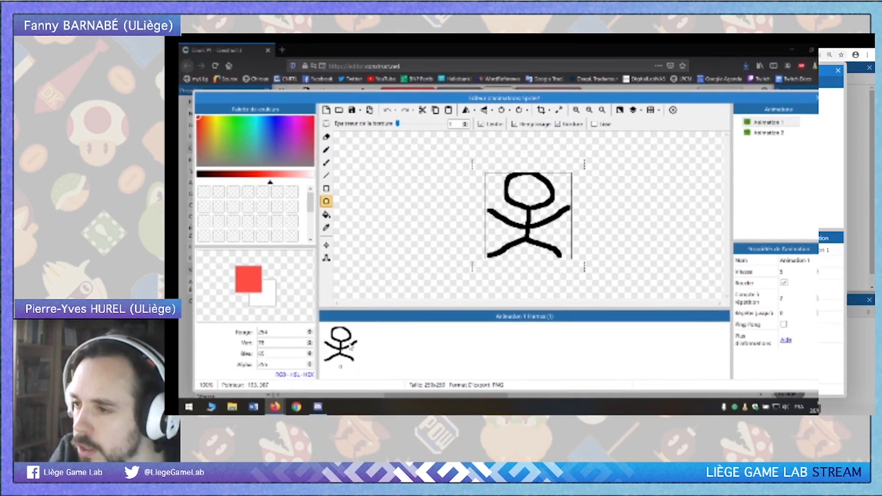
{"action": "left_click", "coordinate": [363, 348]}
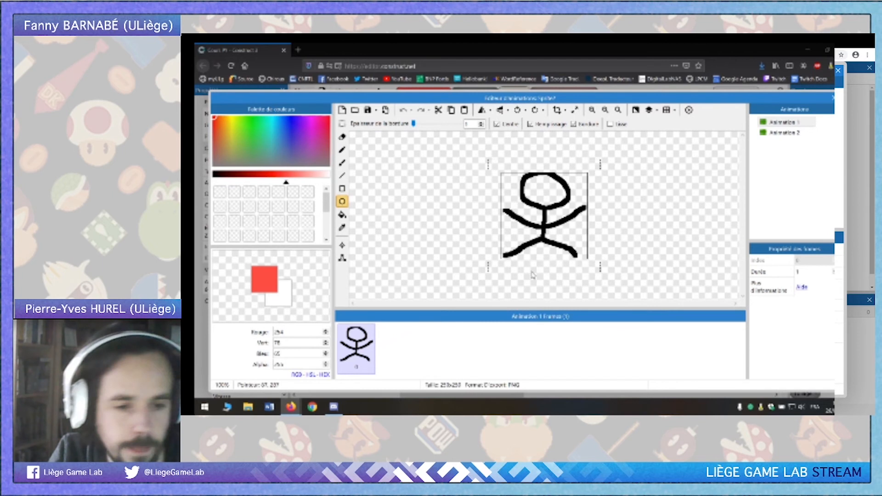
{"action": "left_click", "coordinate": [783, 132]}
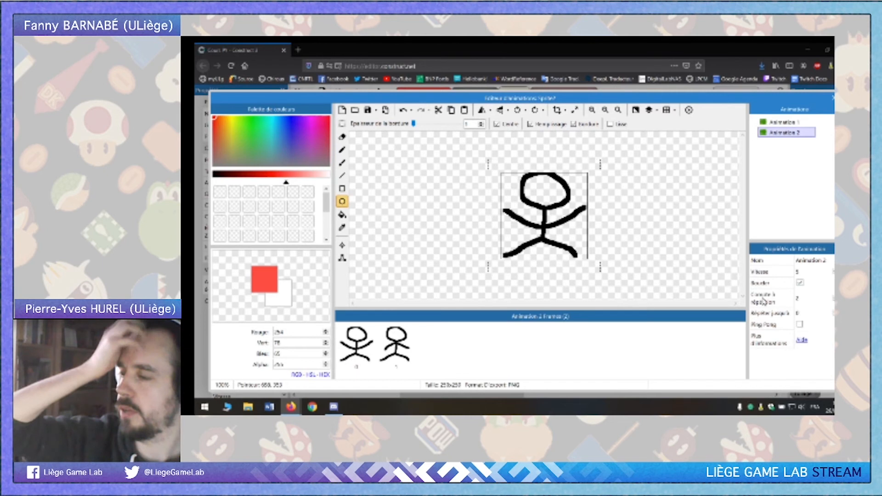
{"action": "left_click", "coordinate": [804, 300]}
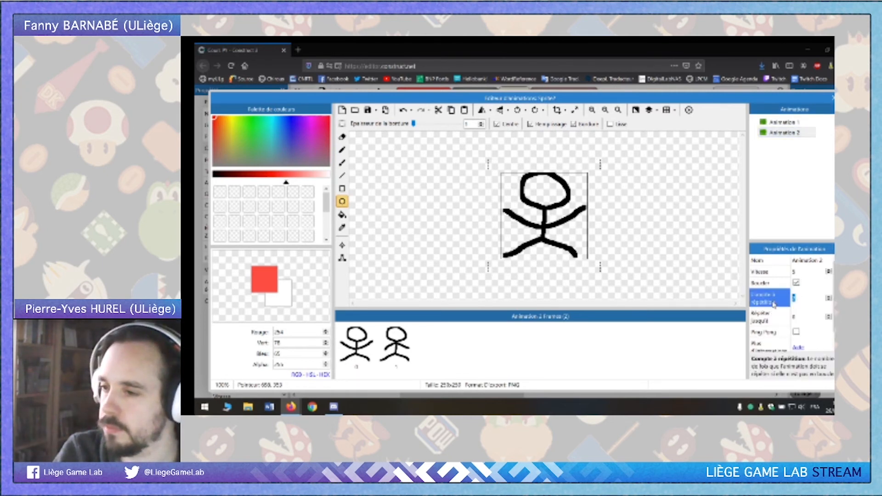
{"action": "left_click", "coordinate": [830, 301]}
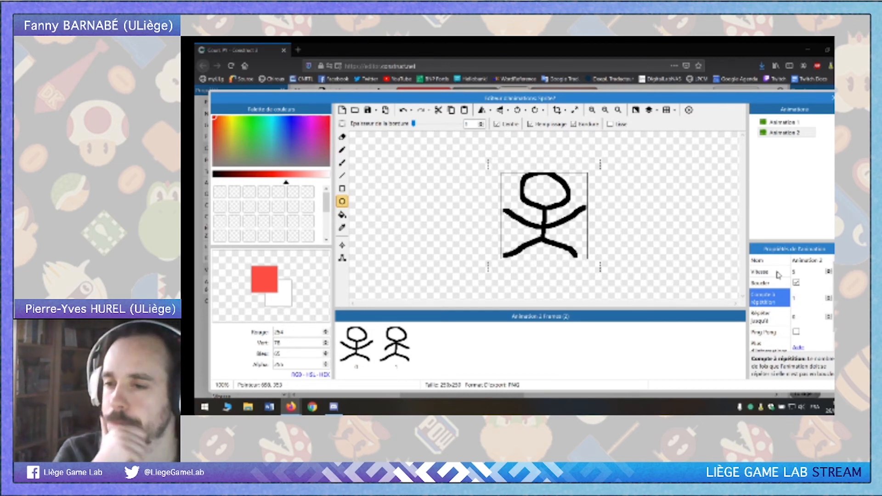
{"action": "left_click", "coordinate": [833, 97]}
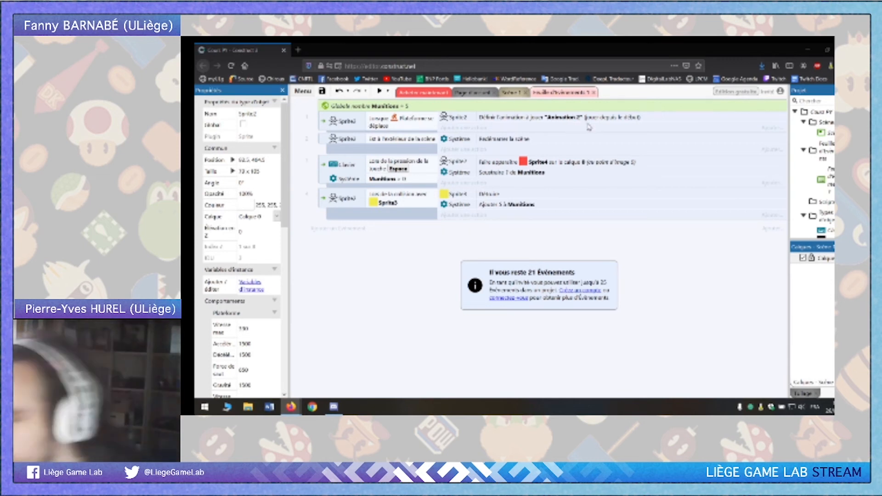
Check the event that starts Animation 2 on movement, and preview the game maximized, walking the stick figure back and forth
{"action": "left_click", "coordinate": [347, 125]}
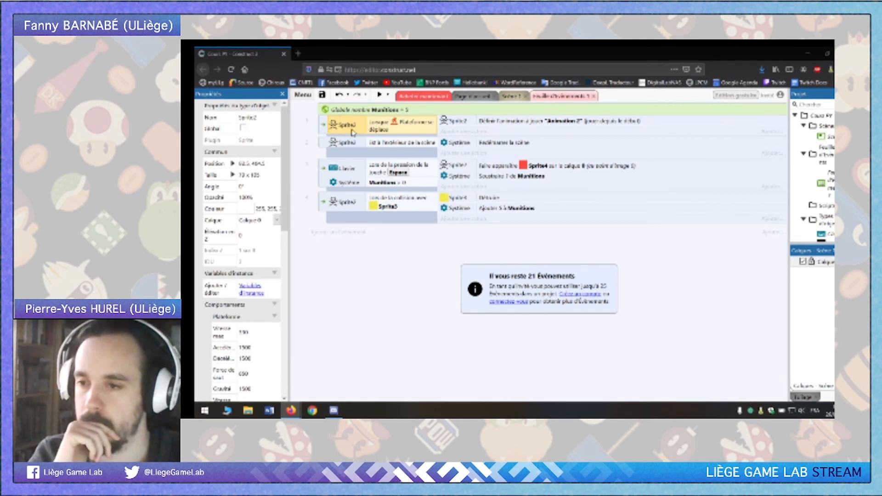
{"action": "left_click", "coordinate": [379, 97]}
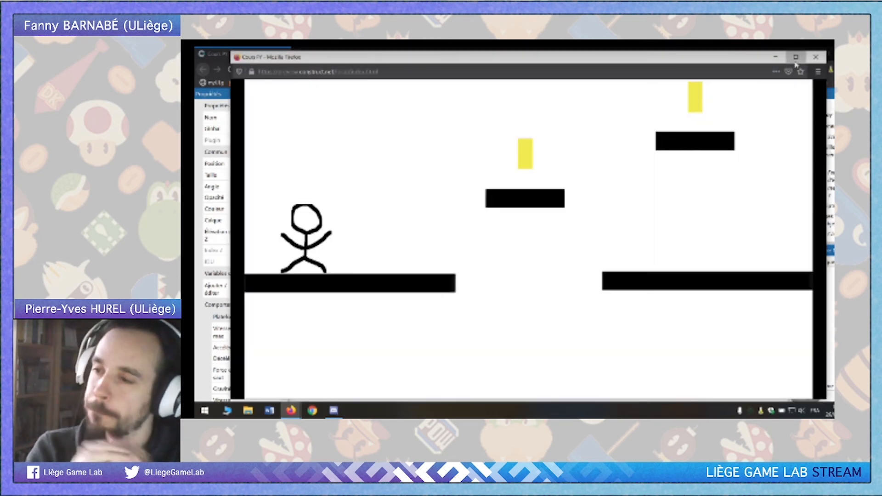
{"action": "left_click", "coordinate": [795, 63]}
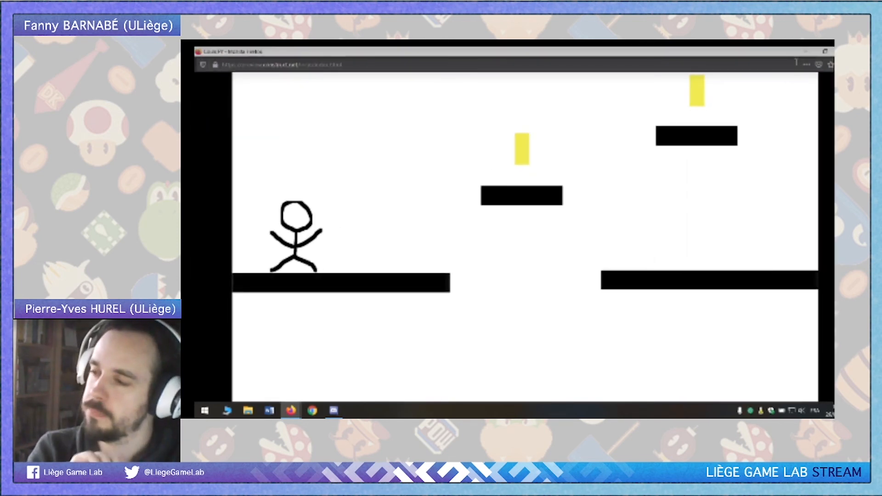
{"action": "key", "text": "Right"}
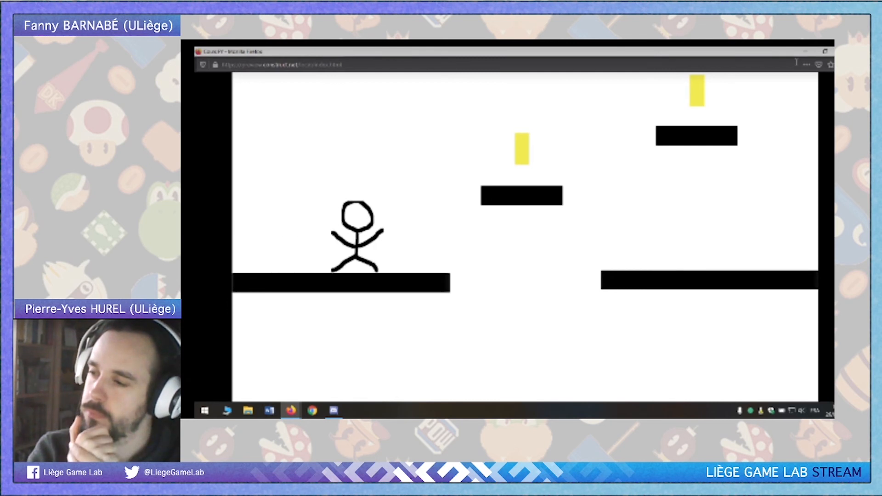
{"action": "key", "text": "Left"}
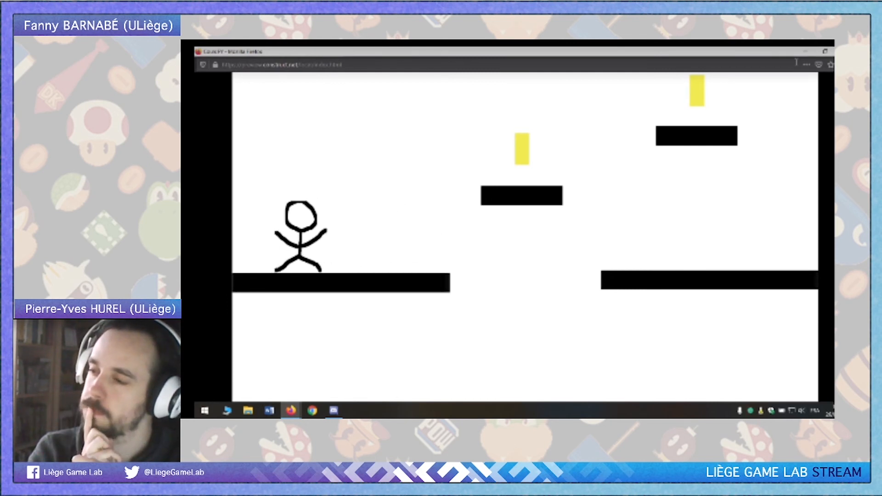
{"action": "key", "text": "Right"}
{"action": "key", "text": "Left"}
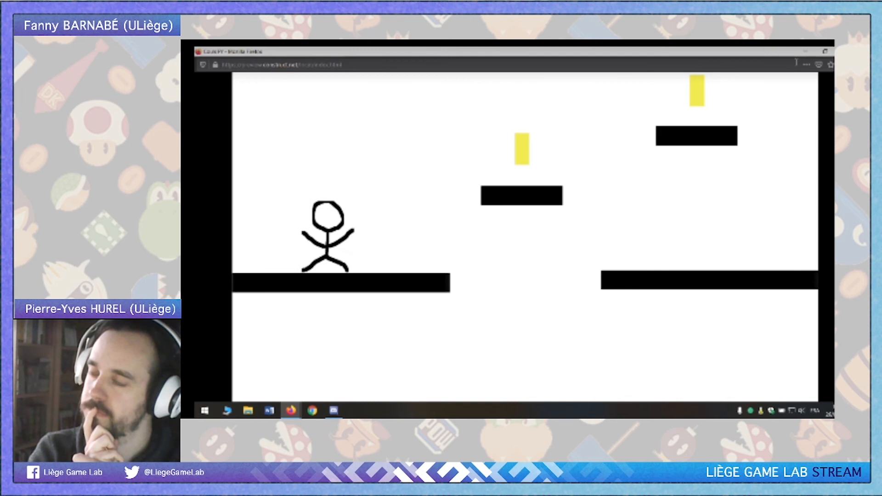
{"action": "key", "text": "Right"}
{"action": "key", "text": "Left"}
{"action": "key", "text": "Right"}
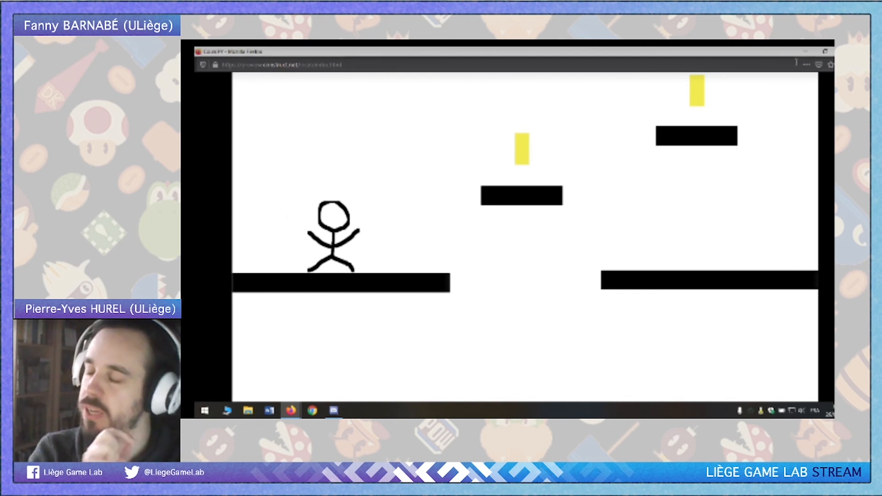
{"action": "key", "text": "Left"}
{"action": "key", "text": "Right"}
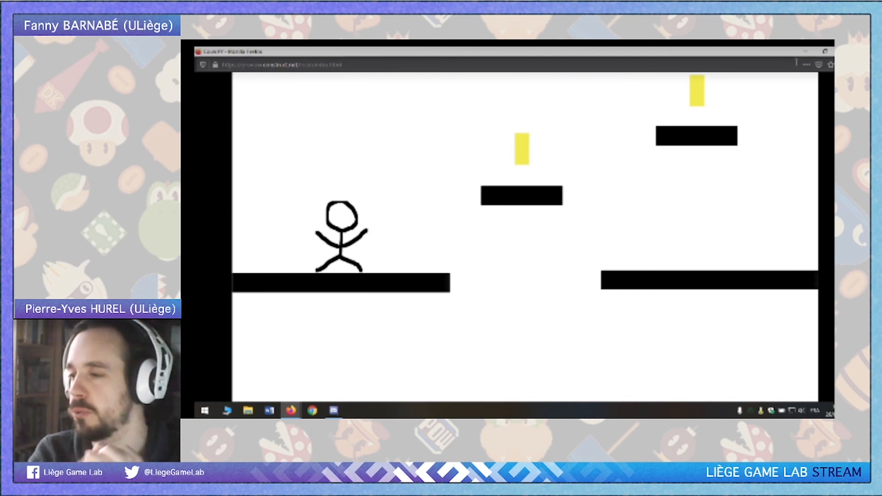
{"action": "key", "text": "Right"}
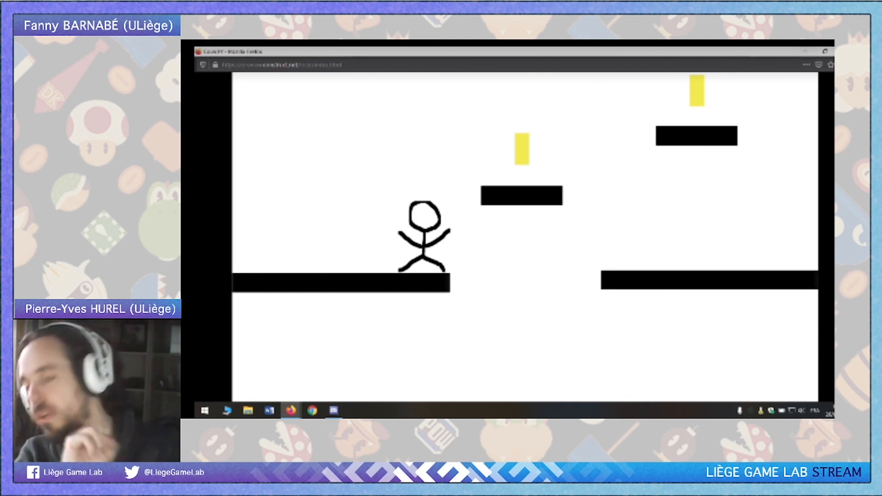
Fire five projectiles from the stick figure in the preview and close the preview
{"action": "key", "text": "space"}
{"action": "key", "text": "space"}
{"action": "key", "text": "space"}
{"action": "key", "text": "space"}
{"action": "key", "text": "space"}
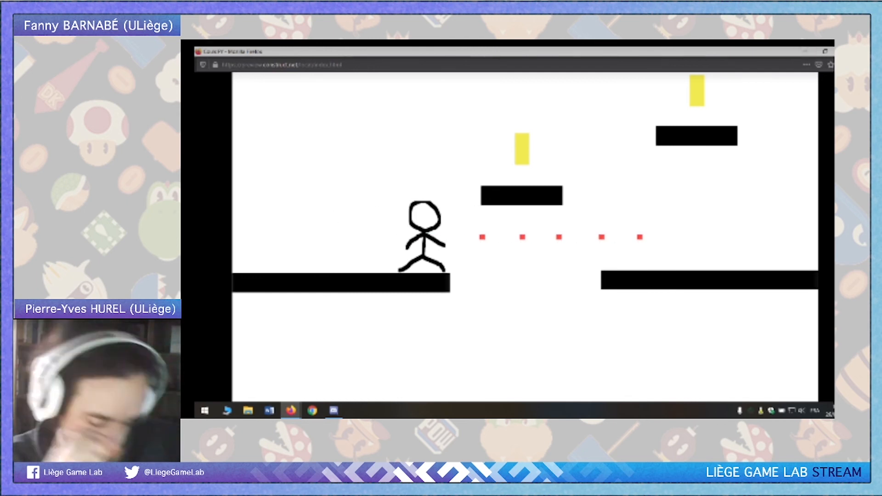
{"action": "left_click", "coordinate": [846, 51]}
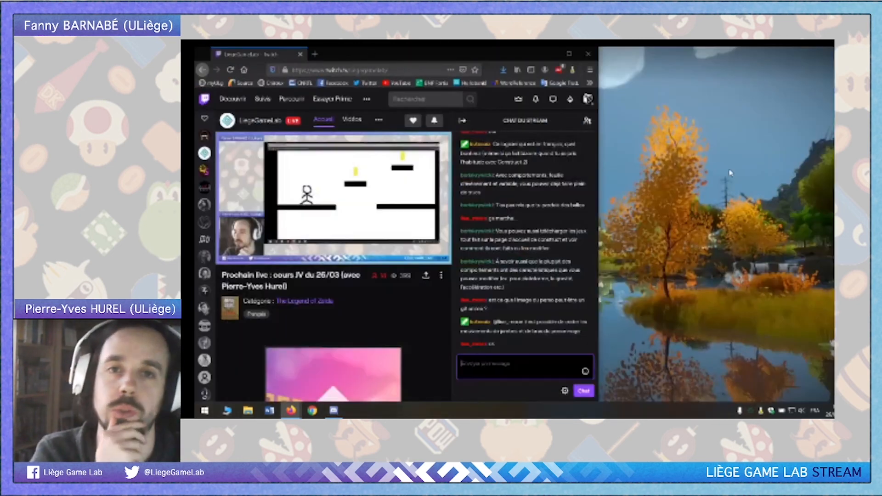
Switch to Discord and stop the screen share in the ongoing call
{"action": "left_click", "coordinate": [808, 54]}
{"action": "left_click", "coordinate": [333, 410]}
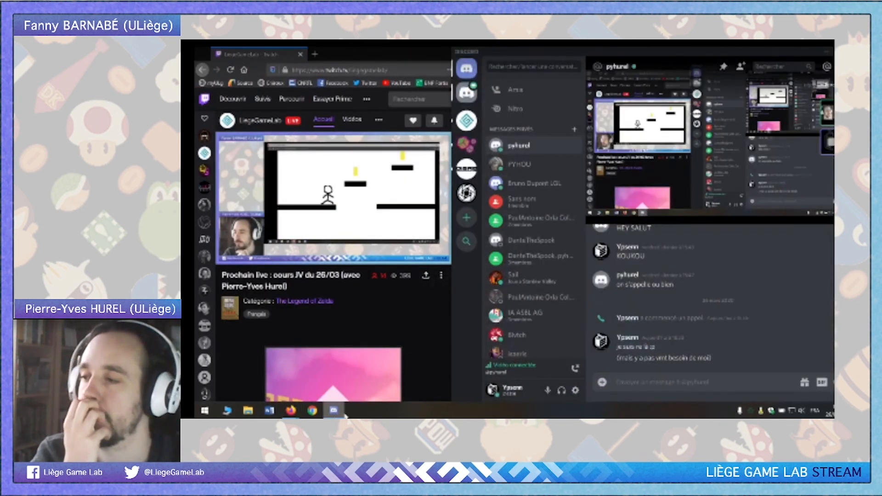
{"action": "left_click", "coordinate": [665, 208]}
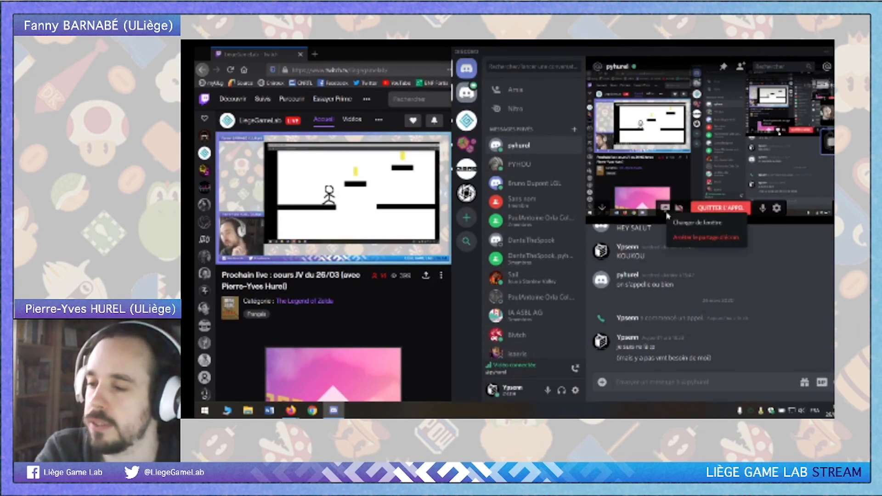
{"action": "left_click", "coordinate": [682, 236]}
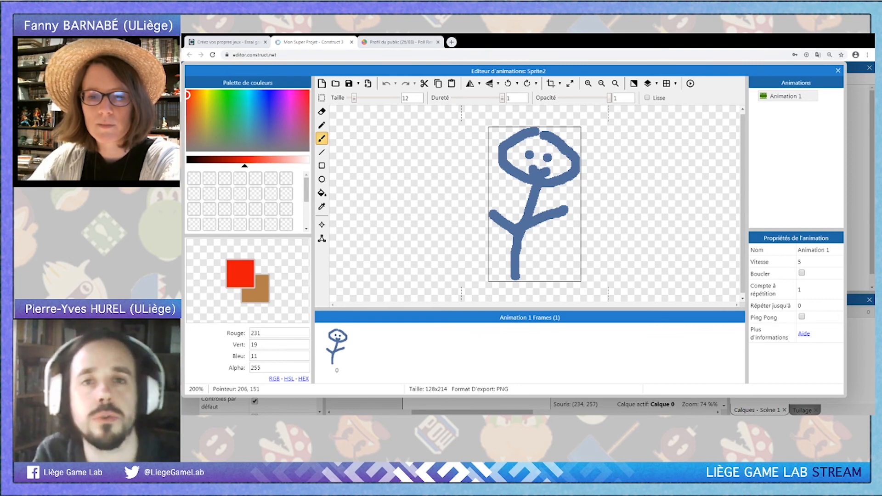
On the Construct website, show the Beginner's Guide to Construct 3 and the Construct 2 tutorials page
{"action": "left_click", "coordinate": [225, 42]}
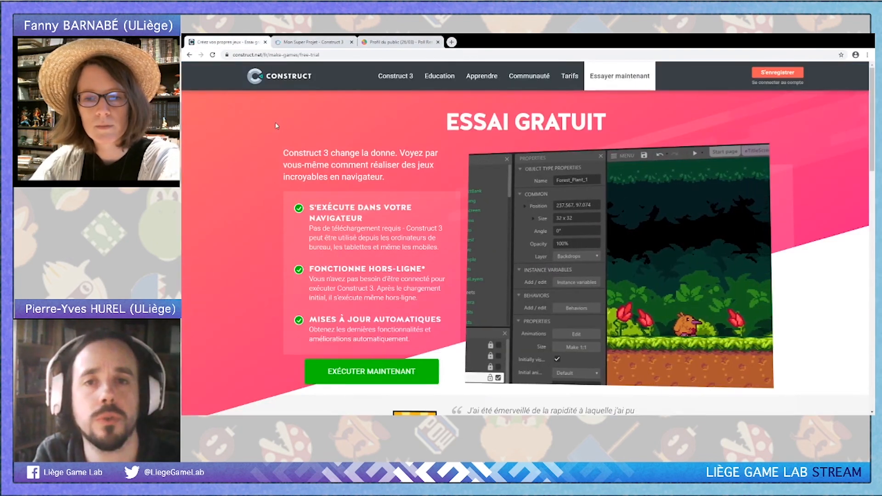
{"action": "mouse_move", "coordinate": [487, 76]}
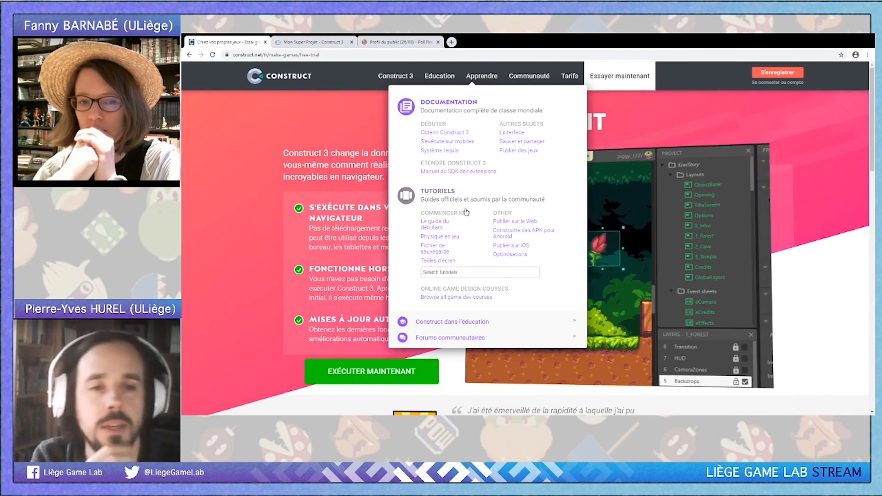
{"action": "left_click", "coordinate": [431, 225]}
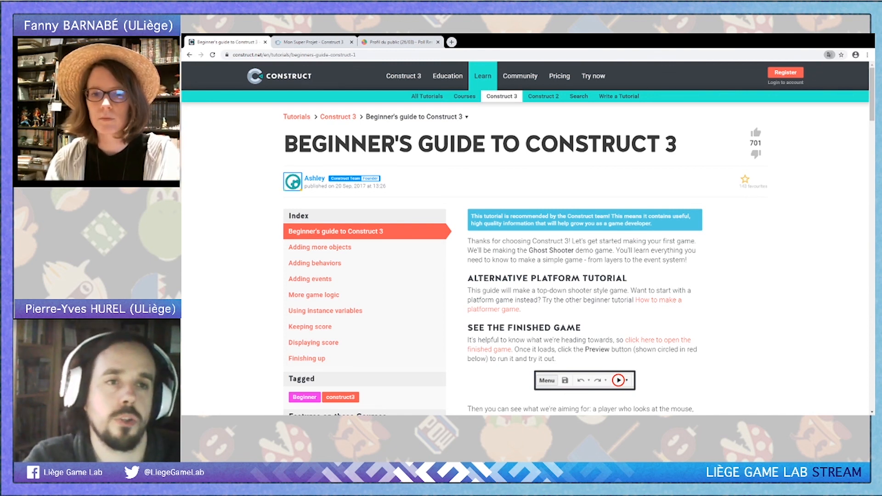
{"action": "left_click", "coordinate": [548, 98]}
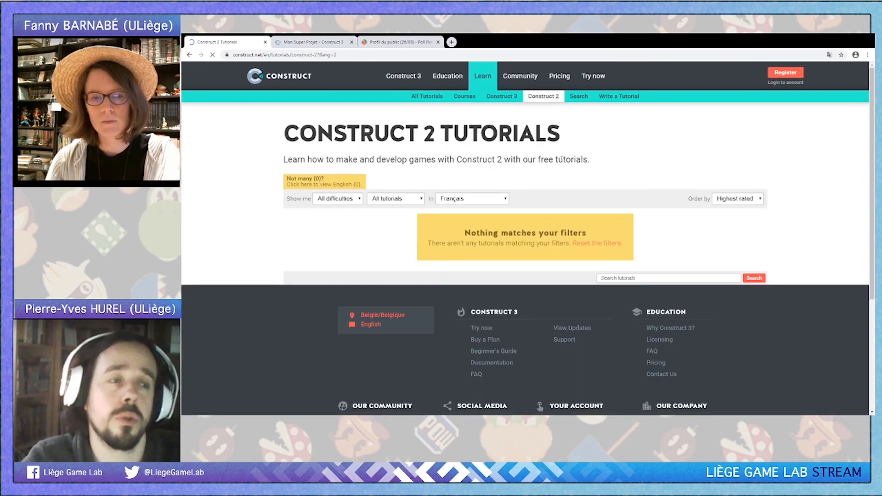